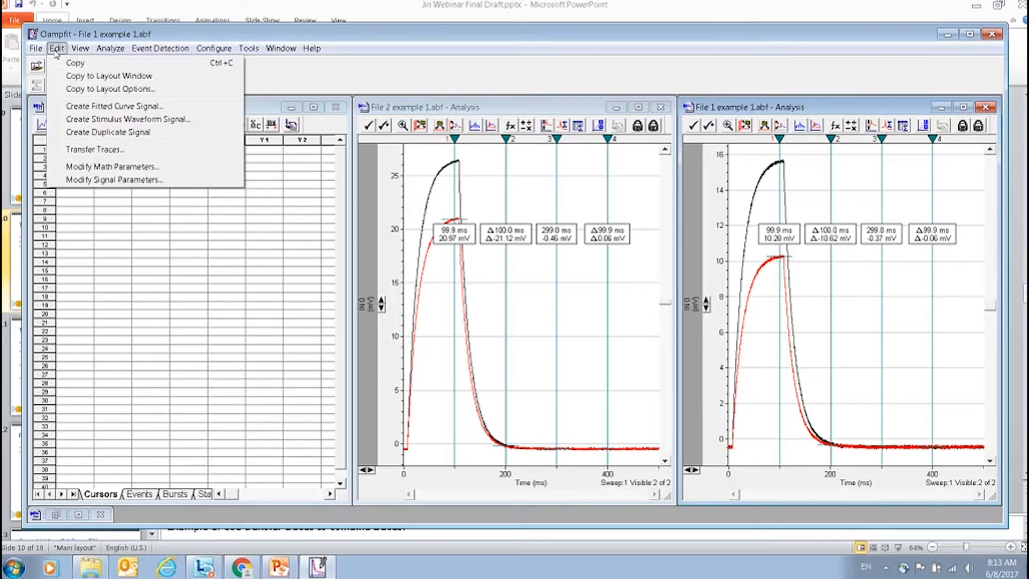
Step: Transfer the full traces of all visible signals and traces from File 1 example 1.abf to the Results window
{"action": "left_click", "coordinate": [70, 148]}
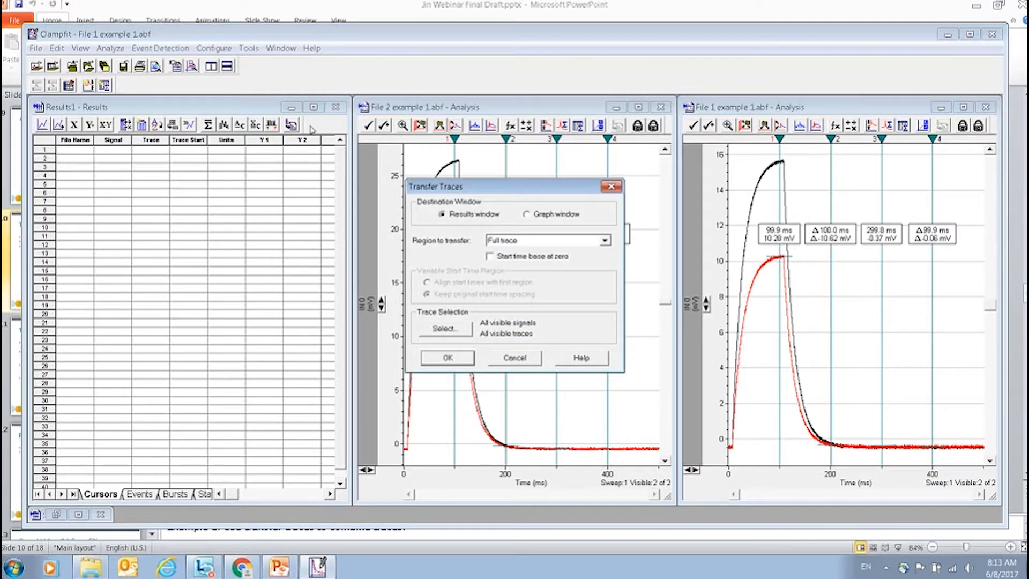
{"action": "left_click_drag", "start_coordinate": [527, 190], "coordinate": [464, 188]}
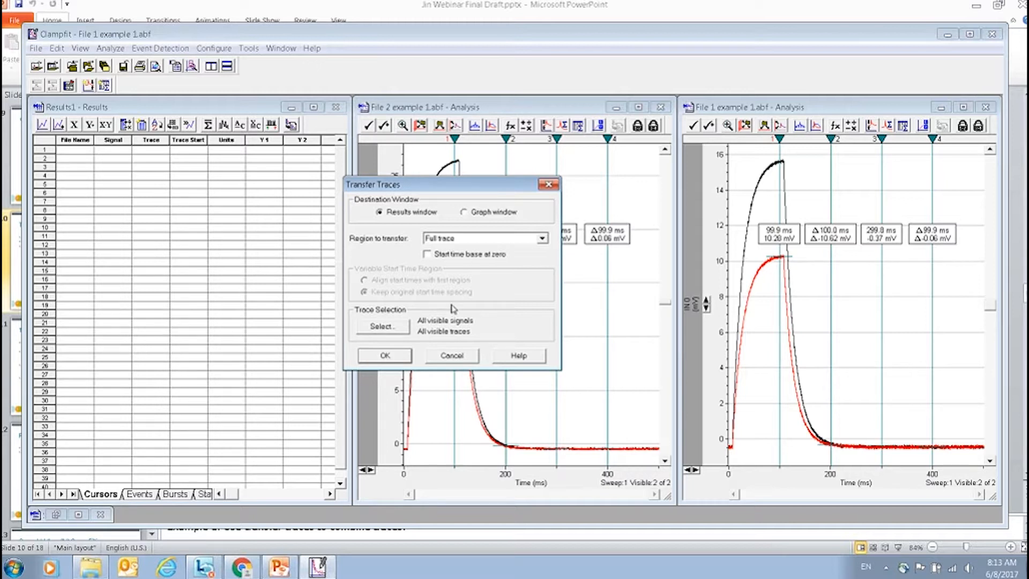
{"action": "left_click", "coordinate": [384, 329]}
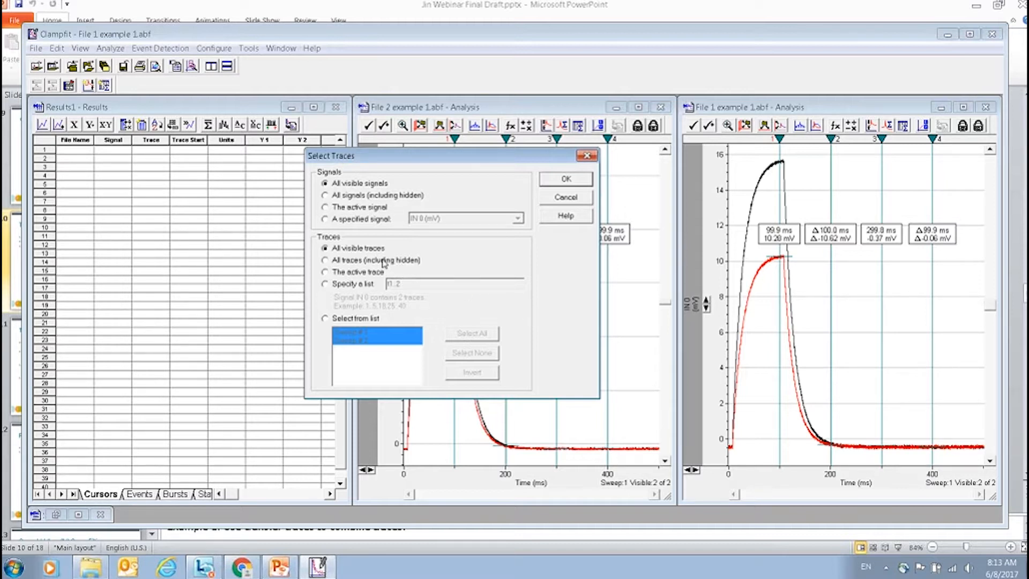
{"action": "left_click", "coordinate": [563, 180]}
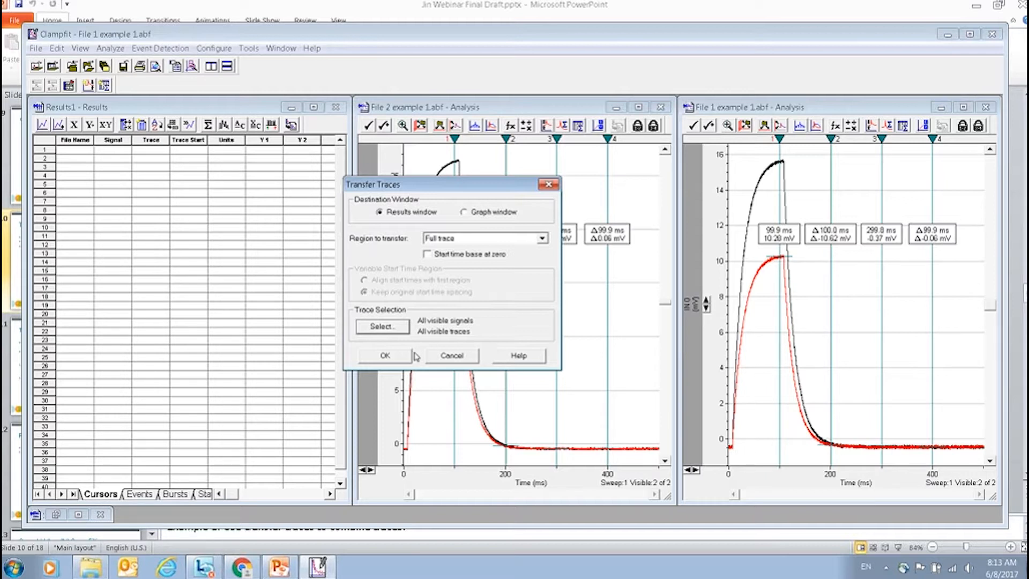
{"action": "left_click", "coordinate": [395, 360]}
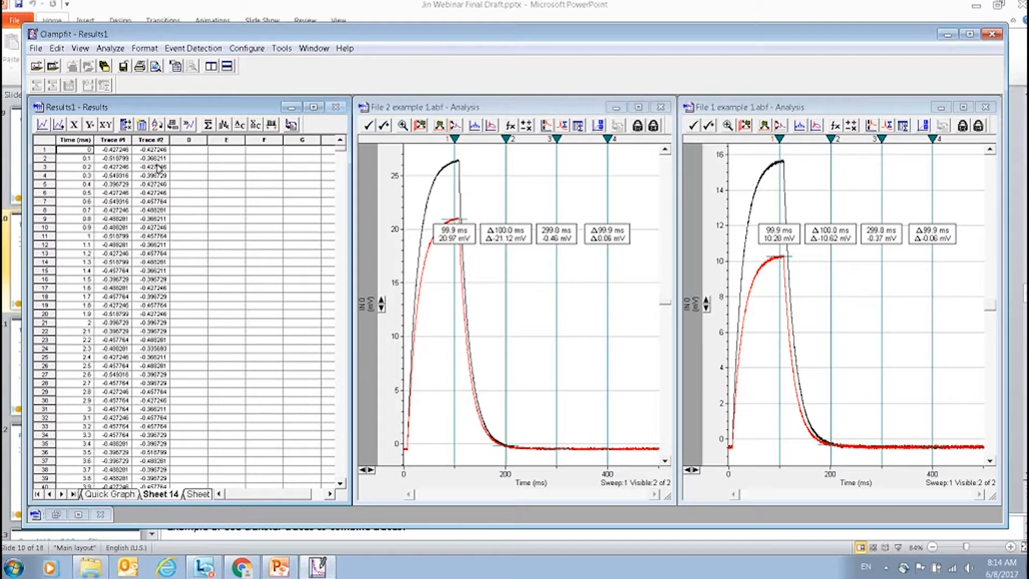
Step: Transfer the full traces of File 2 example 1.abf to the Results window as well
{"action": "left_click", "coordinate": [436, 111]}
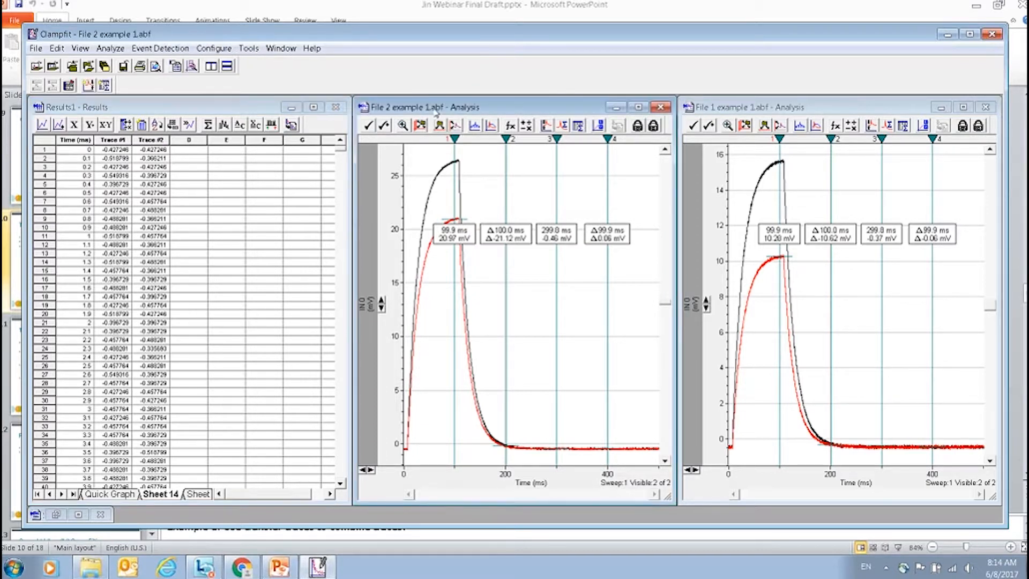
{"action": "left_click", "coordinate": [57, 48]}
{"action": "left_click", "coordinate": [80, 150]}
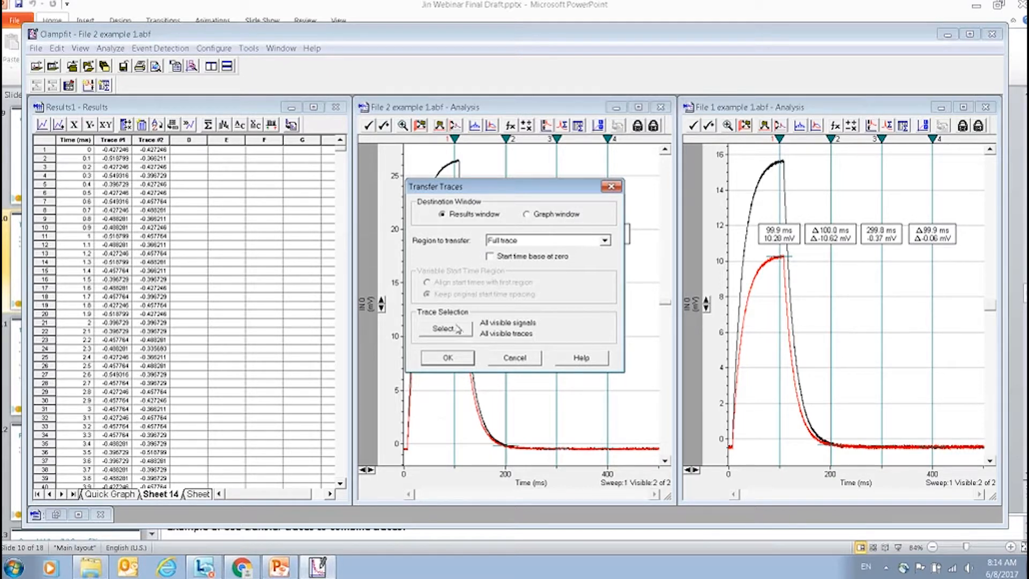
{"action": "left_click", "coordinate": [448, 358]}
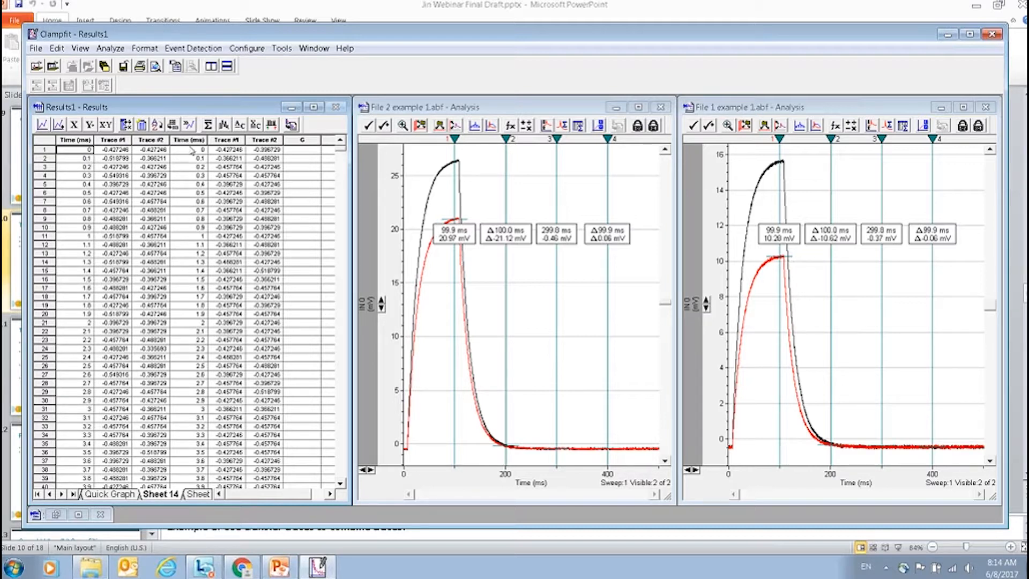
Step: Delete the second Time (ms) column and the second Trace #1 column from the results sheet
{"action": "left_click", "coordinate": [188, 140]}
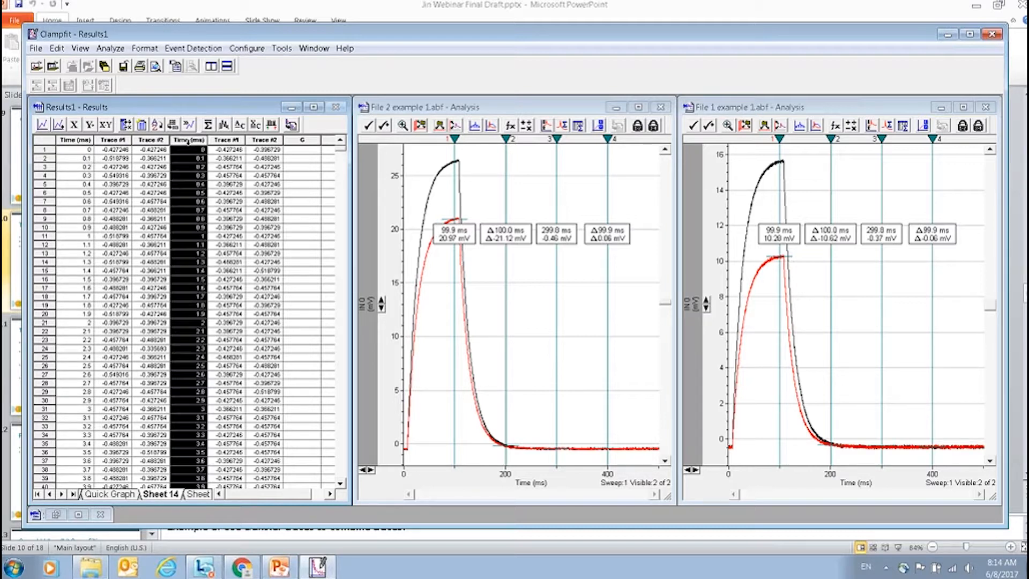
{"action": "right_click", "coordinate": [189, 172]}
{"action": "left_click", "coordinate": [212, 246]}
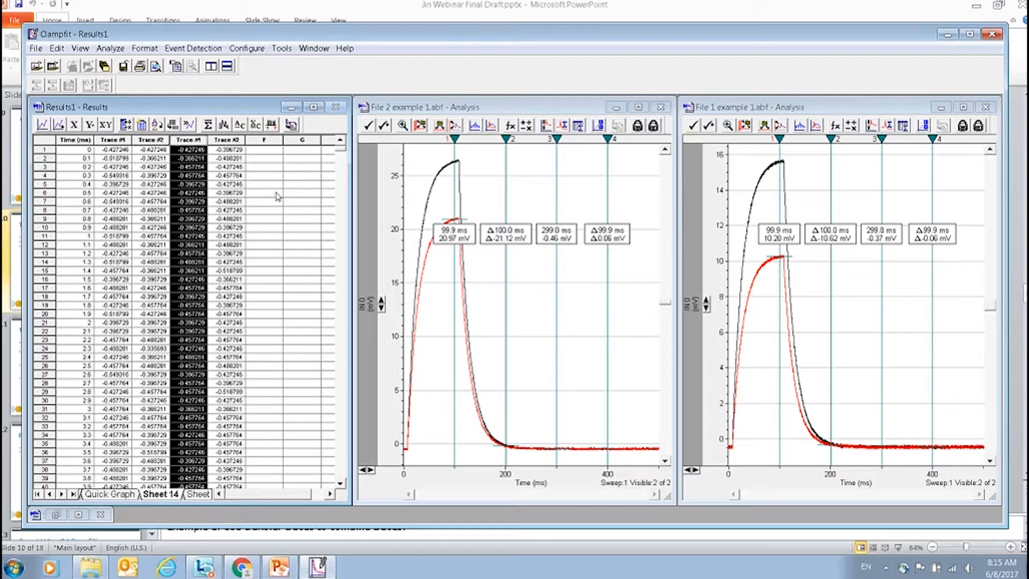
{"action": "right_click", "coordinate": [194, 141]}
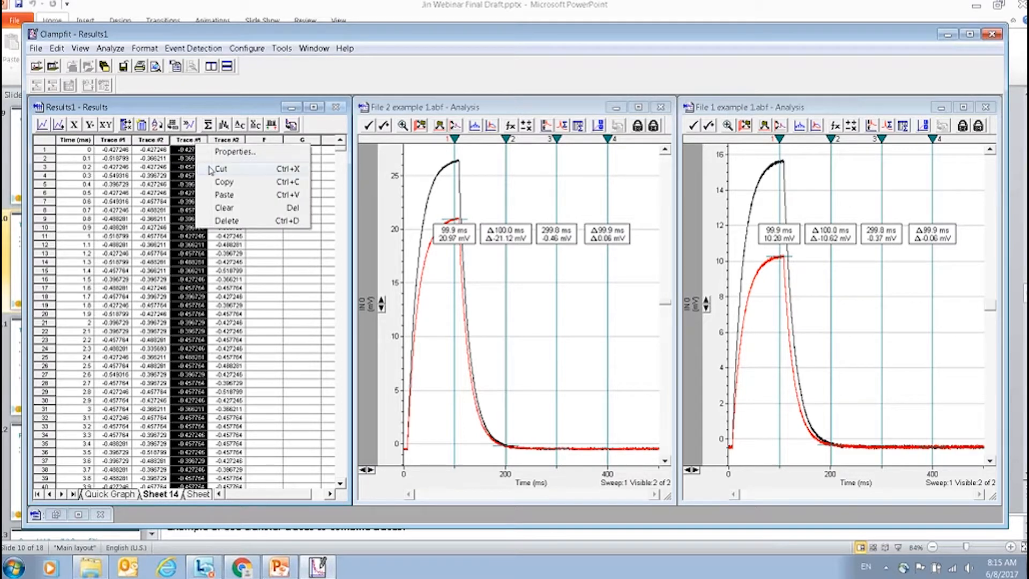
{"action": "left_click", "coordinate": [219, 222]}
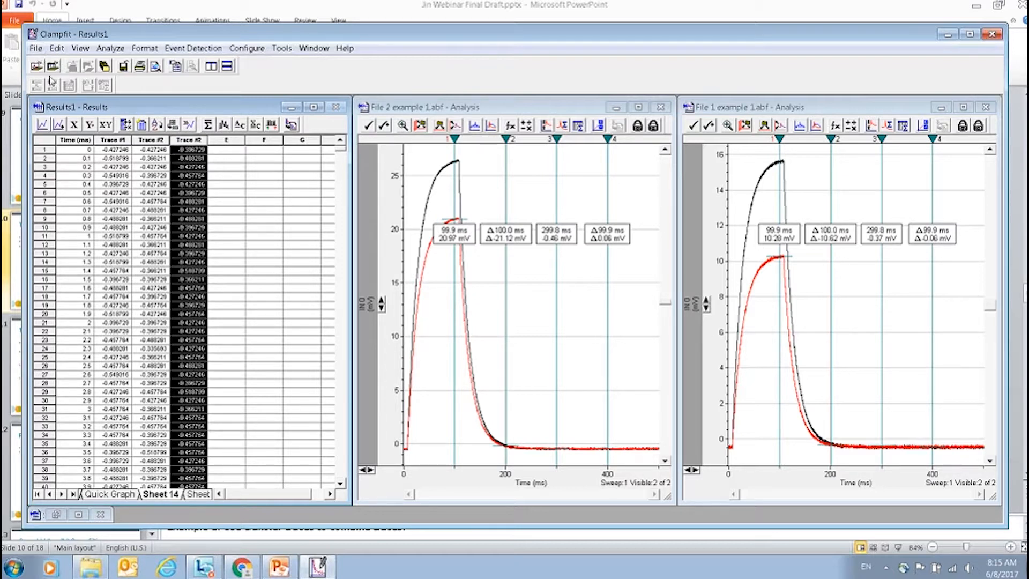
Step: Start saving the results sheet under a new name with the file type Axon Text Files (*.atf)
{"action": "left_click", "coordinate": [36, 49]}
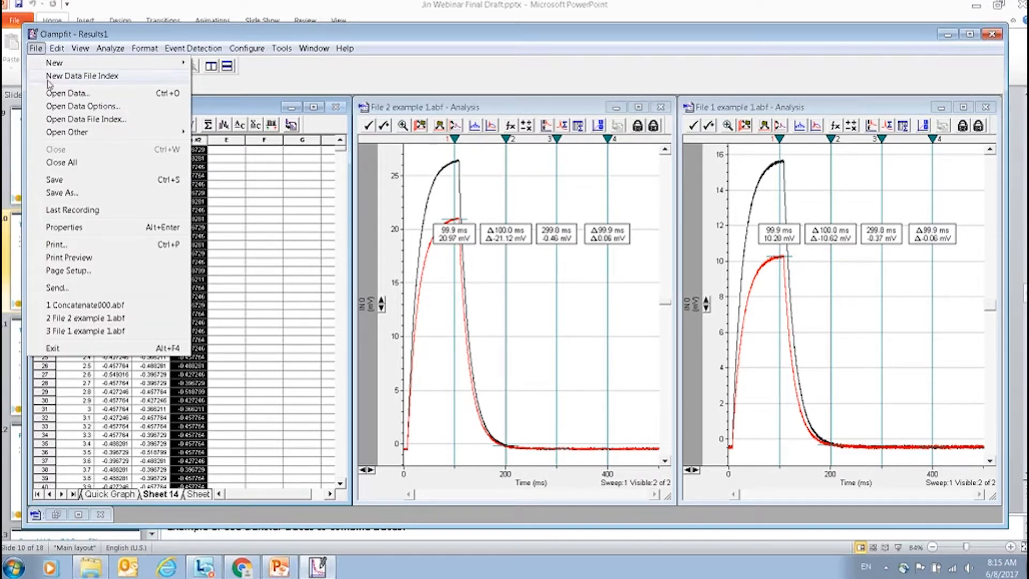
{"action": "left_click", "coordinate": [70, 194]}
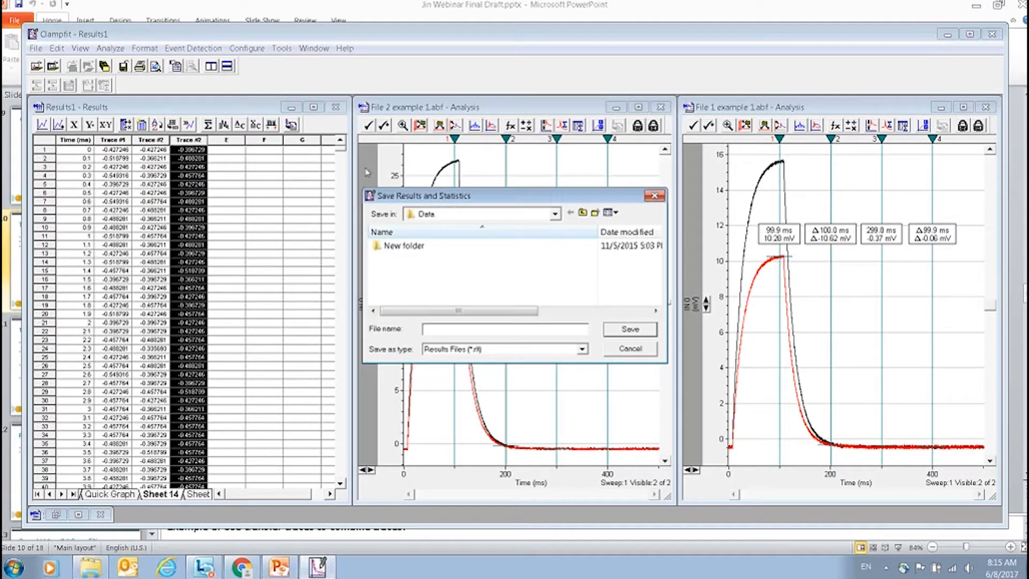
{"action": "left_click_drag", "start_coordinate": [418, 195], "coordinate": [343, 173]}
{"action": "left_click", "coordinate": [396, 326]}
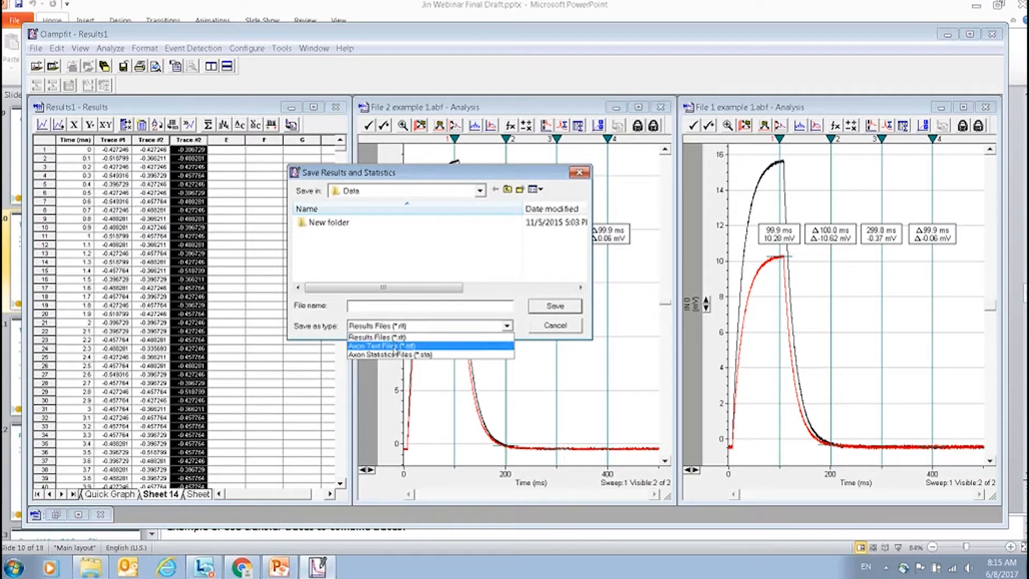
{"action": "left_click", "coordinate": [395, 346]}
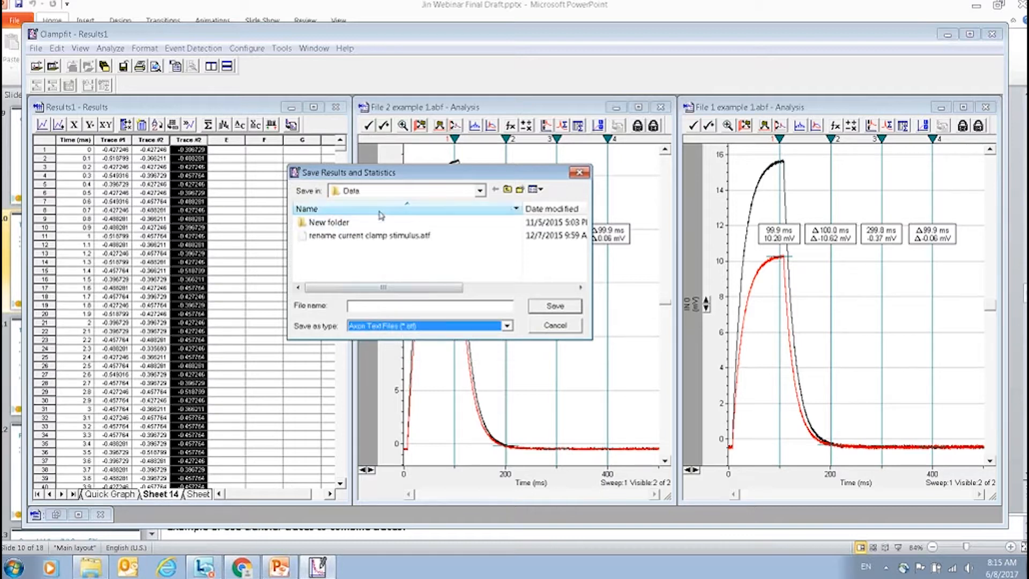
Step: Save the results file as combined in the Example 1 folder, inside webinar in the desktop's 1-Webinar folder
{"action": "left_click", "coordinate": [372, 194]}
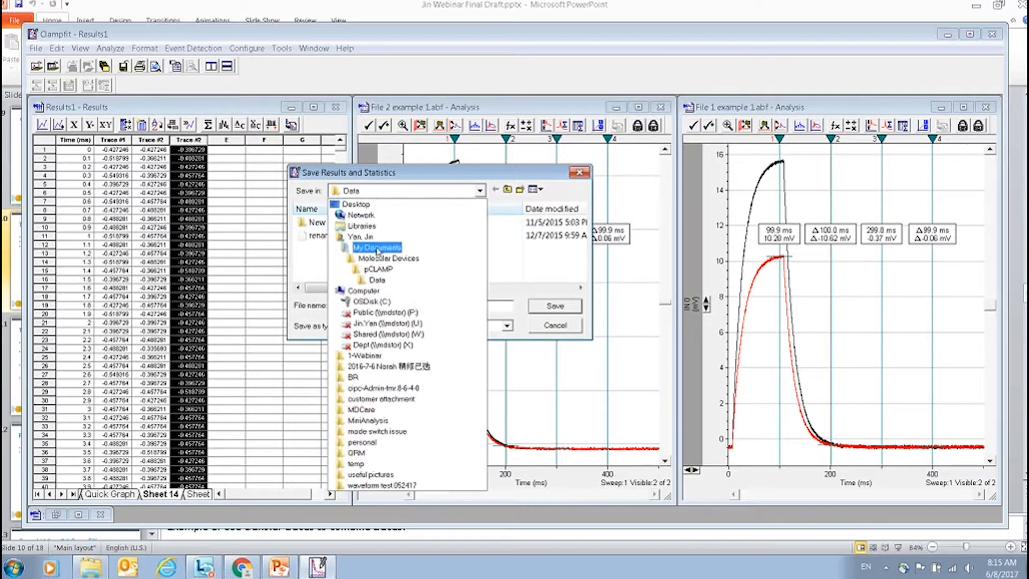
{"action": "left_click", "coordinate": [358, 205]}
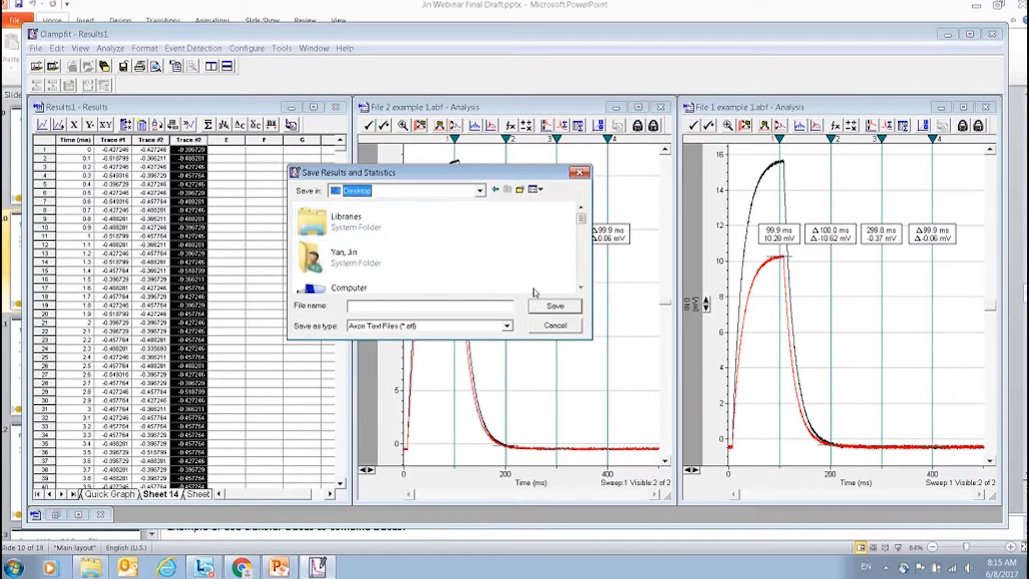
{"action": "left_click", "coordinate": [580, 289]}
{"action": "double_click", "coordinate": [394, 284]}
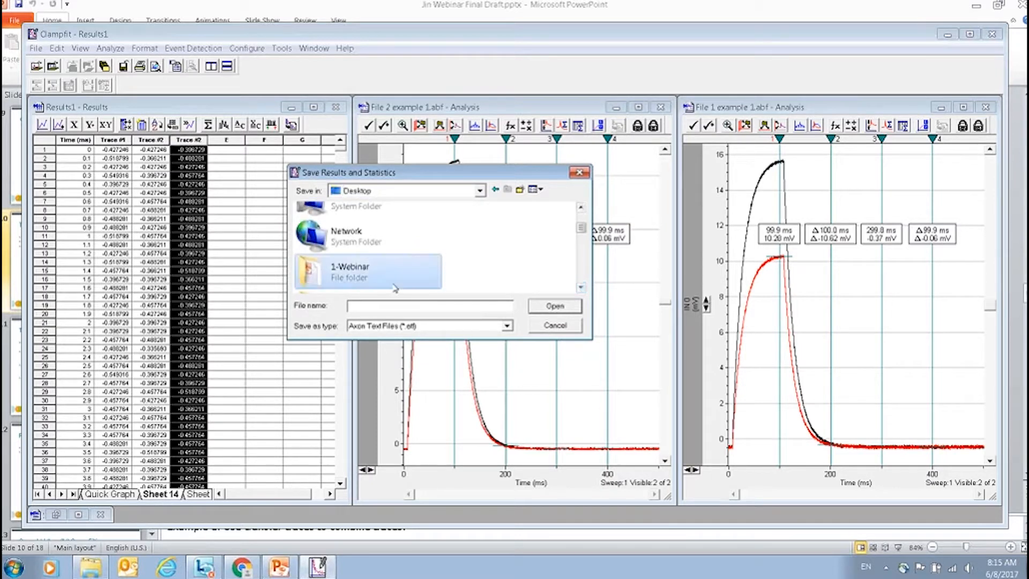
{"action": "double_click", "coordinate": [323, 234]}
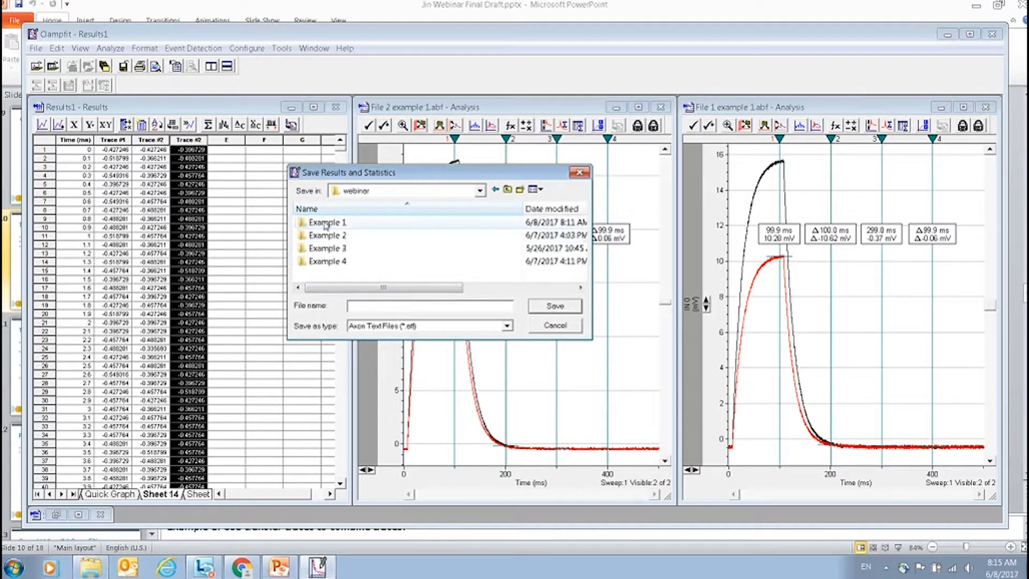
{"action": "double_click", "coordinate": [325, 223]}
{"action": "left_click", "coordinate": [376, 304]}
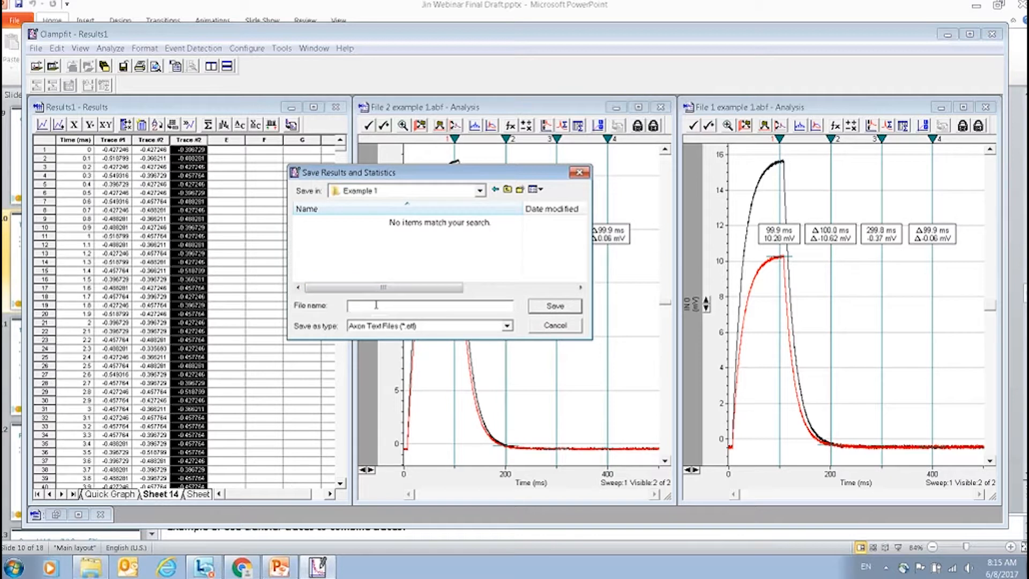
{"action": "type", "text": "combined"}
{"action": "left_click", "coordinate": [552, 313]}
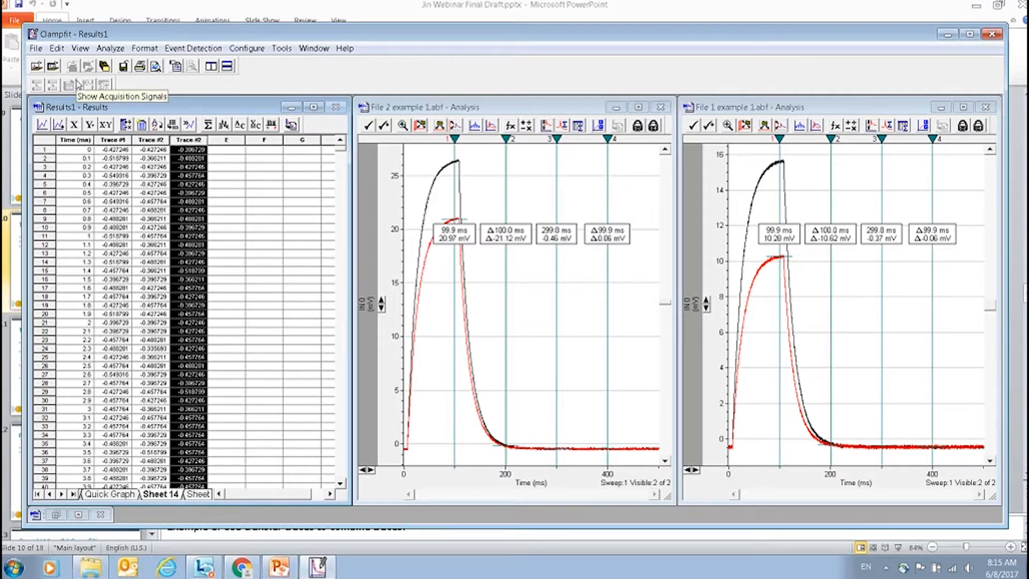
Step: Start opening a data file and browse from the desktop's 1-Webinar folder through webinar to Example 1
{"action": "left_click", "coordinate": [36, 49]}
{"action": "left_click", "coordinate": [48, 92]}
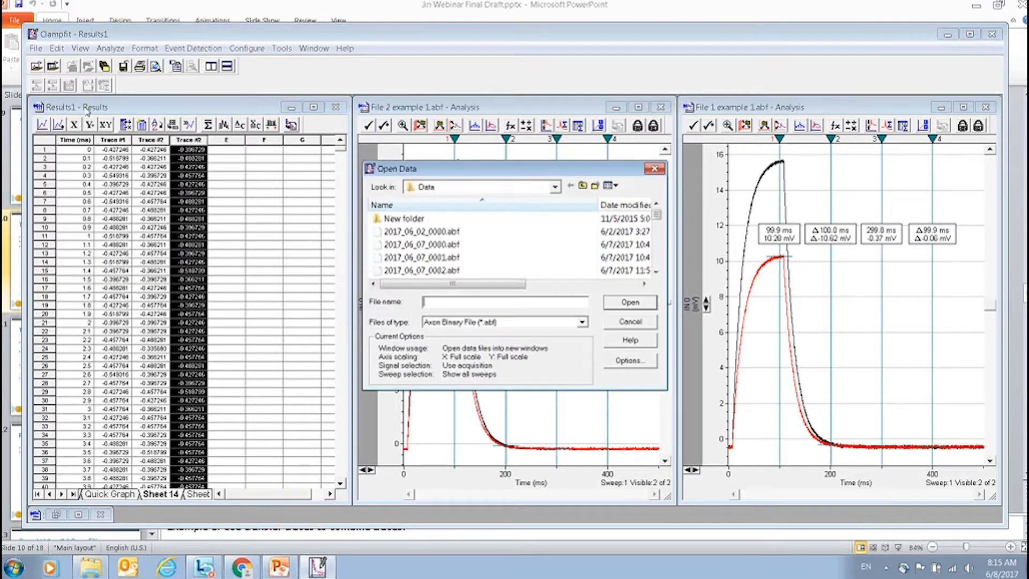
{"action": "left_click", "coordinate": [519, 189]}
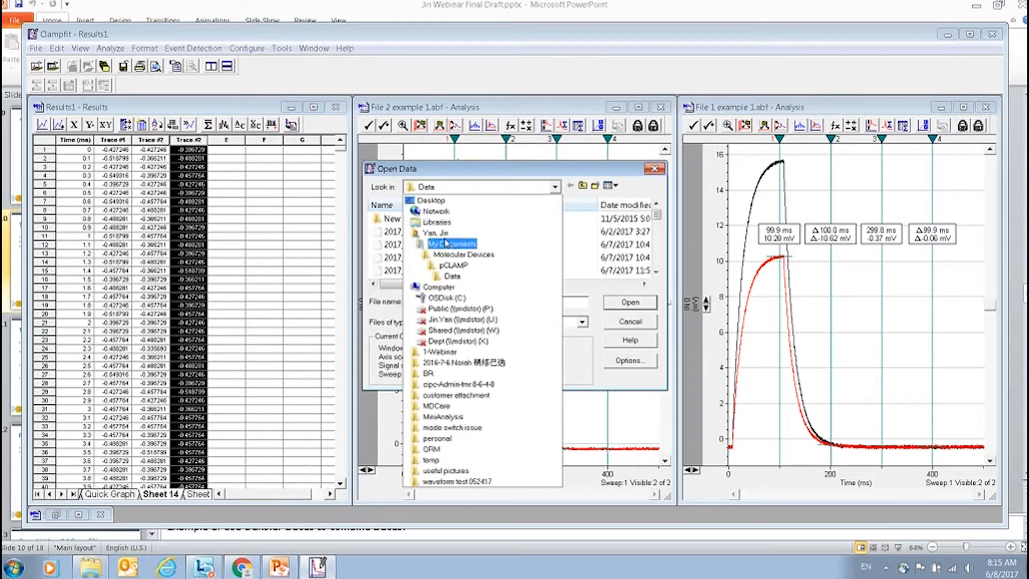
{"action": "left_click", "coordinate": [432, 201]}
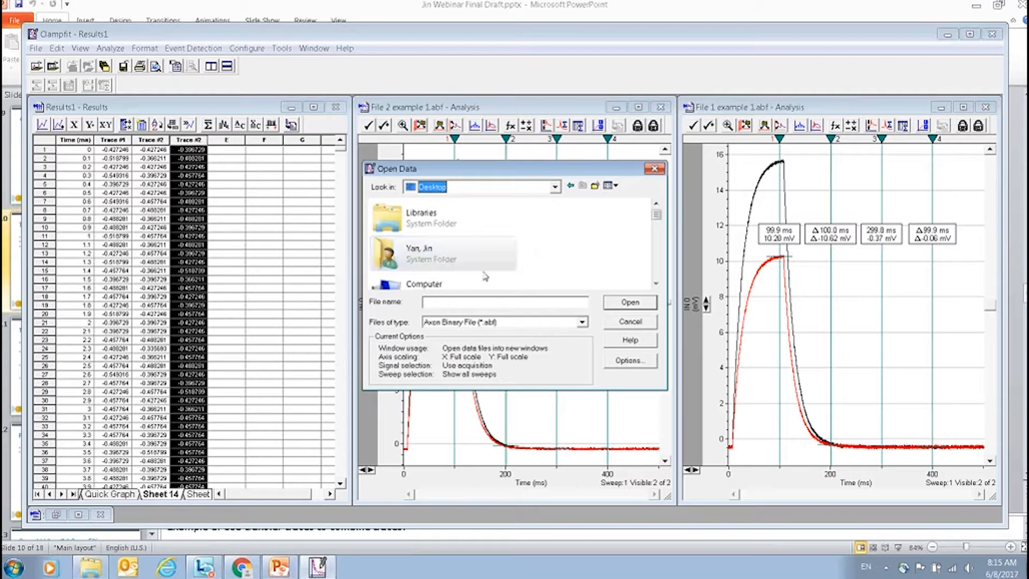
{"action": "scroll", "coordinate": [485, 276], "scroll_direction": "down", "scroll_amount": 3}
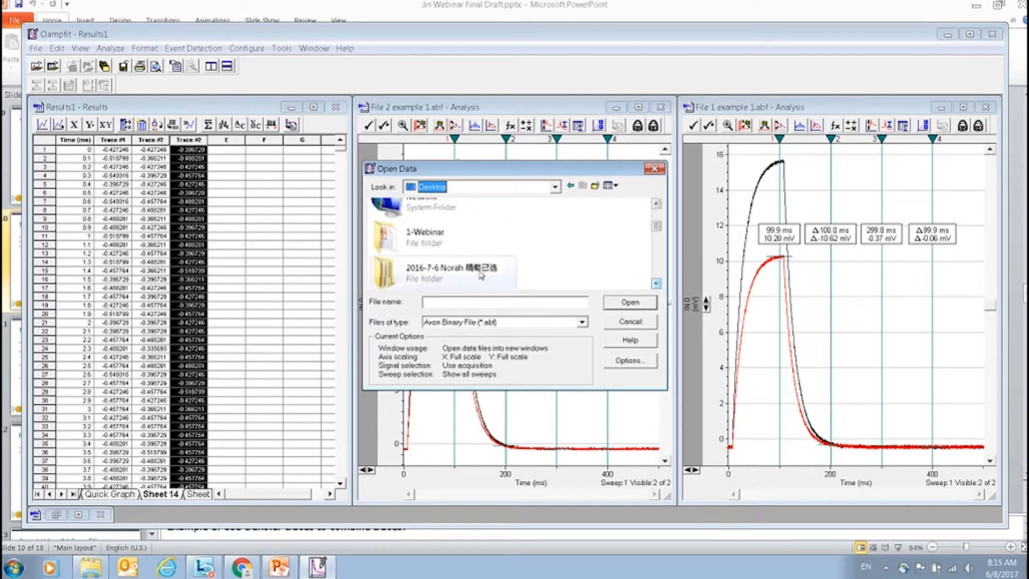
{"action": "double_click", "coordinate": [426, 232]}
{"action": "double_click", "coordinate": [408, 232]}
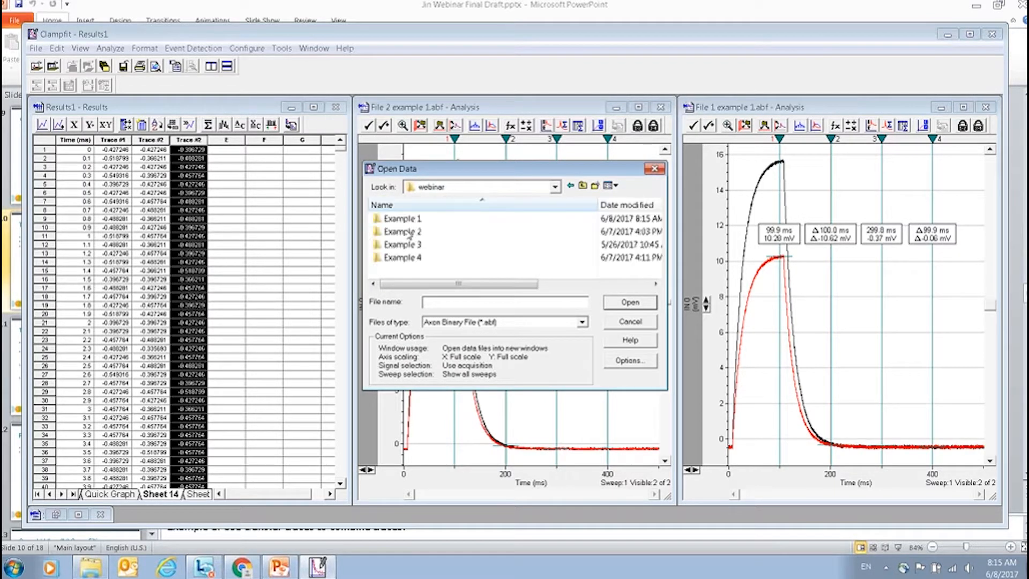
{"action": "double_click", "coordinate": [402, 219]}
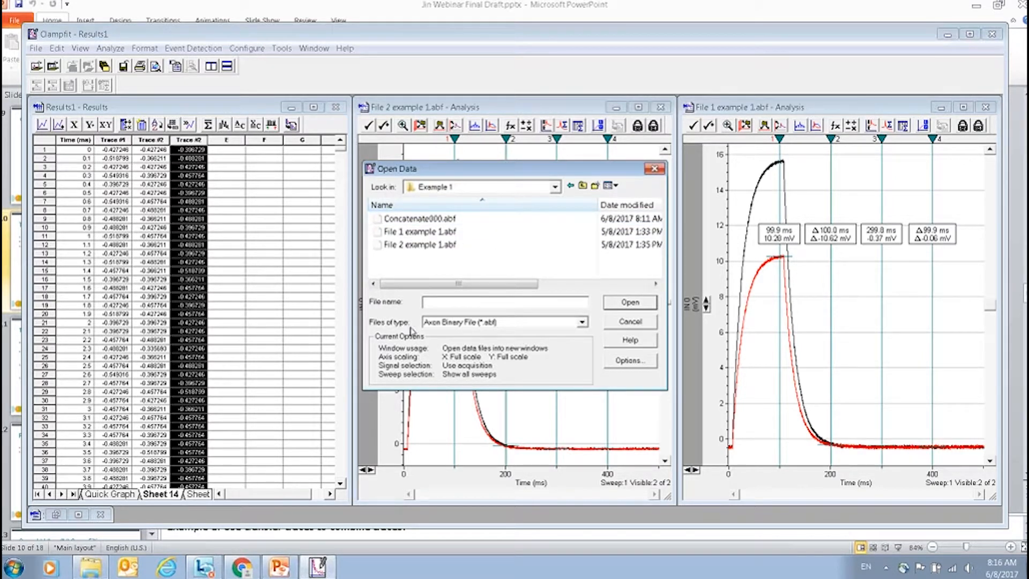
Step: List files of type Axon Text File (*.atf), open combined.atf to view its traces, and close its analysis window
{"action": "left_click", "coordinate": [580, 323]}
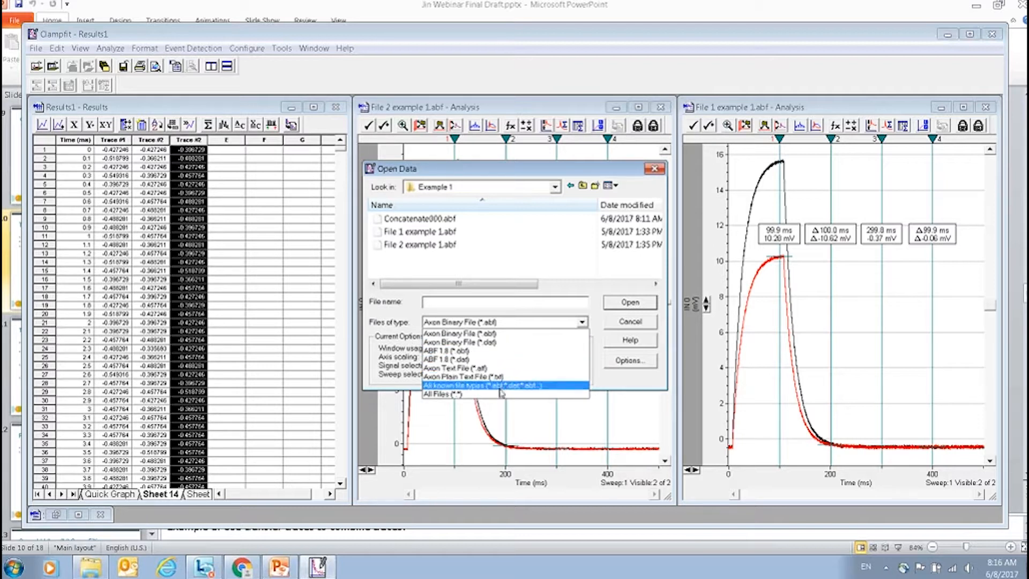
{"action": "left_click", "coordinate": [491, 368]}
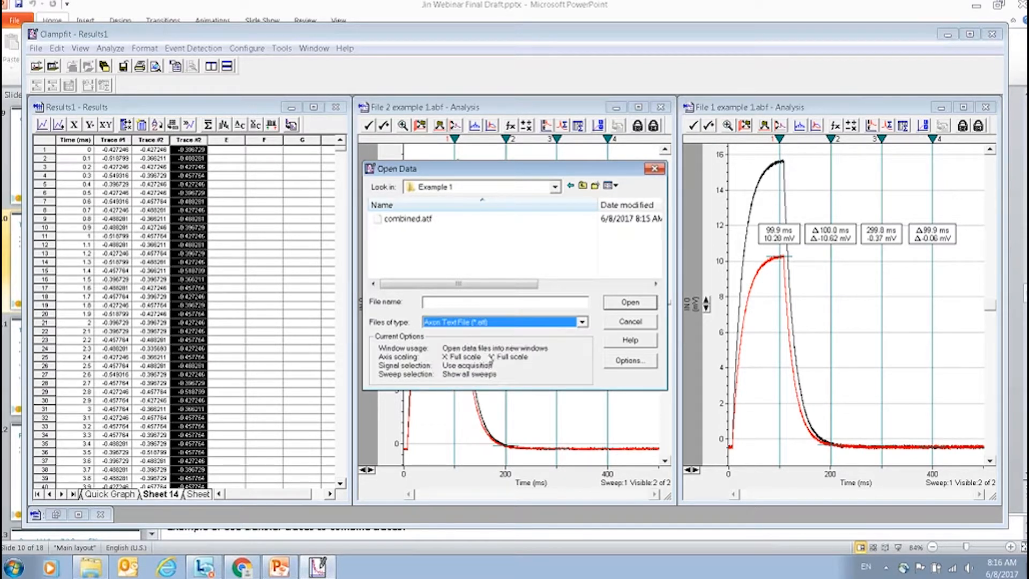
{"action": "left_click", "coordinate": [422, 223]}
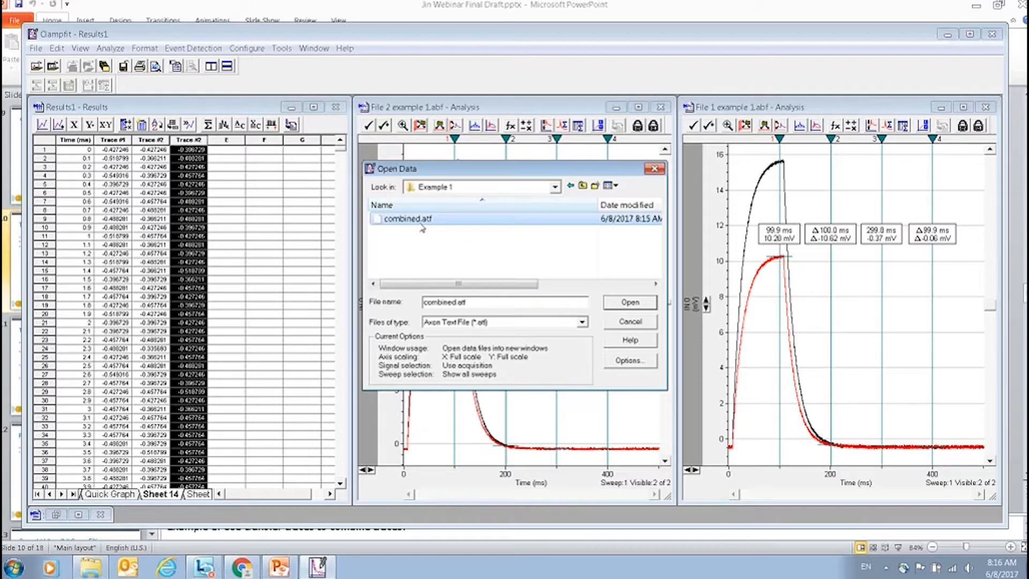
{"action": "left_click", "coordinate": [628, 303]}
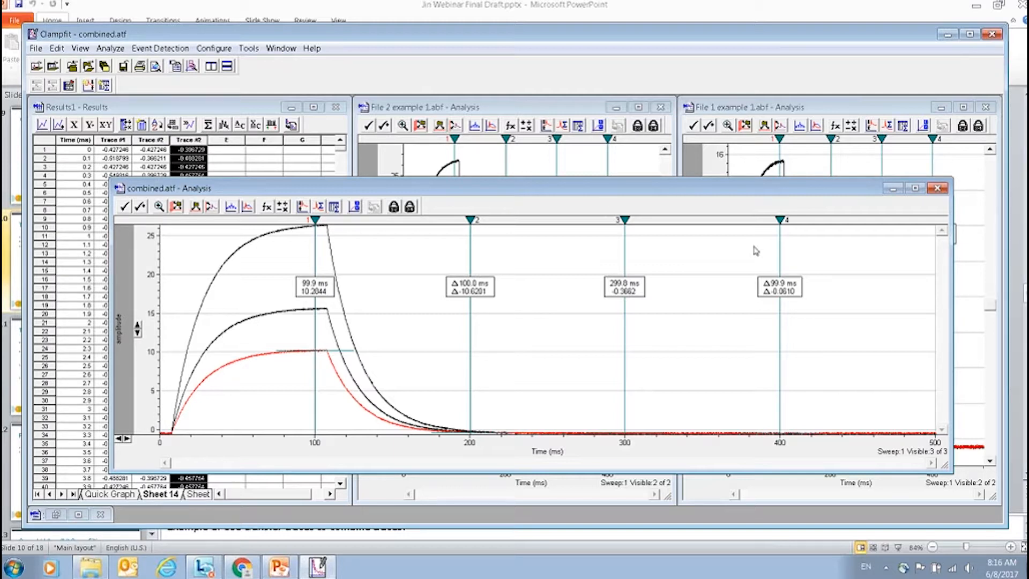
{"action": "left_click", "coordinate": [936, 188]}
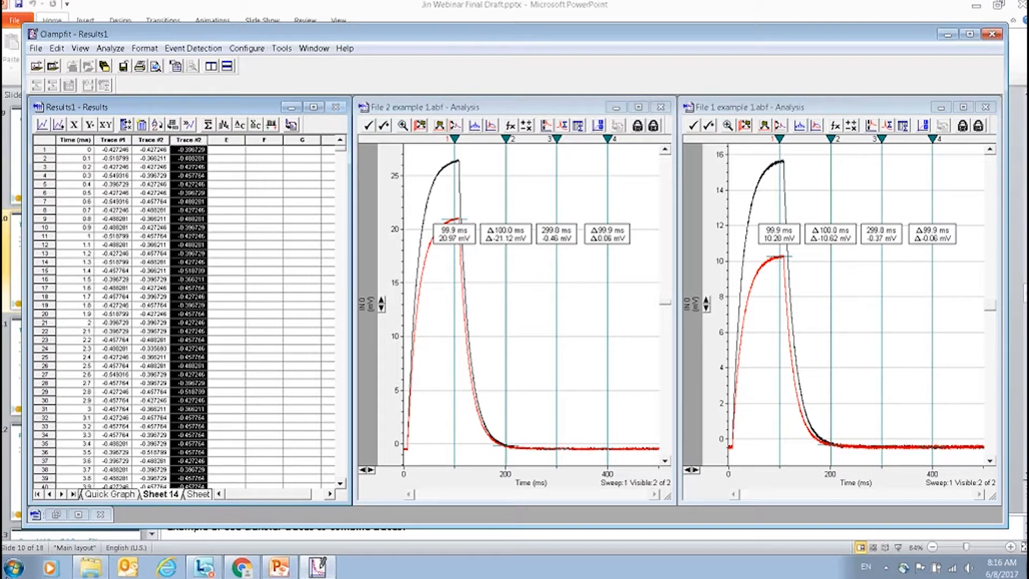
Step: Launch Microsoft Excel 2010 with a blank workbook
{"action": "key", "text": "super"}
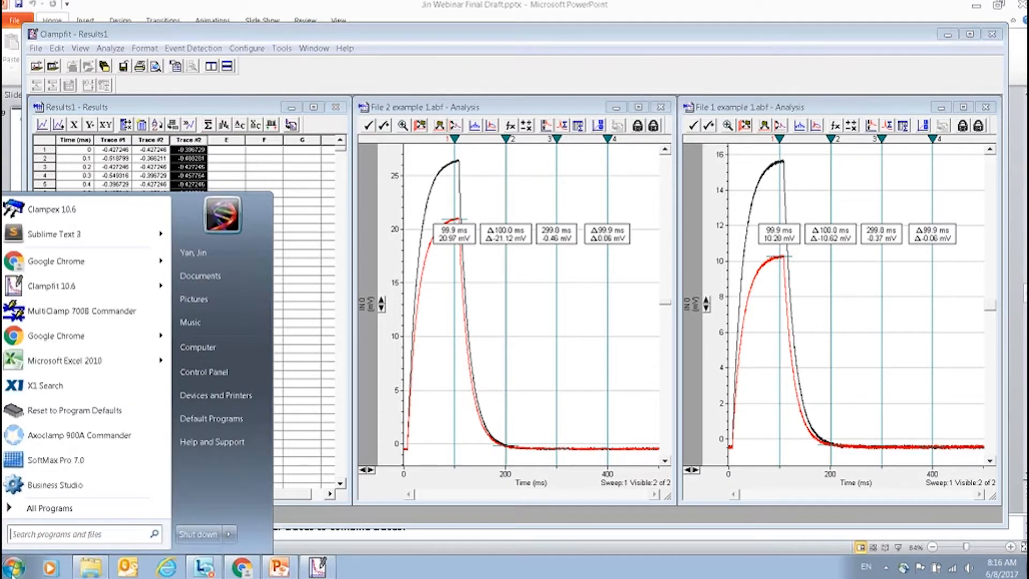
{"action": "left_click", "coordinate": [72, 363]}
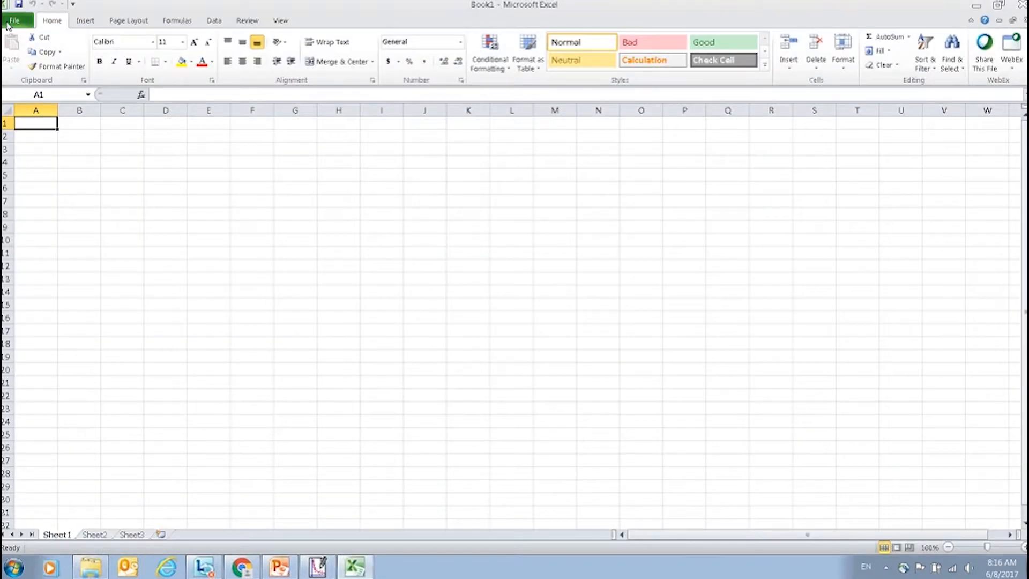
Step: Start opening a file, browse from the desktop's 1-Webinar folder through webinar to Example 1, and list All Files (*.*)
{"action": "left_click", "coordinate": [13, 23]}
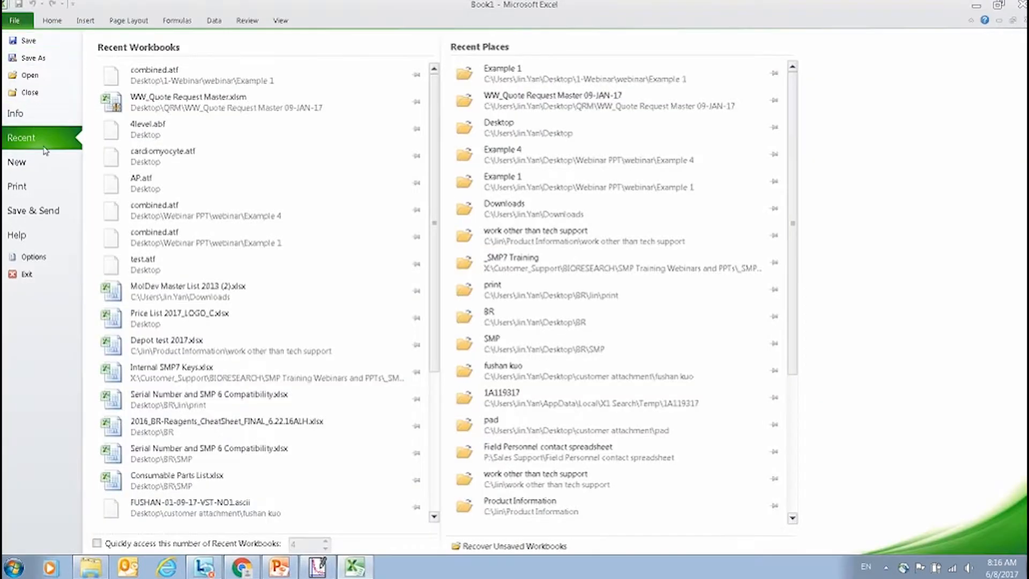
{"action": "left_click", "coordinate": [41, 76]}
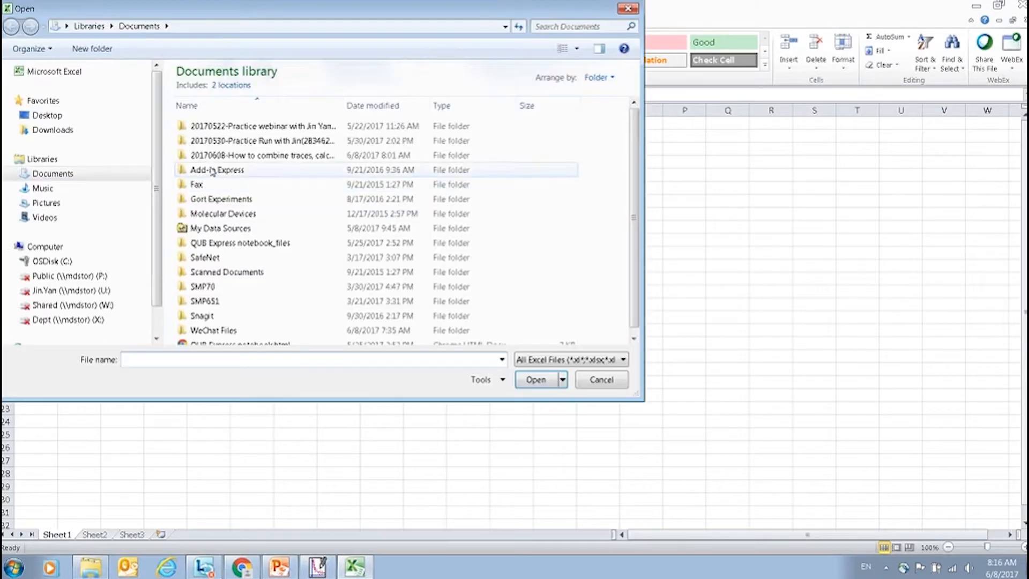
{"action": "left_click", "coordinate": [67, 119]}
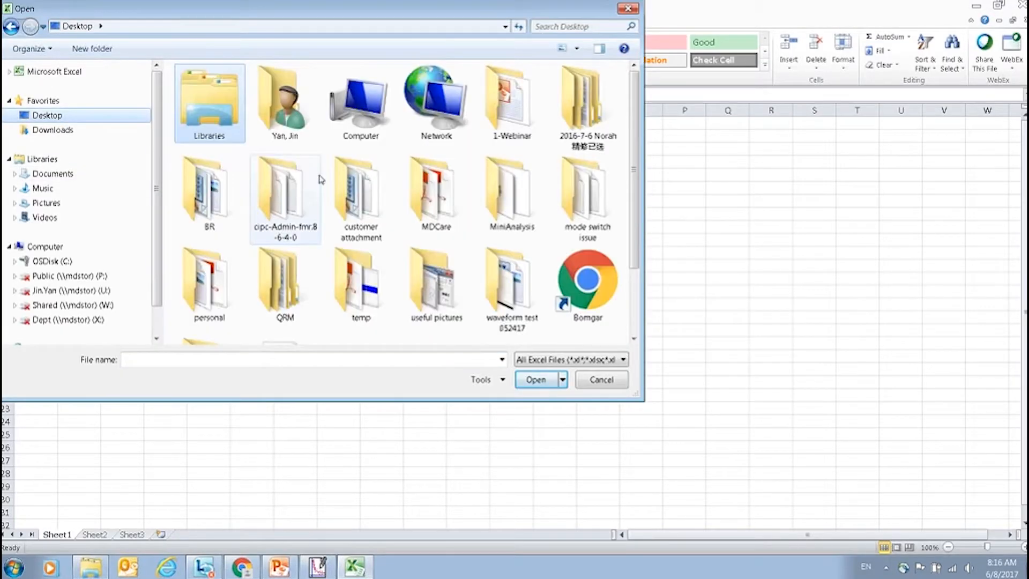
{"action": "double_click", "coordinate": [513, 132]}
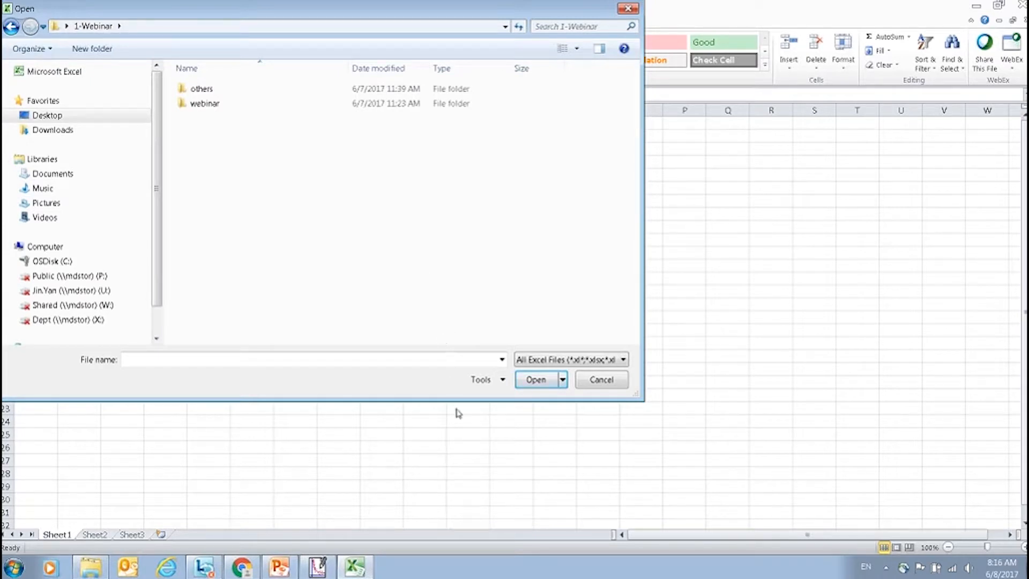
{"action": "left_click", "coordinate": [538, 360]}
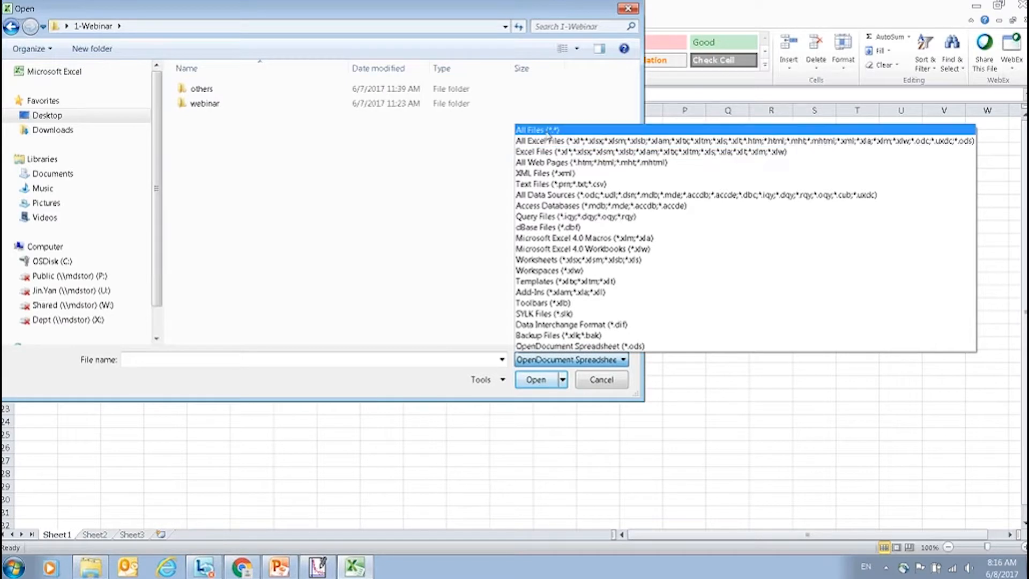
{"action": "left_click", "coordinate": [547, 131]}
{"action": "double_click", "coordinate": [204, 103]}
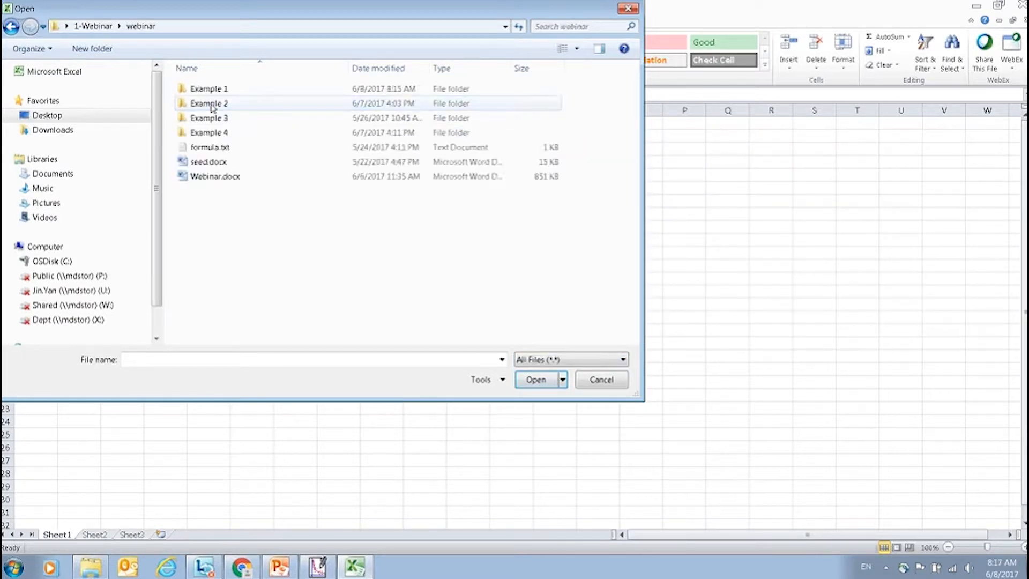
{"action": "double_click", "coordinate": [212, 93]}
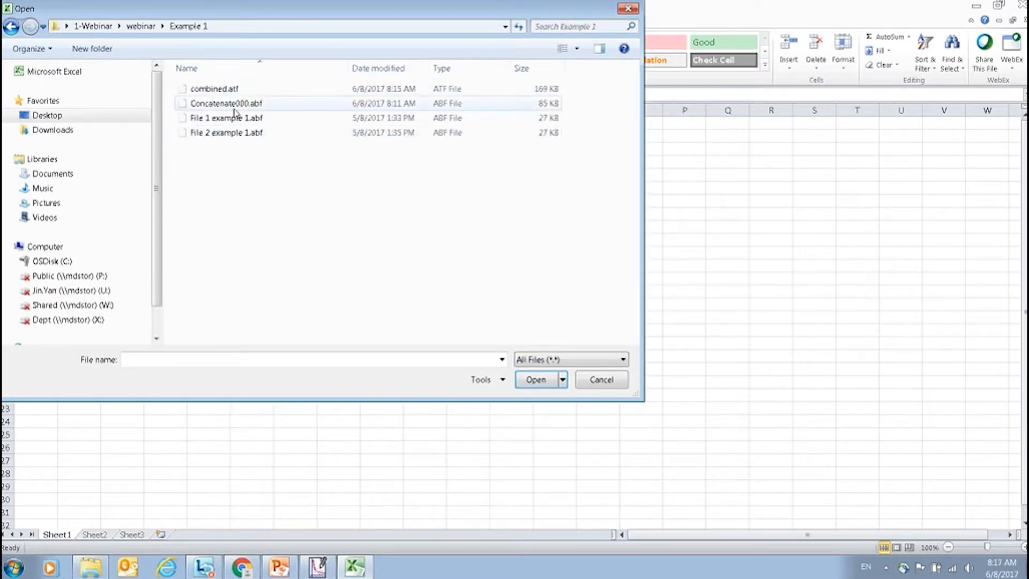
Step: Open combined.atf and import it as delimited text with the default import settings
{"action": "left_click", "coordinate": [241, 89]}
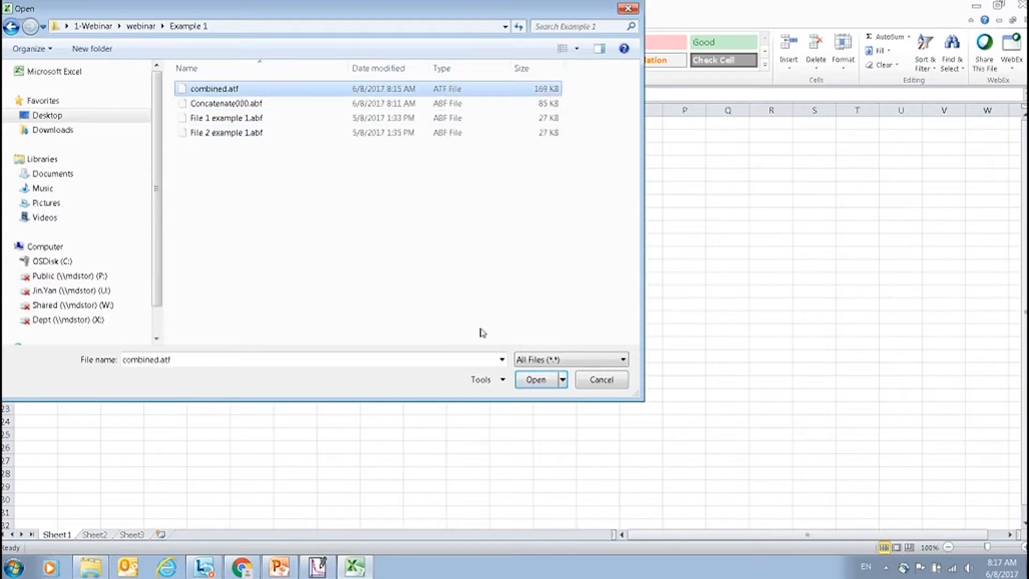
{"action": "left_click", "coordinate": [521, 379]}
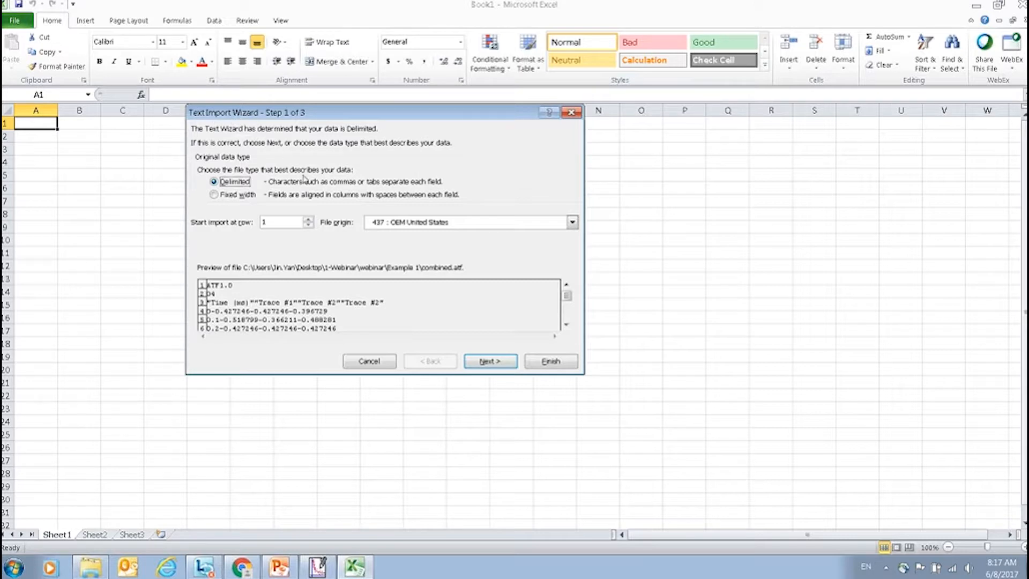
{"action": "left_click", "coordinate": [550, 362]}
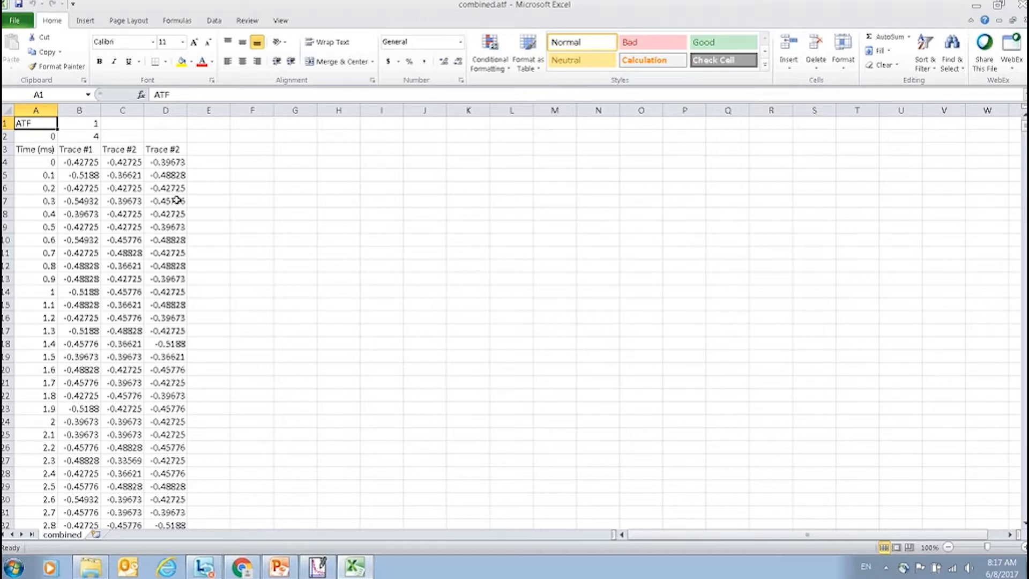
Step: Close Excel and restart Clampfit 10.6, discarding the changes to Results1
{"action": "left_click", "coordinate": [1018, 7]}
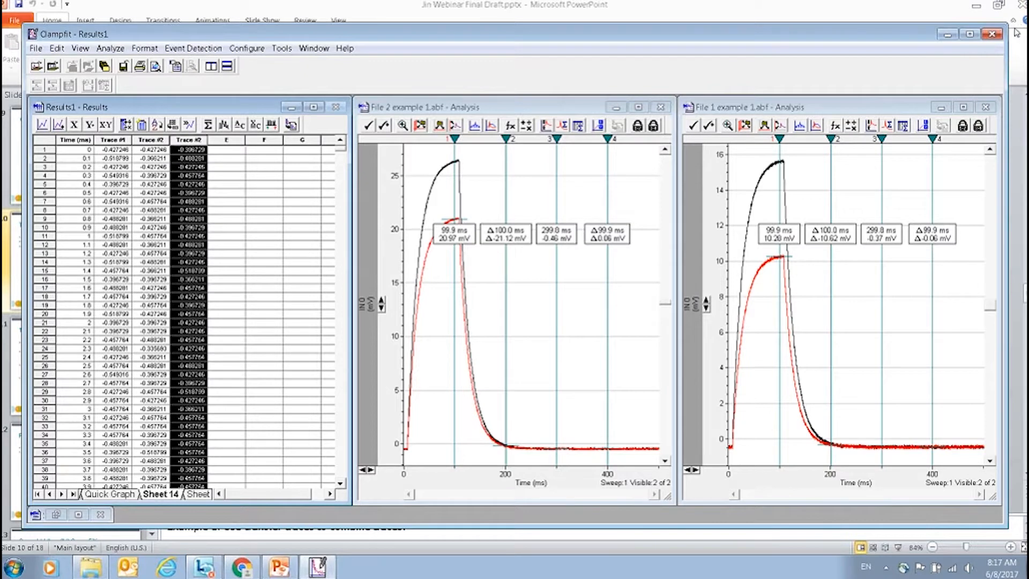
{"action": "left_click", "coordinate": [992, 34]}
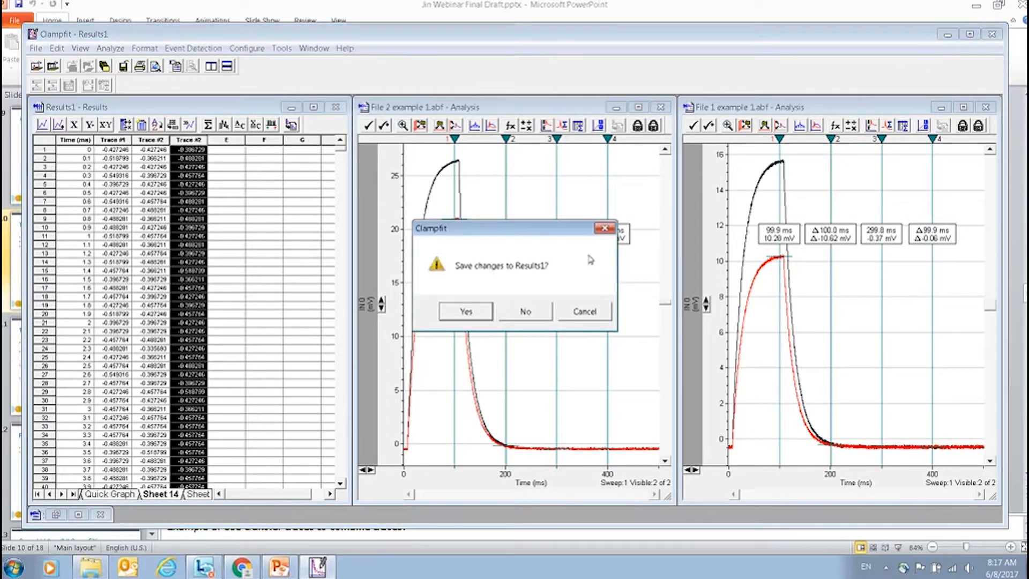
{"action": "left_click", "coordinate": [527, 312]}
{"action": "left_click", "coordinate": [13, 567]}
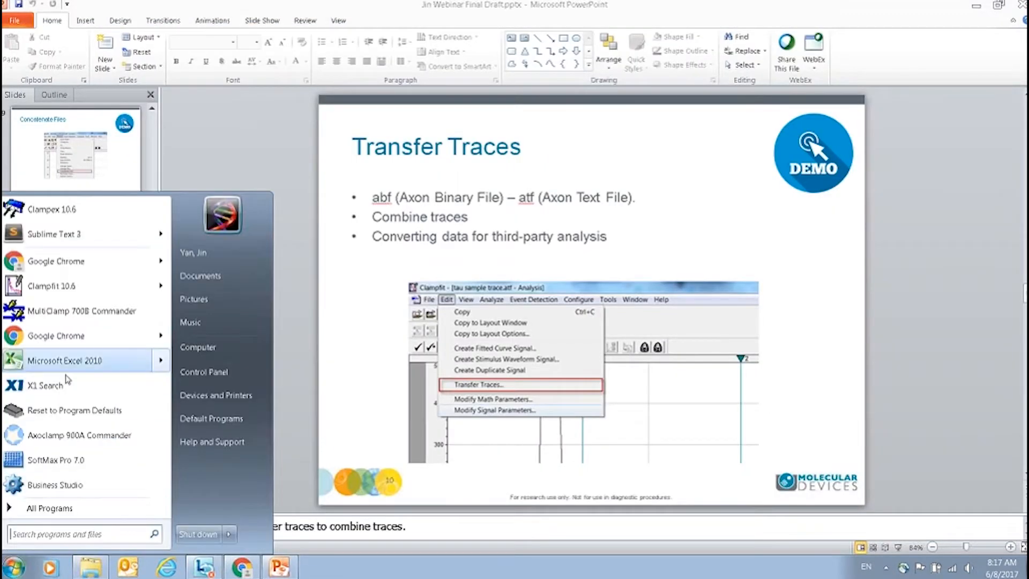
{"action": "left_click", "coordinate": [52, 285]}
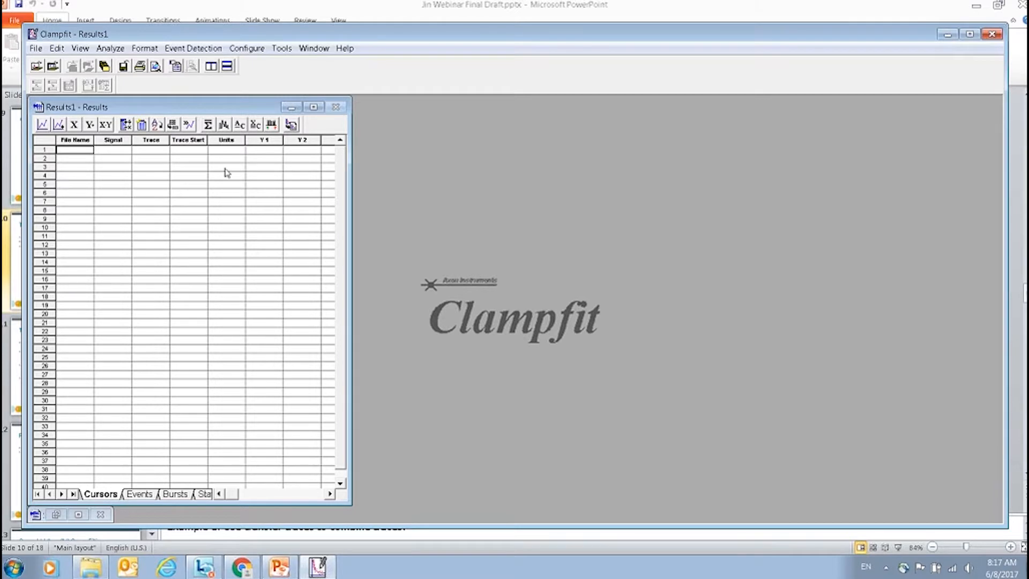
Step: Load File 1 Example 2.abf and File 2 Example 2.abf from the Example 2 folder into Clampfit and minimize the folder window
{"action": "left_click", "coordinate": [91, 567]}
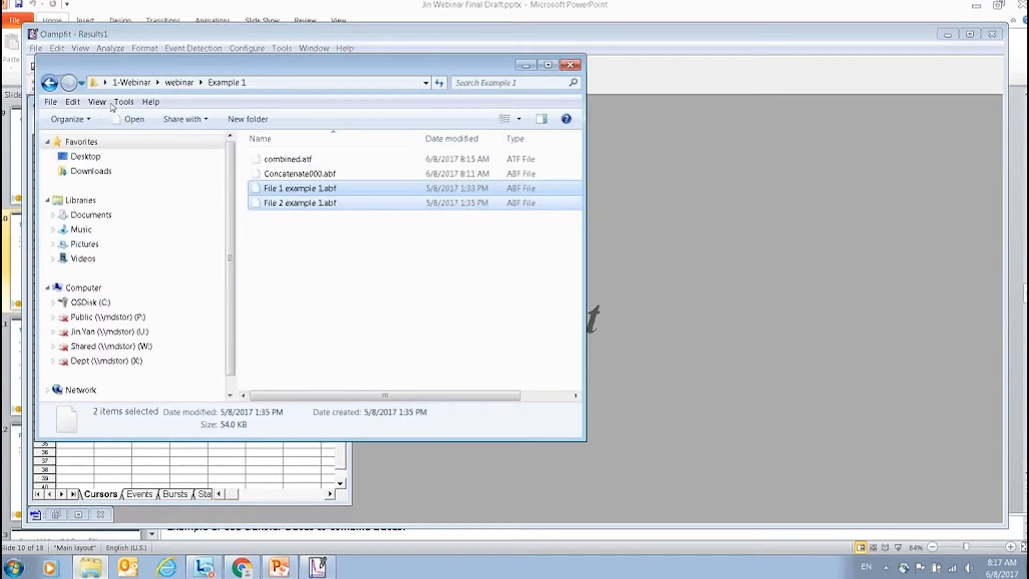
{"action": "left_click", "coordinate": [48, 82]}
{"action": "double_click", "coordinate": [287, 177]}
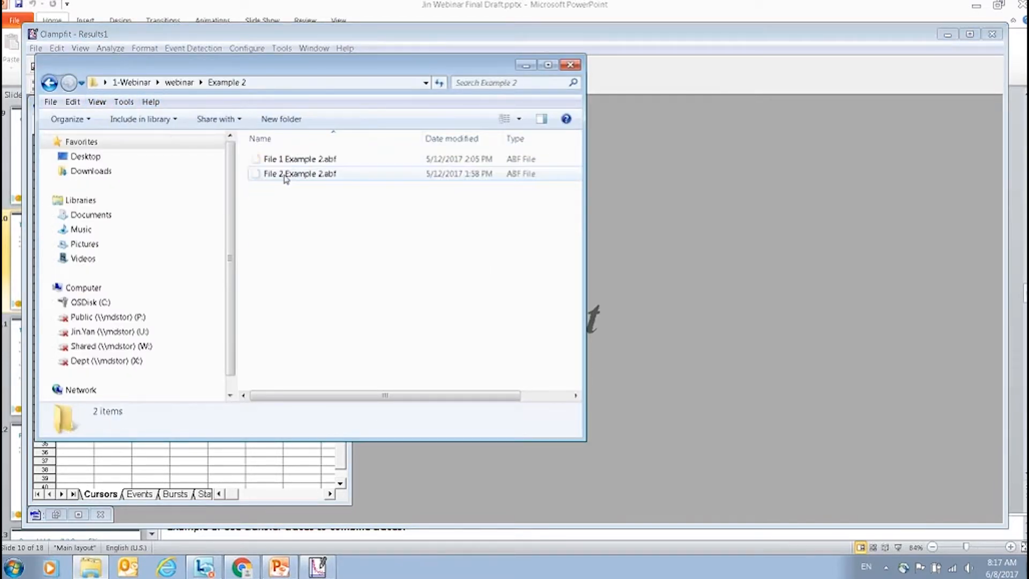
{"action": "left_click", "coordinate": [287, 173], "text": "shift"}
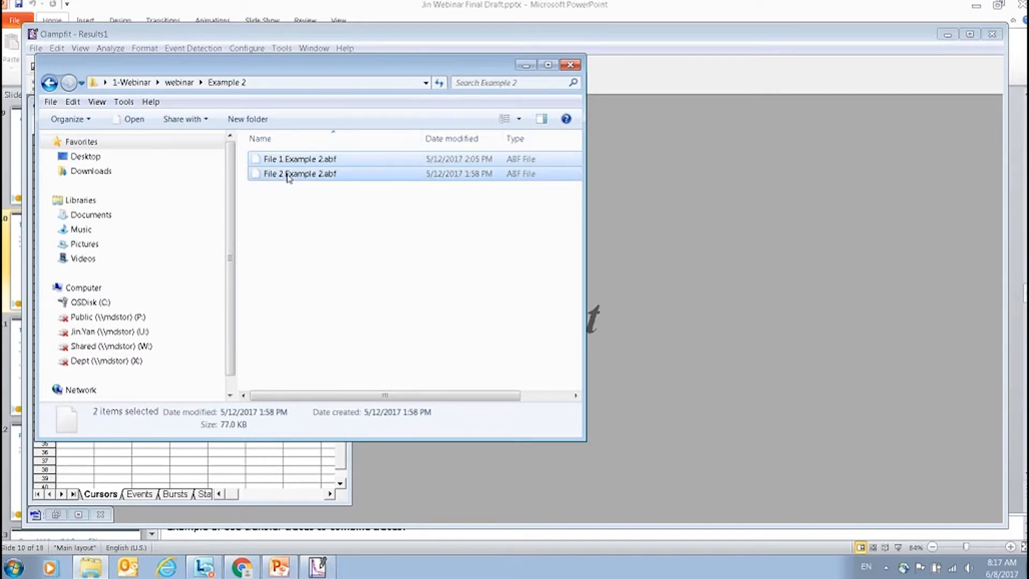
{"action": "left_click_drag", "start_coordinate": [287, 173], "coordinate": [706, 363]}
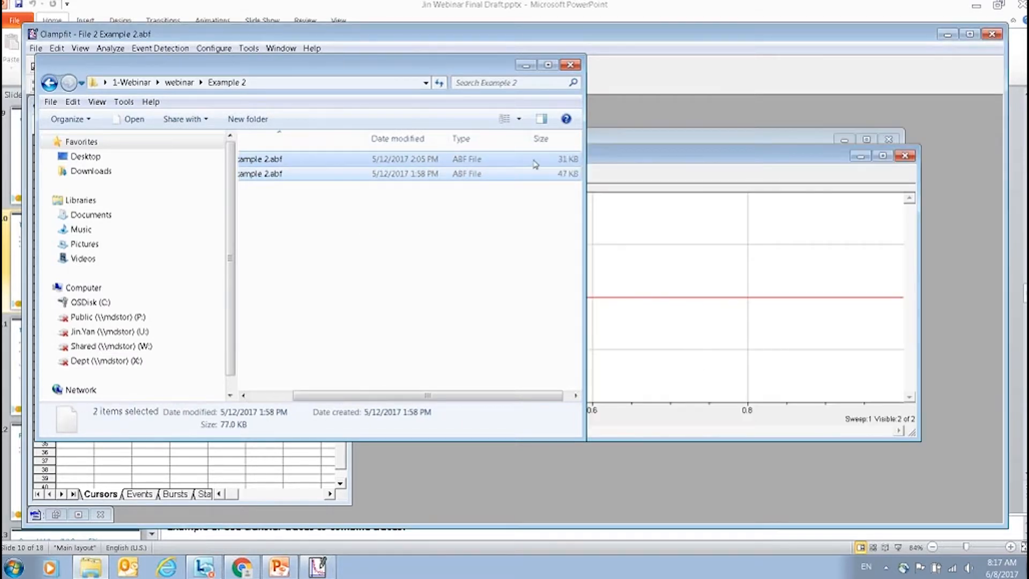
{"action": "left_click", "coordinate": [525, 64]}
Step: Tile the data windows side by side and auto scale the Y axis of both Example 2 recordings
{"action": "left_click", "coordinate": [211, 66]}
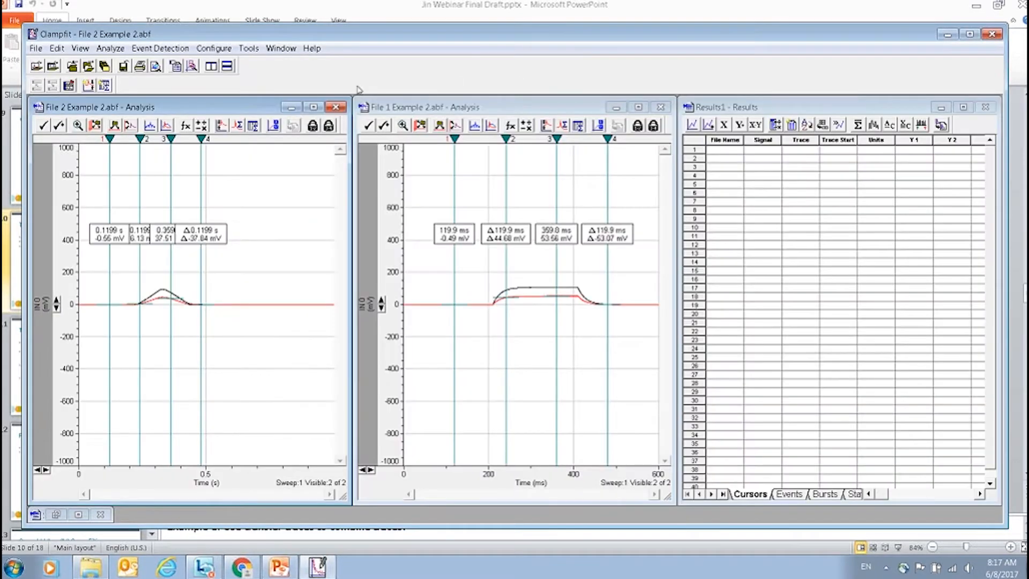
{"action": "right_click", "coordinate": [59, 317]}
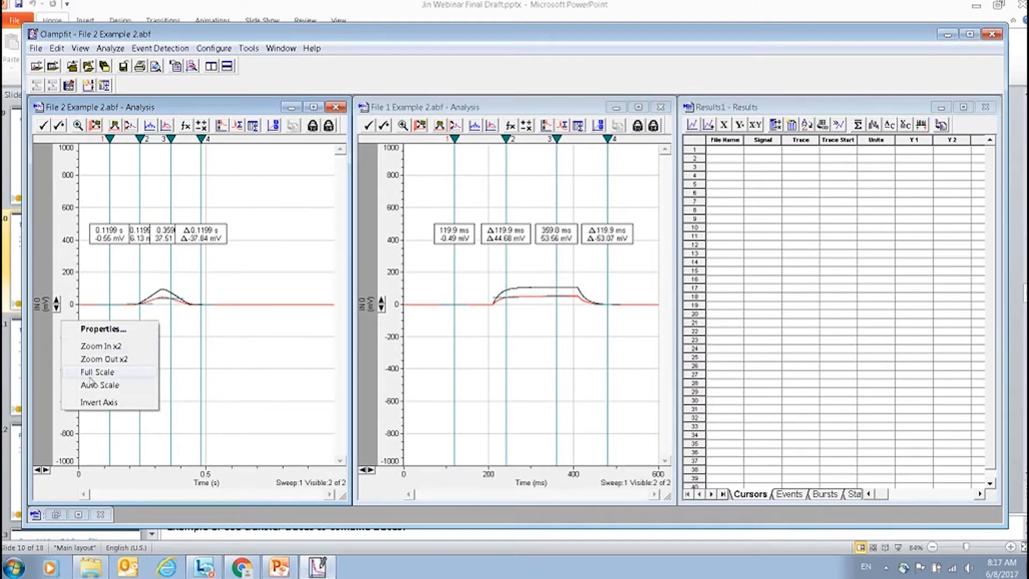
{"action": "left_click", "coordinate": [91, 379]}
{"action": "right_click", "coordinate": [391, 323]}
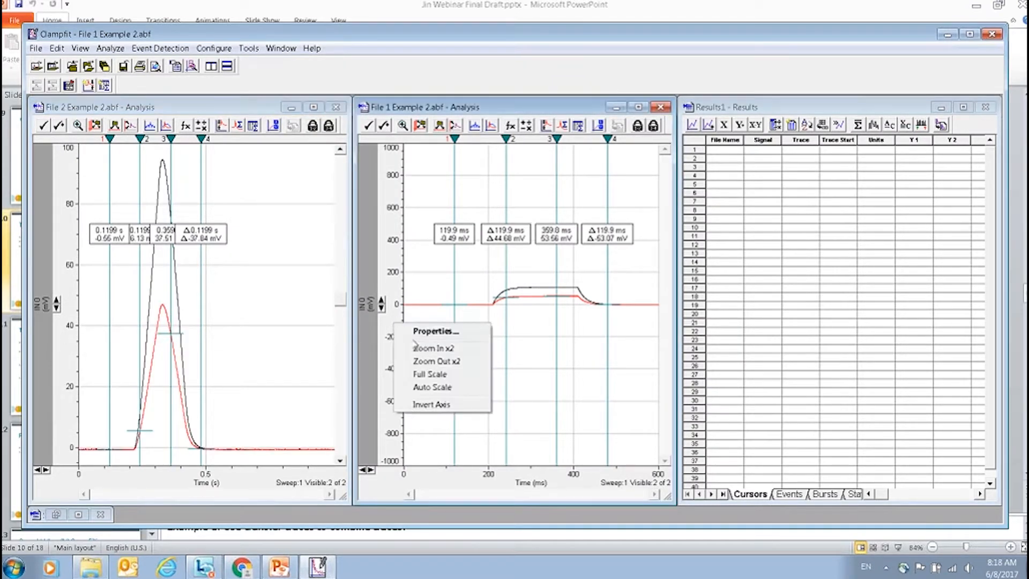
{"action": "left_click", "coordinate": [431, 390]}
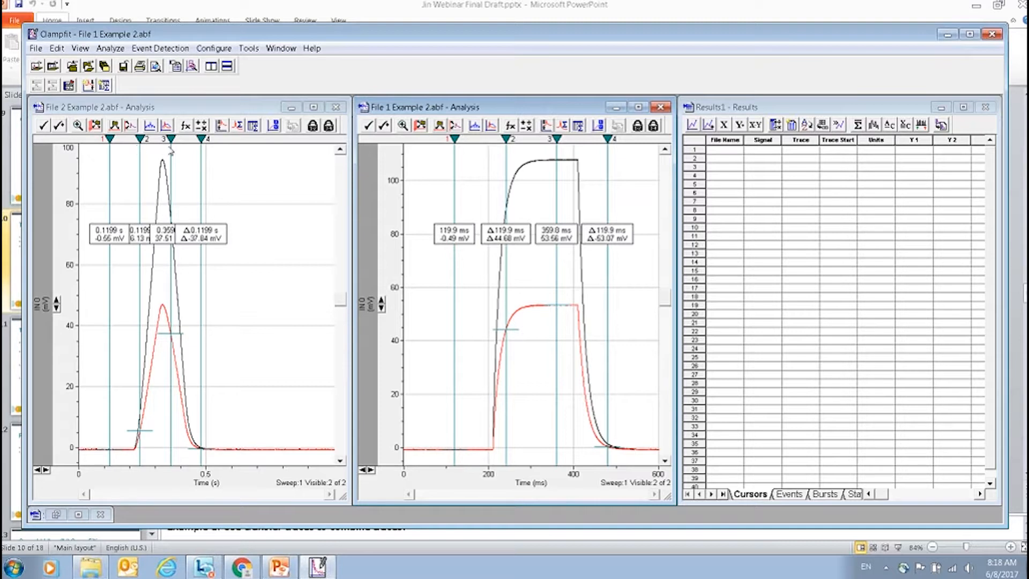
Step: Move cursors 3 and 4 close to the end of the traces in both Example 2 recordings
{"action": "left_click_drag", "start_coordinate": [171, 152], "coordinate": [333, 156]}
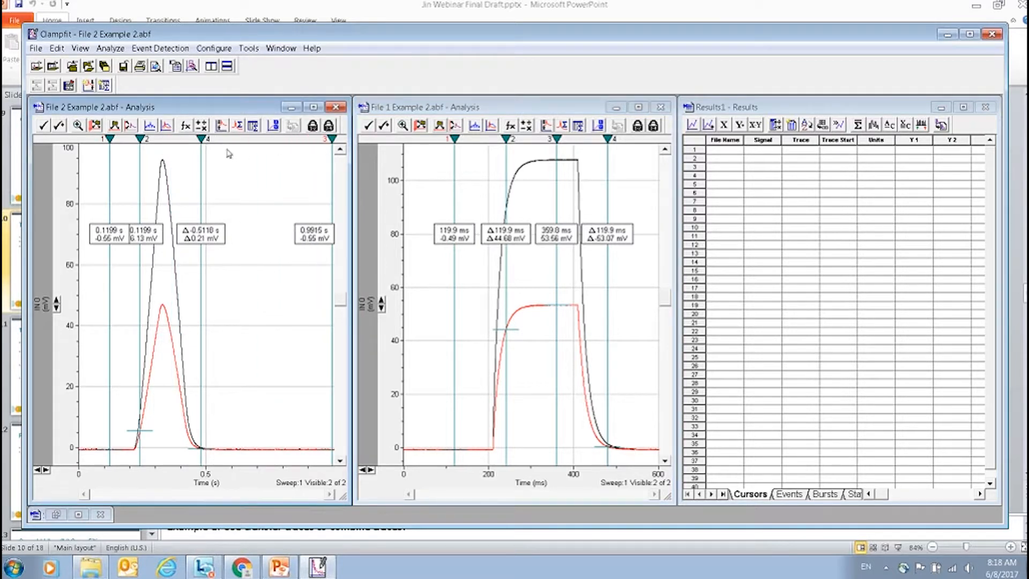
{"action": "left_click_drag", "start_coordinate": [201, 152], "coordinate": [334, 157]}
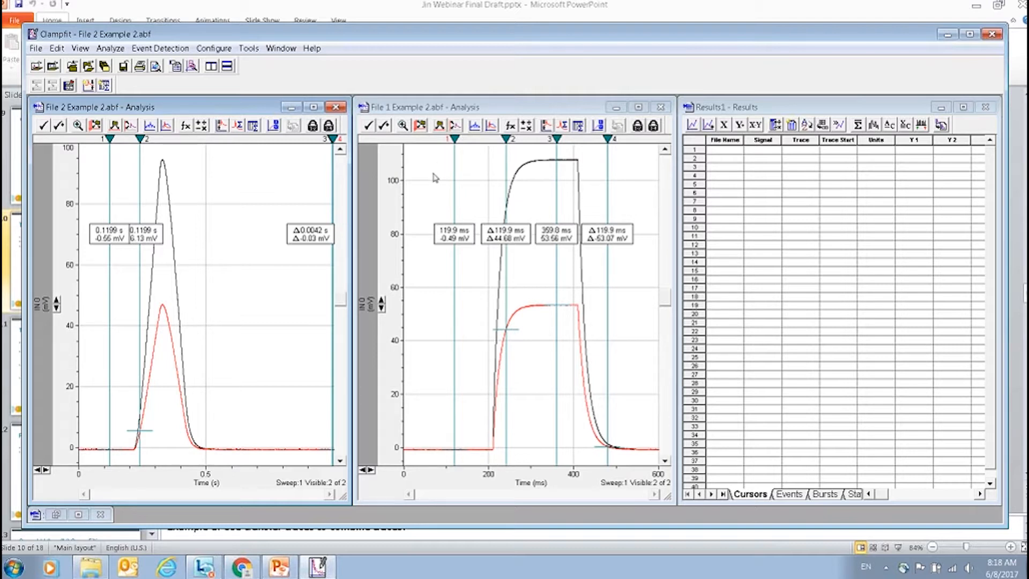
{"action": "left_click_drag", "start_coordinate": [557, 141], "coordinate": [650, 141]}
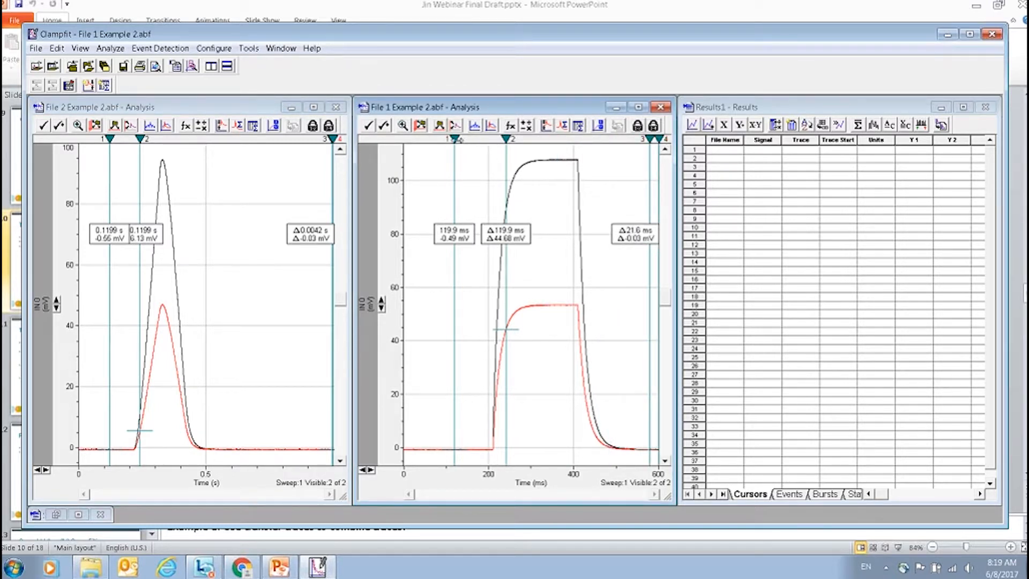
Step: Set cursor 1 in File 1 Example 2.abf to an absolute time of 100 ms
{"action": "double_click", "coordinate": [455, 143]}
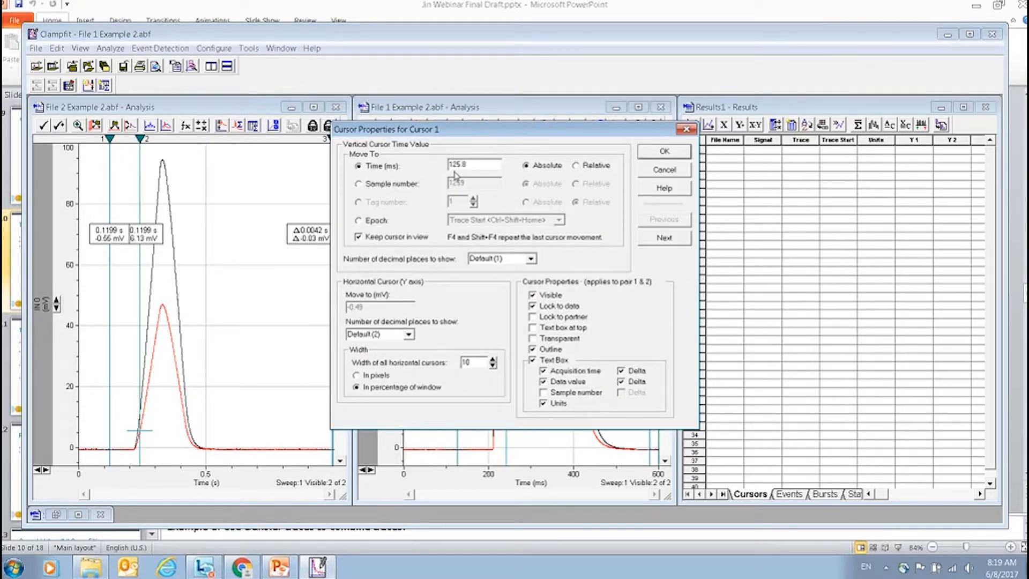
{"action": "left_click_drag", "start_coordinate": [468, 166], "coordinate": [406, 171]}
{"action": "type", "text": "100"}
{"action": "left_click", "coordinate": [660, 152]}
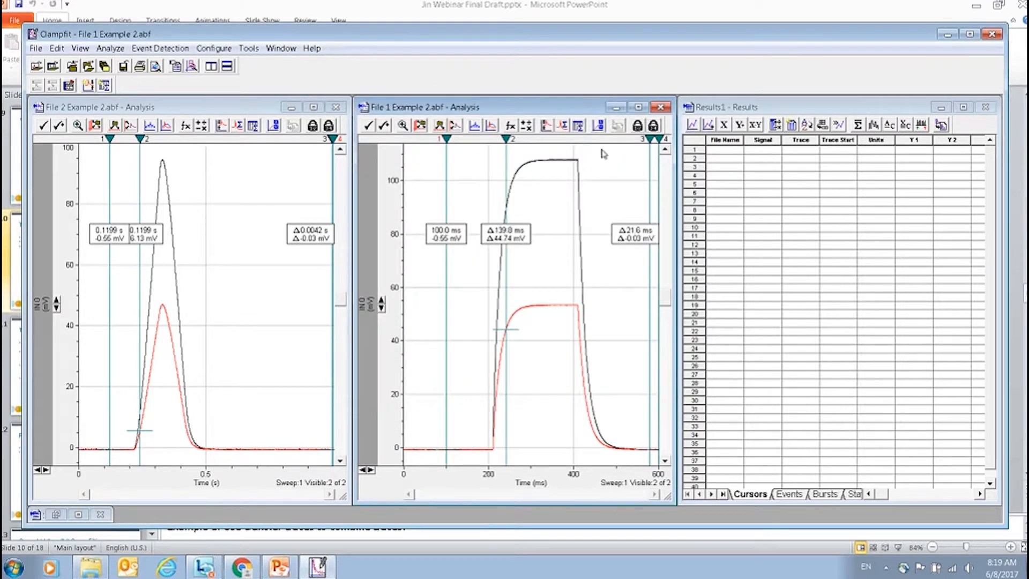
Step: Set cursor 2 in File 1 Example 2.abf to an absolute time of 500 ms
{"action": "double_click", "coordinate": [509, 143]}
{"action": "left_click_drag", "start_coordinate": [492, 162], "coordinate": [424, 163]}
{"action": "type", "text": "5"}
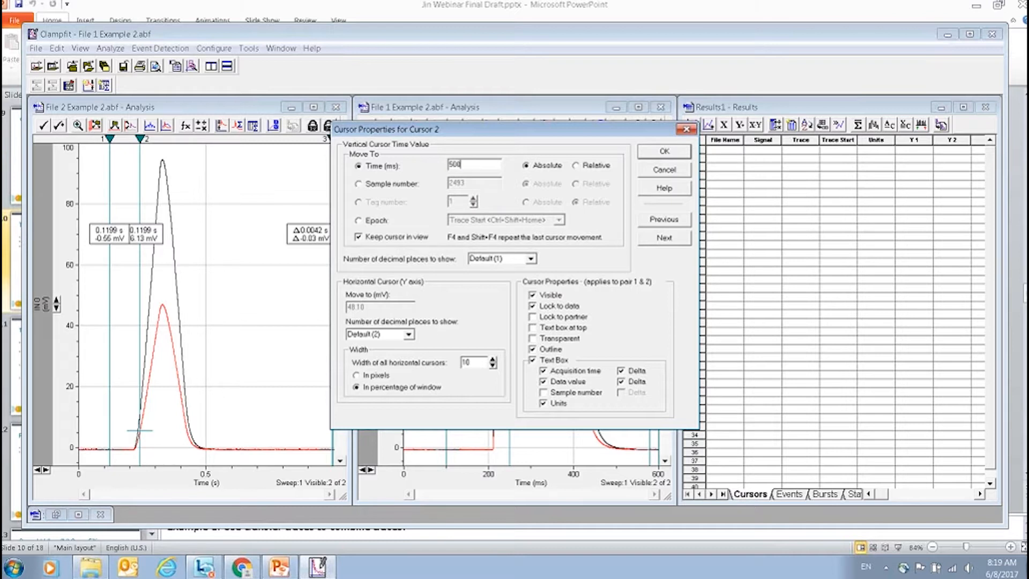
{"action": "type", "text": "00"}
{"action": "left_click", "coordinate": [655, 156]}
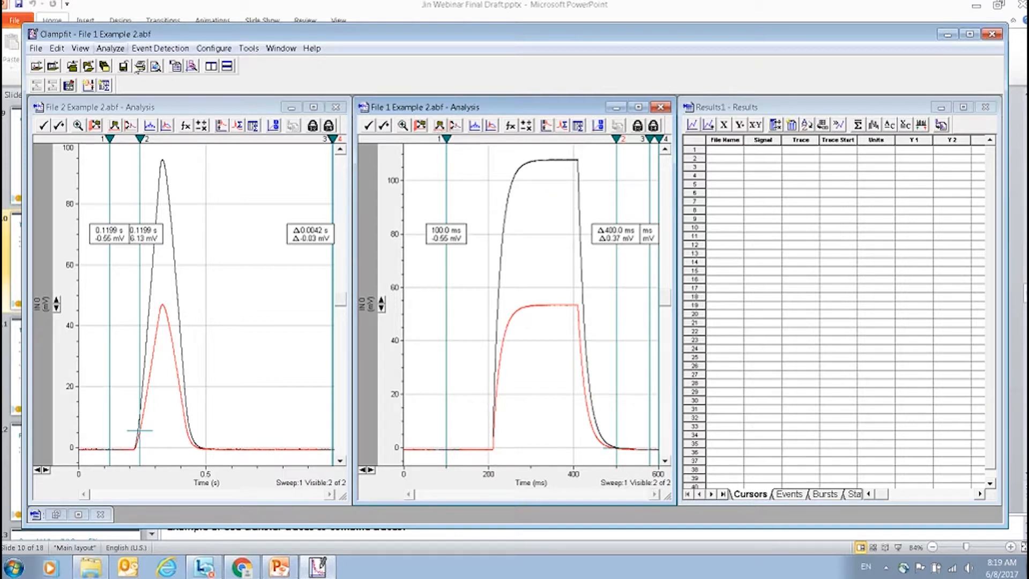
Step: Transfer the Cursors 1..2 region of File 1 Example 2.abf's visible traces to the Results window and check the data down to the last rows
{"action": "left_click", "coordinate": [56, 49]}
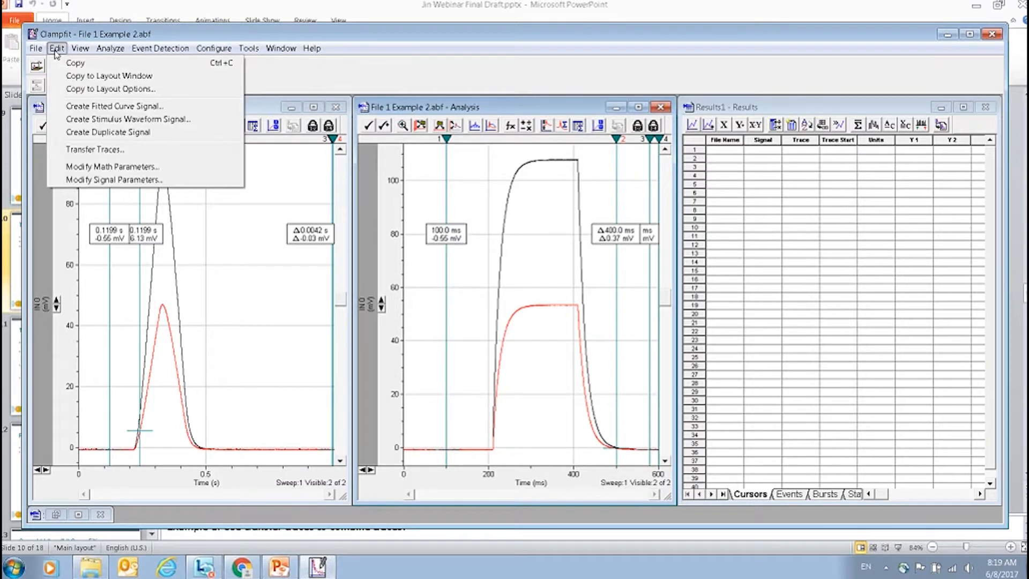
{"action": "left_click", "coordinate": [76, 151]}
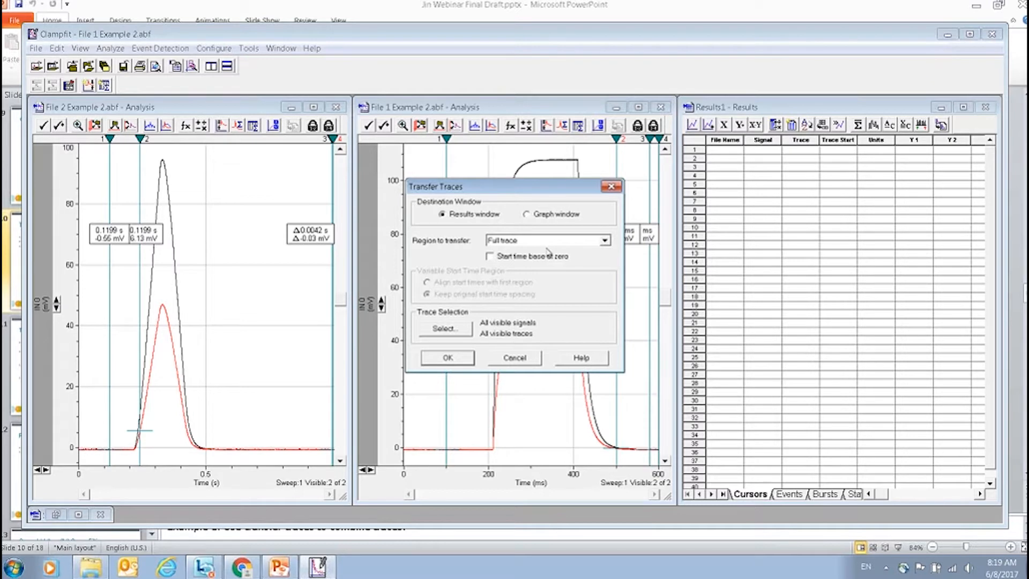
{"action": "left_click", "coordinate": [508, 242]}
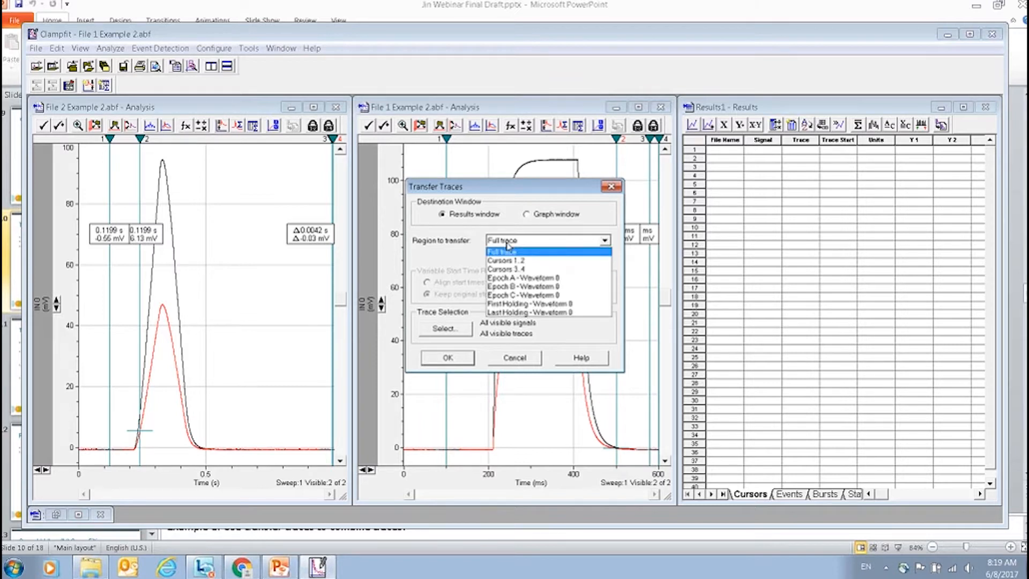
{"action": "left_click", "coordinate": [506, 260]}
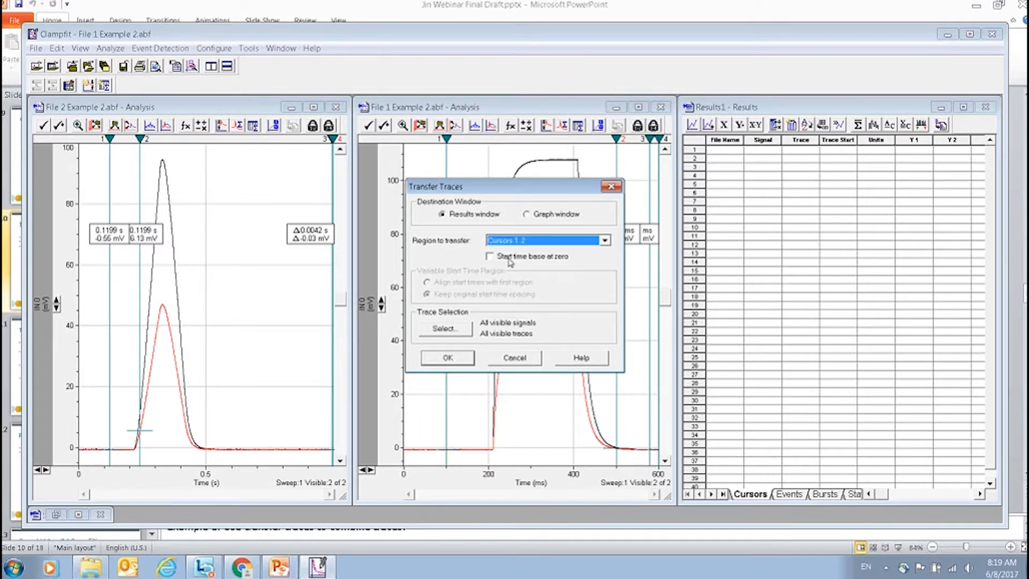
{"action": "left_click", "coordinate": [461, 358]}
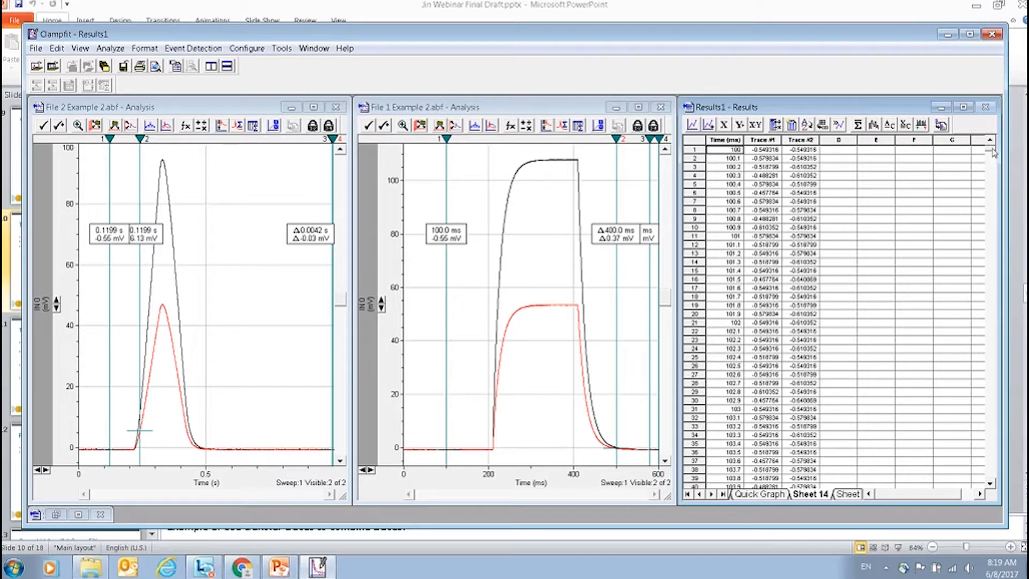
{"action": "left_click_drag", "start_coordinate": [991, 154], "coordinate": [974, 492]}
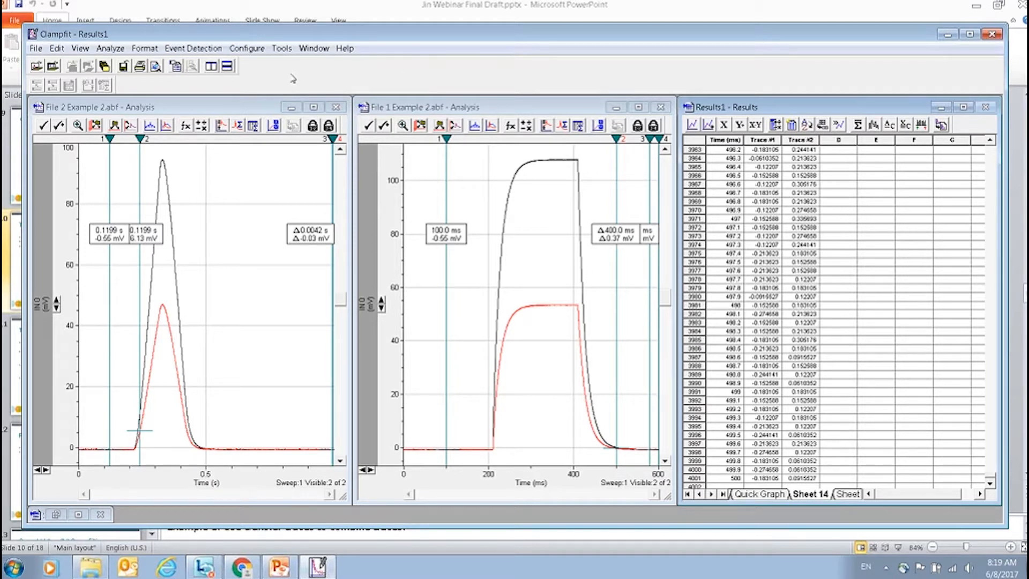
Step: Set cursor 1 in File 2 Example 2.abf to an absolute time of 0.1 s
{"action": "double_click", "coordinate": [110, 142]}
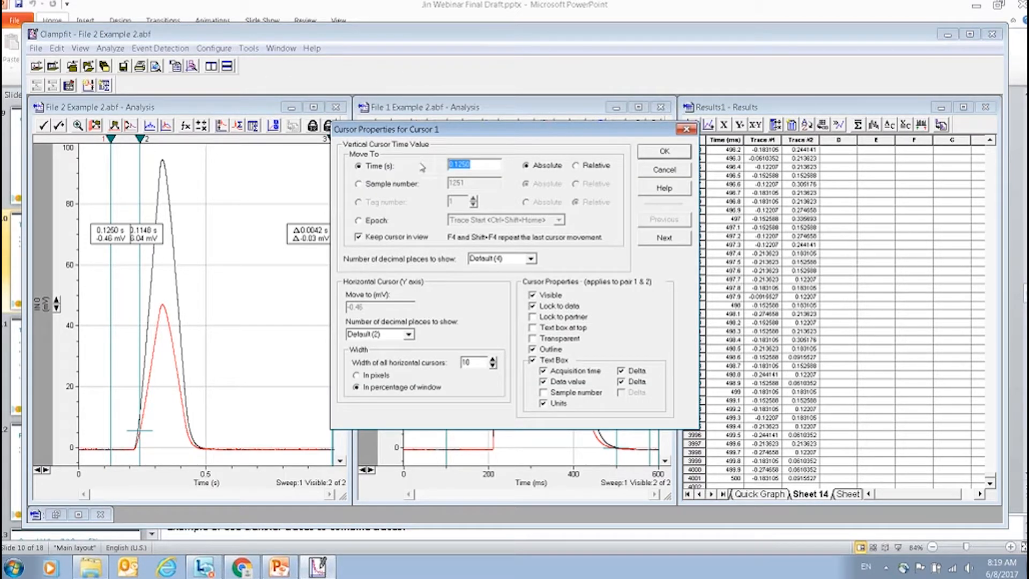
{"action": "type", "text": "00"}
{"action": "left_click", "coordinate": [663, 152]}
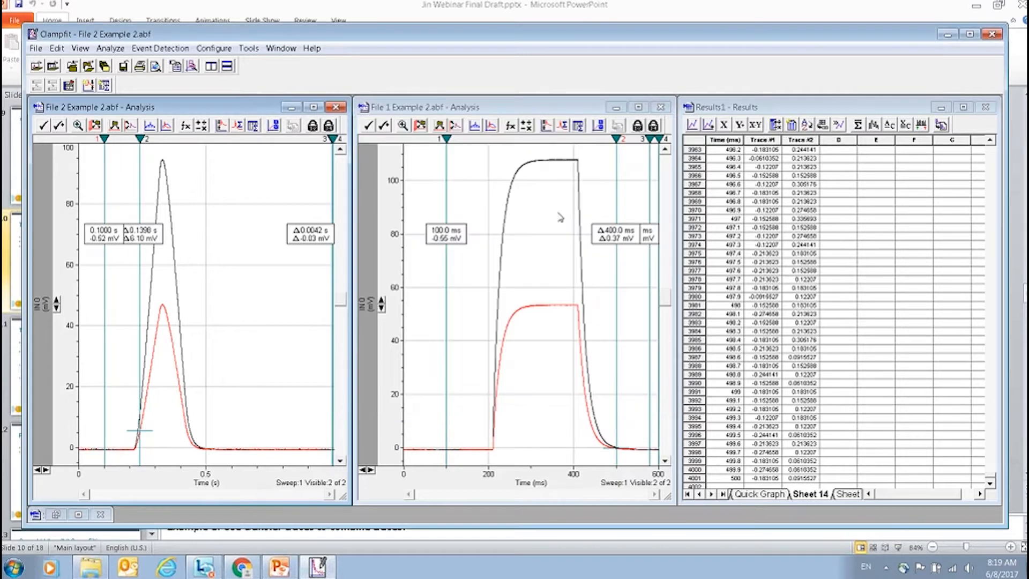
Step: Set cursor 2 in File 2 Example 2.abf to an absolute time of 0.5000 s
{"action": "left_click_drag", "start_coordinate": [140, 138], "coordinate": [138, 139]}
{"action": "double_click", "coordinate": [138, 139]}
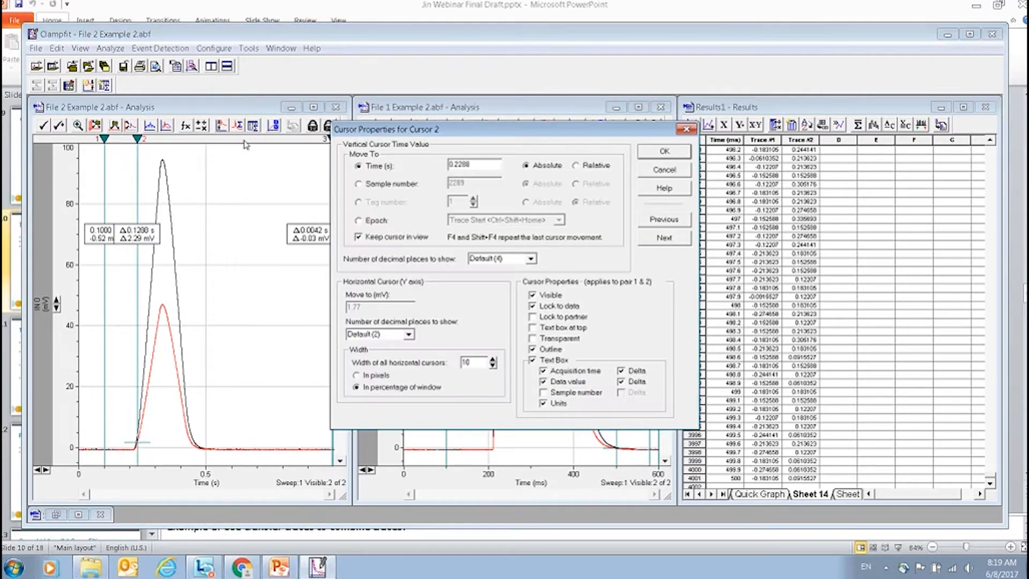
{"action": "left_click_drag", "start_coordinate": [472, 165], "coordinate": [429, 166]}
{"action": "type", "text": "0.5000"}
{"action": "left_click", "coordinate": [663, 152]}
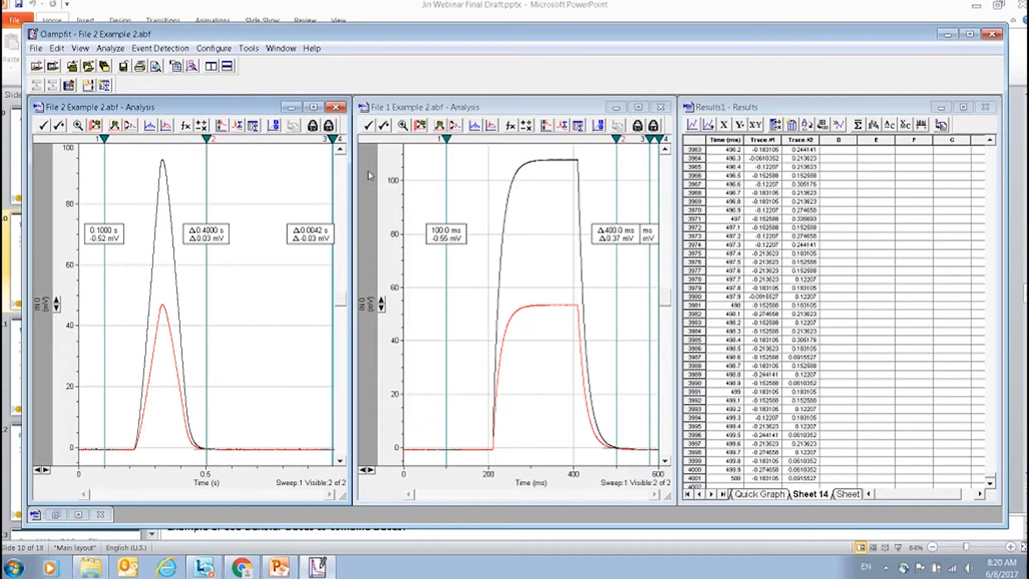
Step: Transfer the Cursors 1..2 region of File 2 Example 2.abf's visible traces to the Results window and check the last rows
{"action": "left_click", "coordinate": [58, 49]}
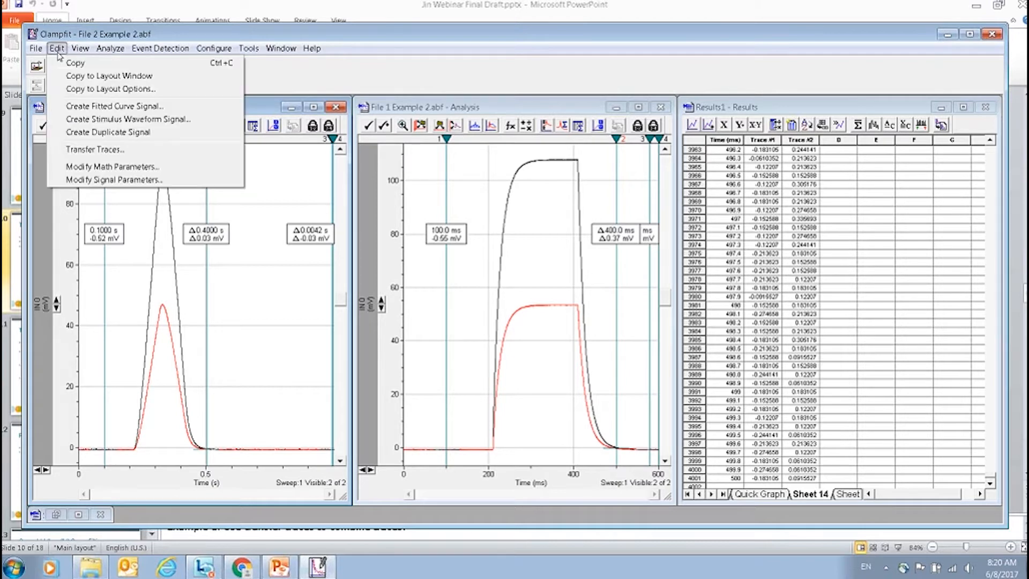
{"action": "left_click", "coordinate": [83, 150]}
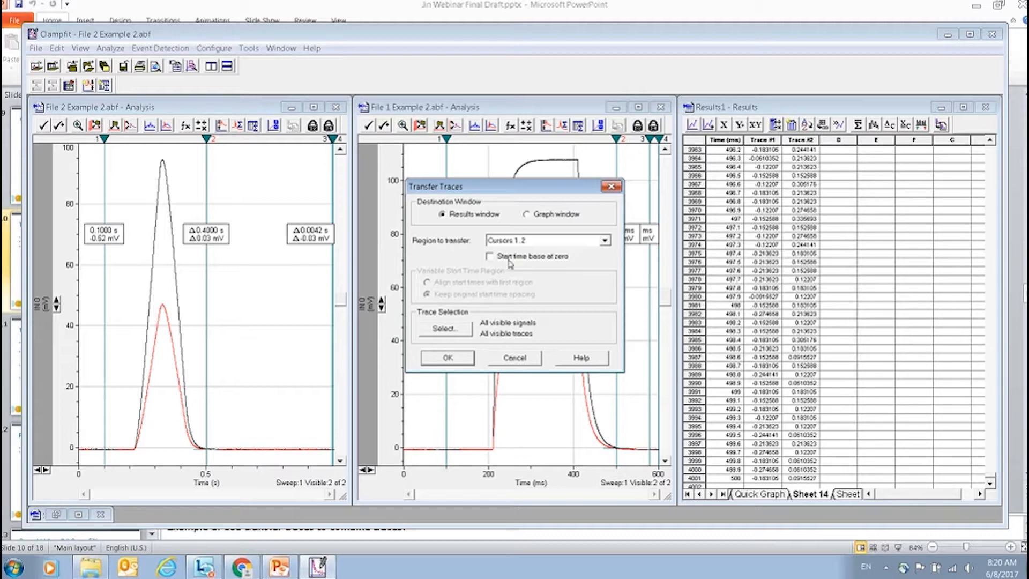
{"action": "left_click", "coordinate": [448, 358]}
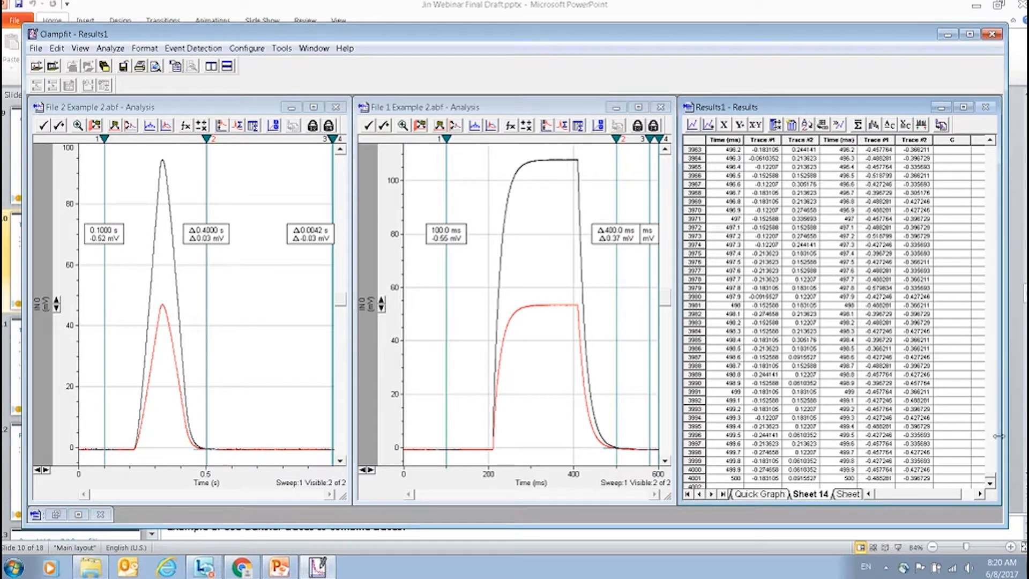
{"action": "left_click", "coordinate": [990, 483]}
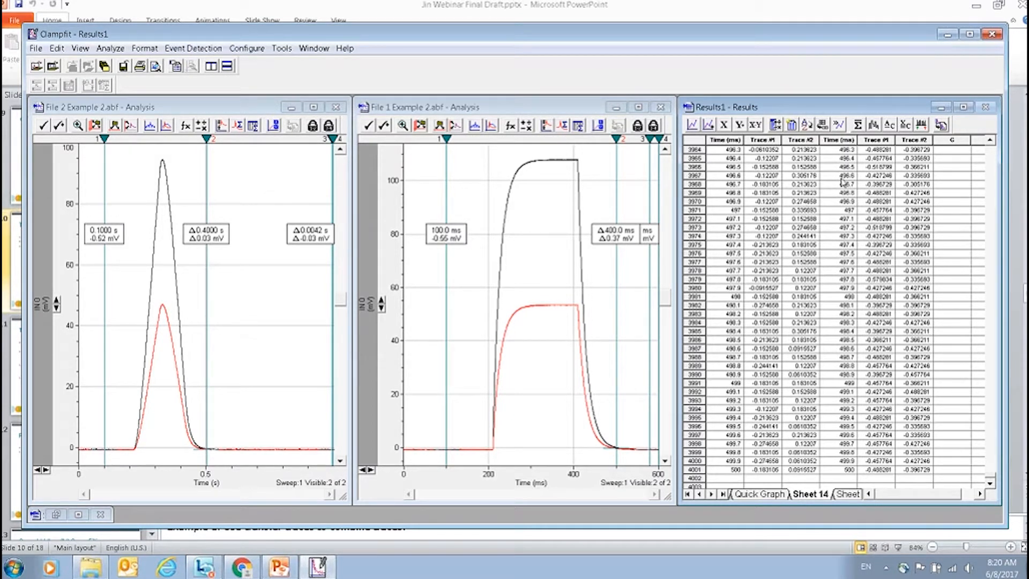
Step: Delete the second Time (ms) column from the Results sheet
{"action": "left_click", "coordinate": [839, 140]}
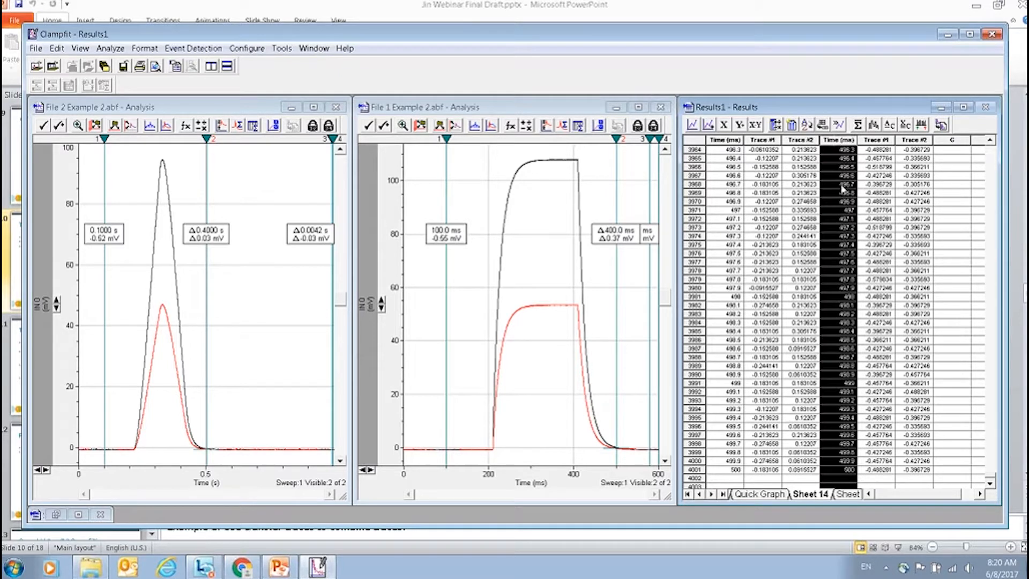
{"action": "right_click", "coordinate": [833, 208]}
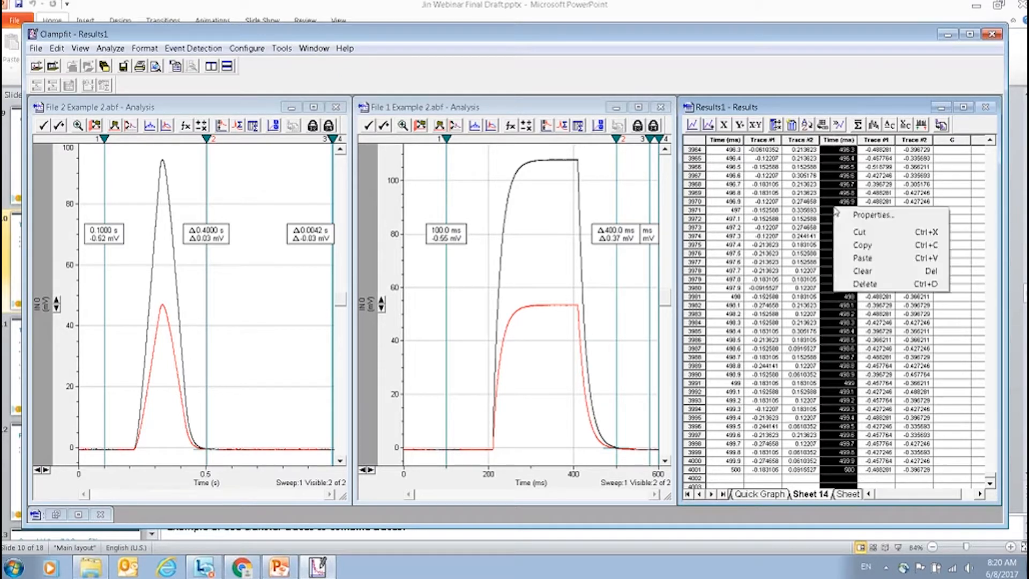
{"action": "left_click", "coordinate": [881, 285]}
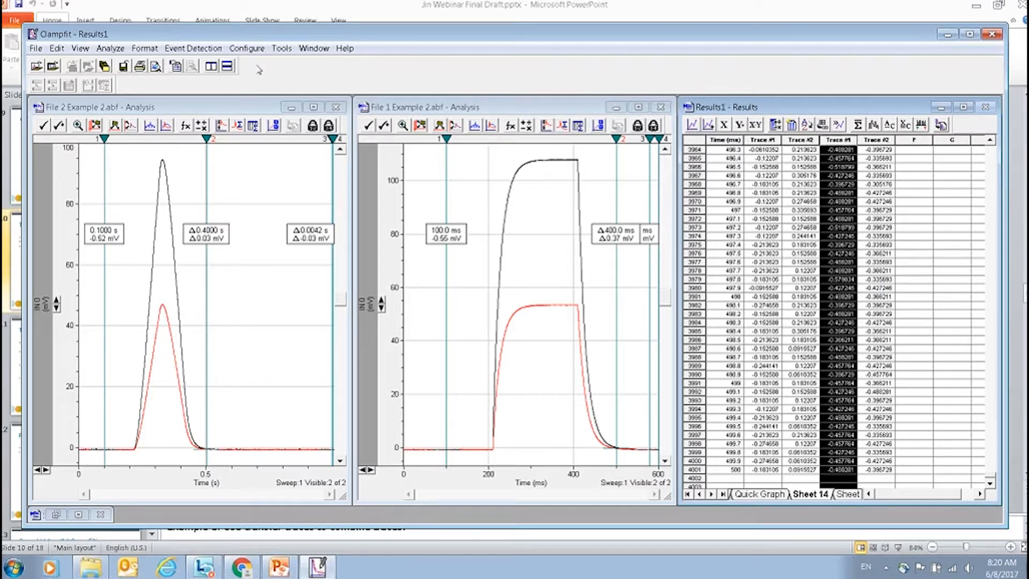
Step: Save the results as an Axon Text File named combined in the webinar's Example 2 folder
{"action": "left_click", "coordinate": [36, 49]}
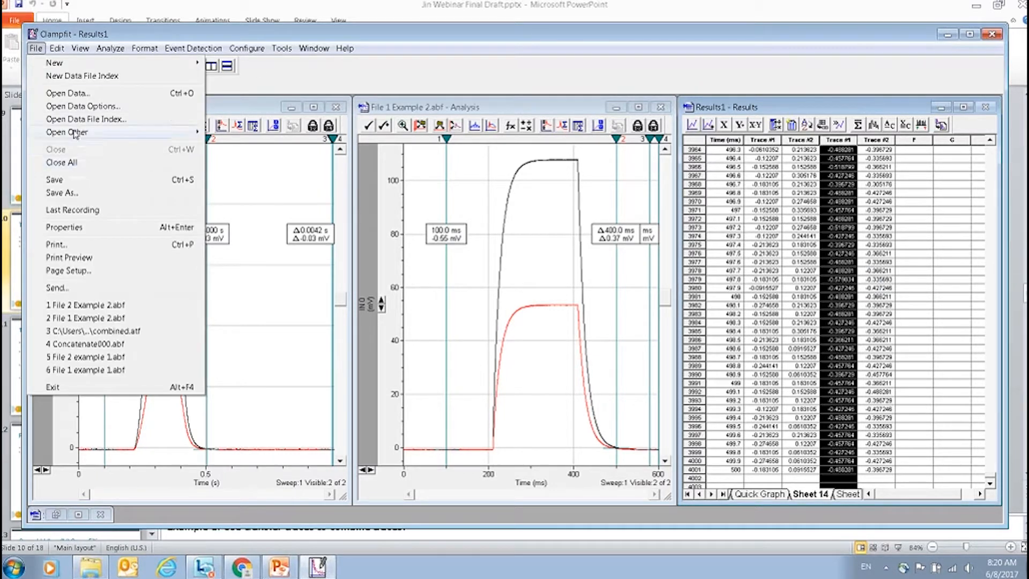
{"action": "left_click", "coordinate": [61, 192]}
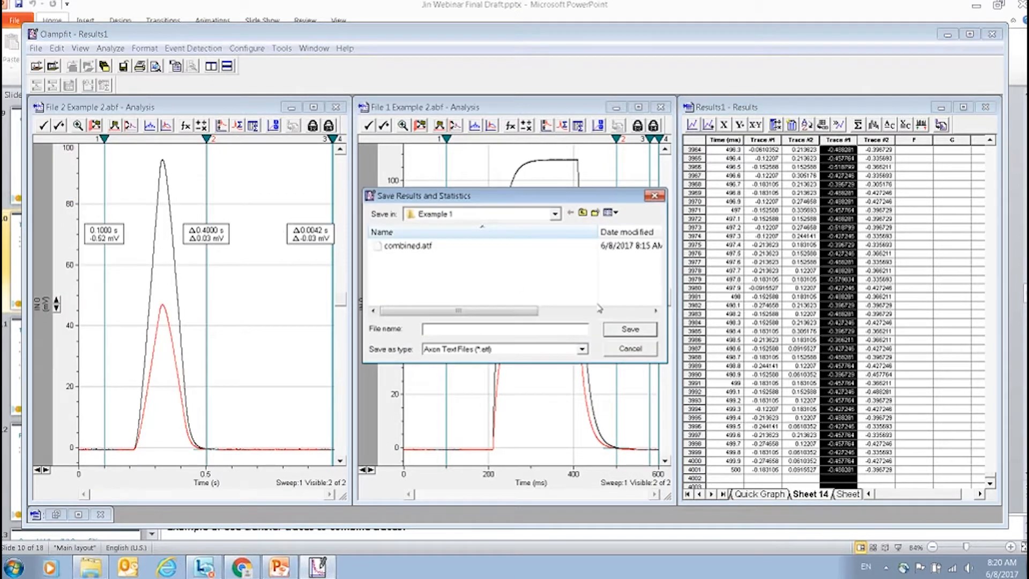
{"action": "left_click", "coordinate": [554, 214]}
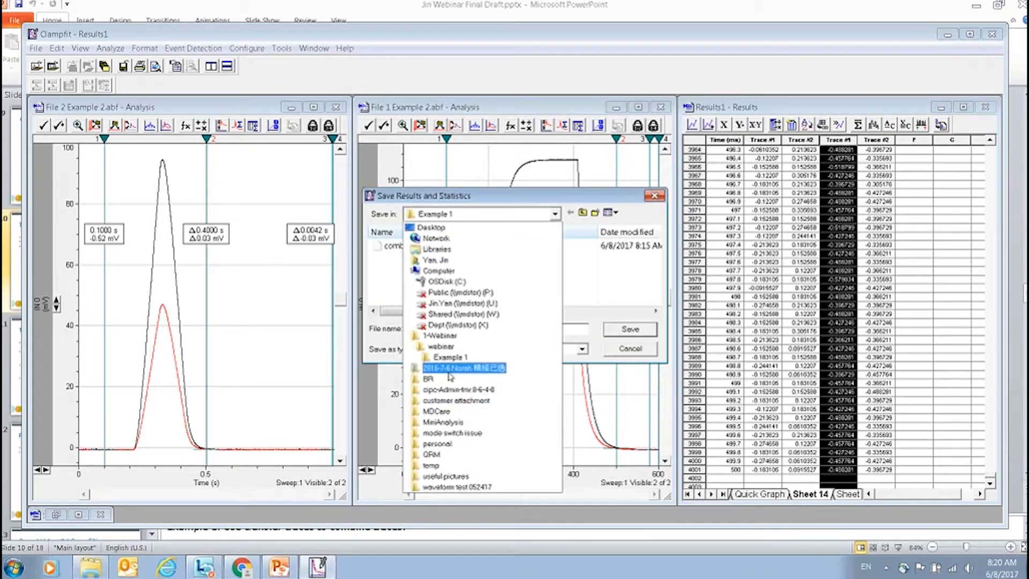
{"action": "left_click", "coordinate": [440, 347]}
{"action": "double_click", "coordinate": [428, 256]}
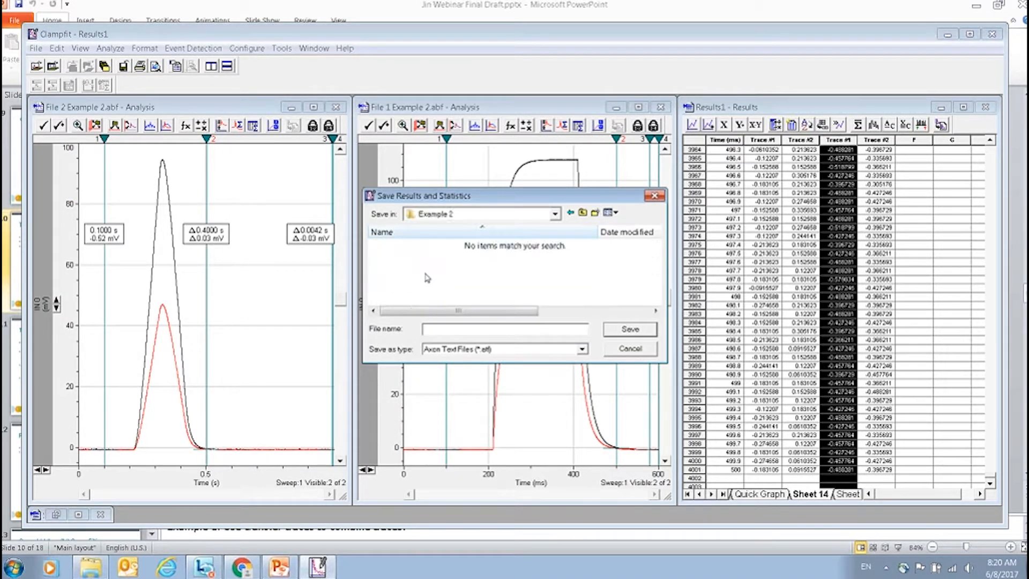
{"action": "left_click", "coordinate": [450, 328]}
{"action": "type", "text": "combined"}
{"action": "left_click", "coordinate": [620, 330]}
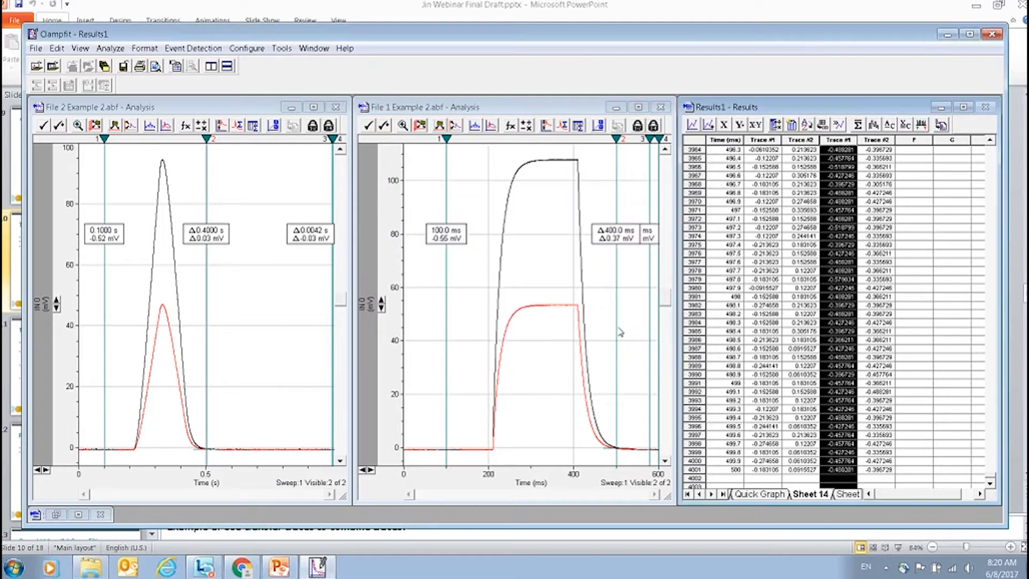
Step: Open combined.atf from the Example 2 folder as data and move its analysis window up over the other windows
{"action": "left_click", "coordinate": [35, 48]}
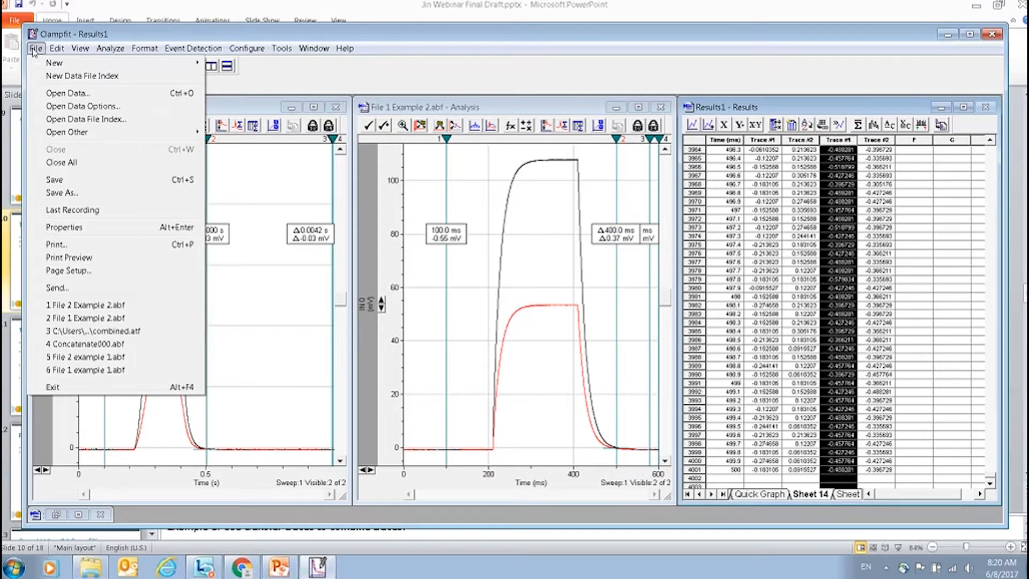
{"action": "left_click", "coordinate": [67, 94]}
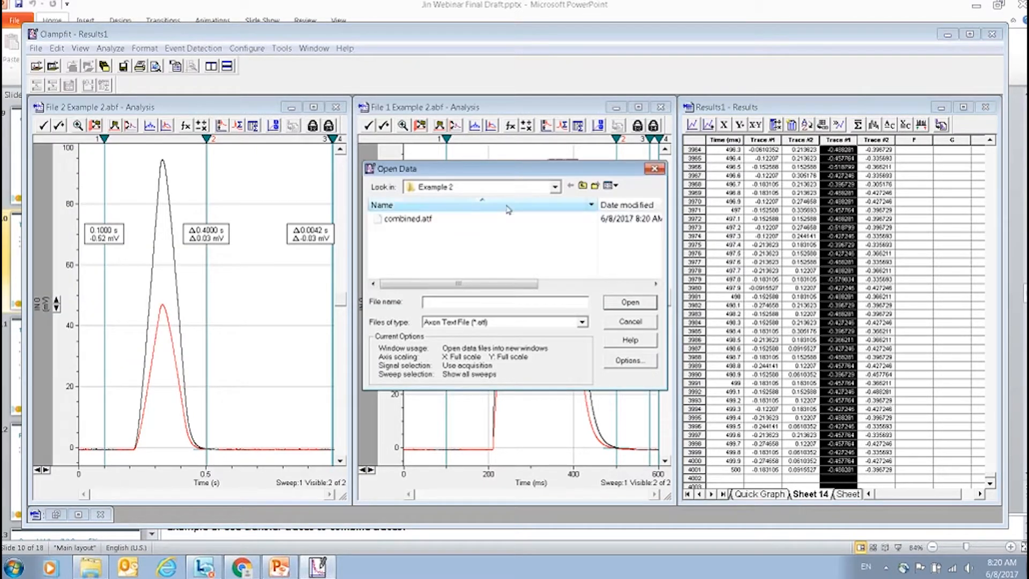
{"action": "double_click", "coordinate": [431, 224]}
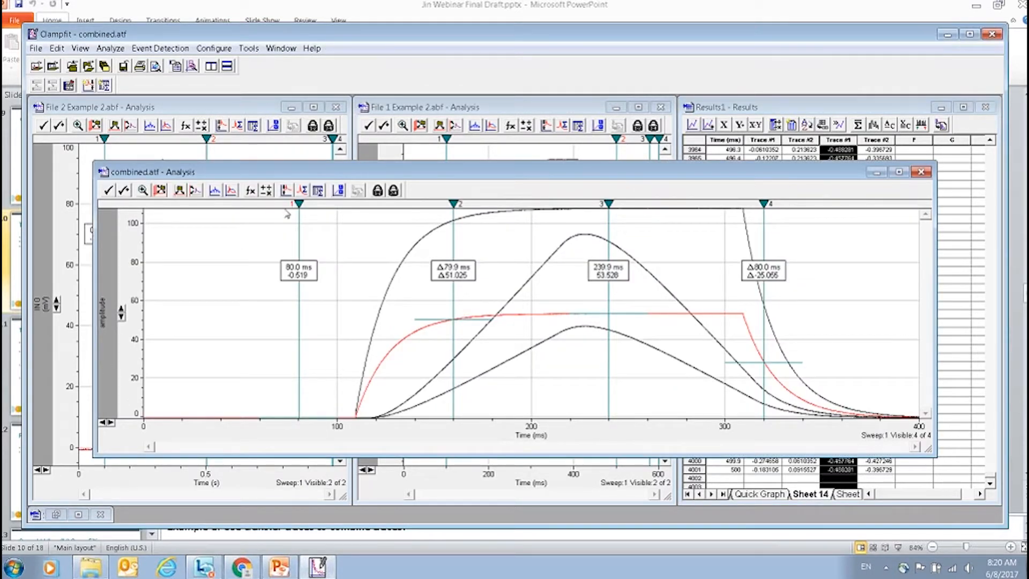
{"action": "left_click_drag", "start_coordinate": [261, 115], "coordinate": [262, 115]}
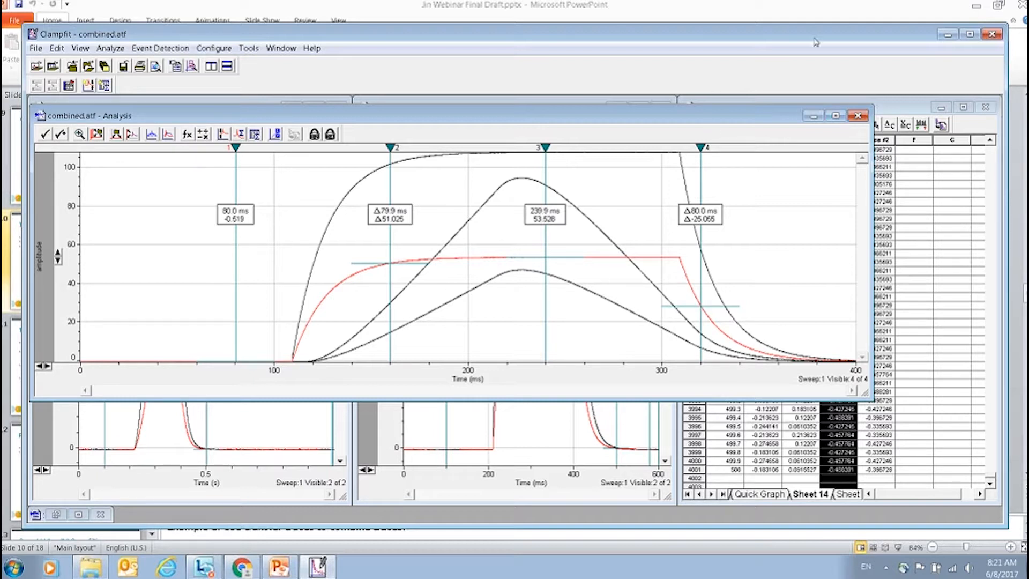
Step: Close Clampfit, switch to the PowerPoint presentation and show the Tau Calculation slide in the slide show
{"action": "left_click", "coordinate": [992, 34]}
{"action": "left_click", "coordinate": [522, 313]}
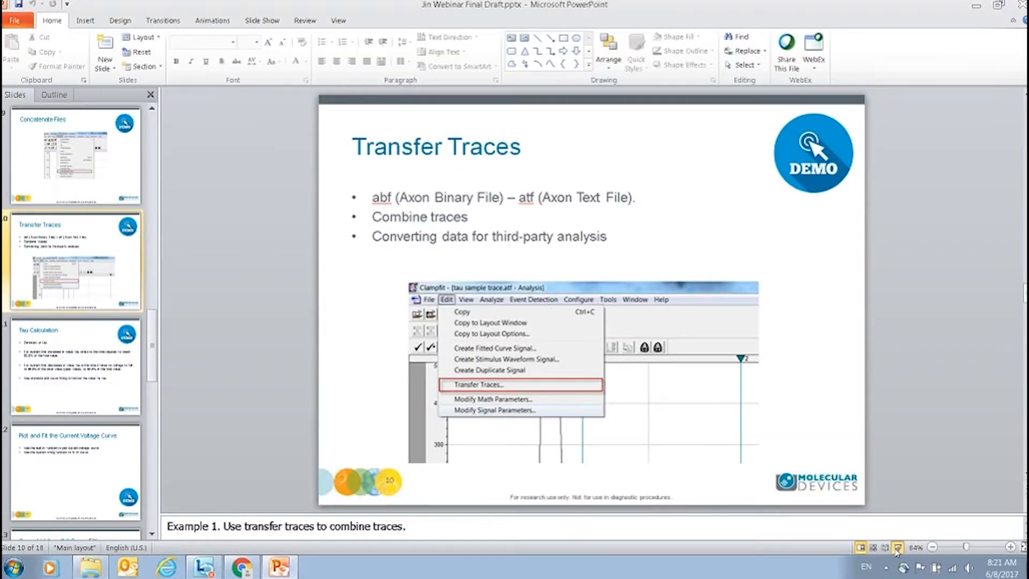
{"action": "left_click", "coordinate": [898, 547]}
{"action": "left_click", "coordinate": [722, 374]}
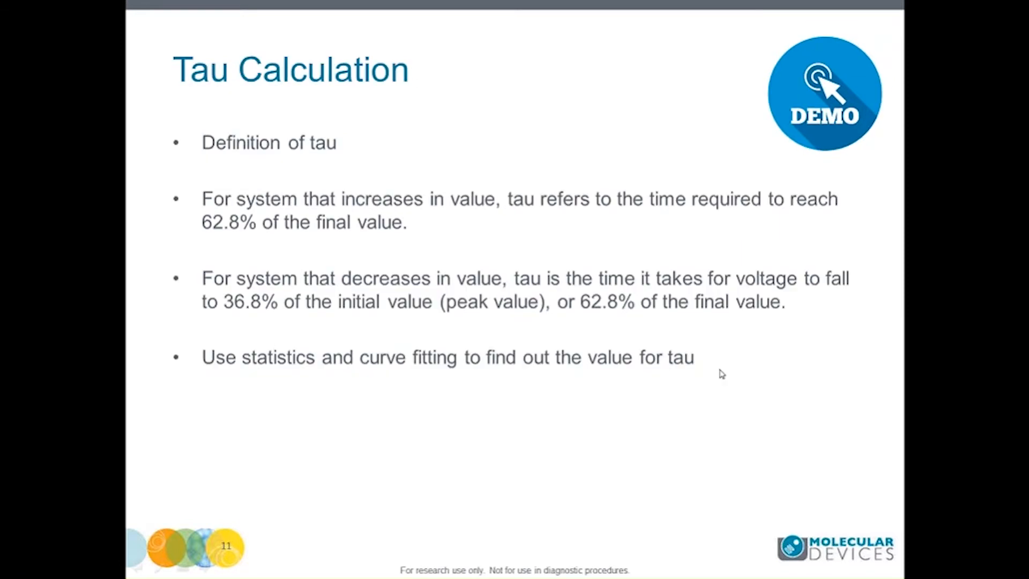
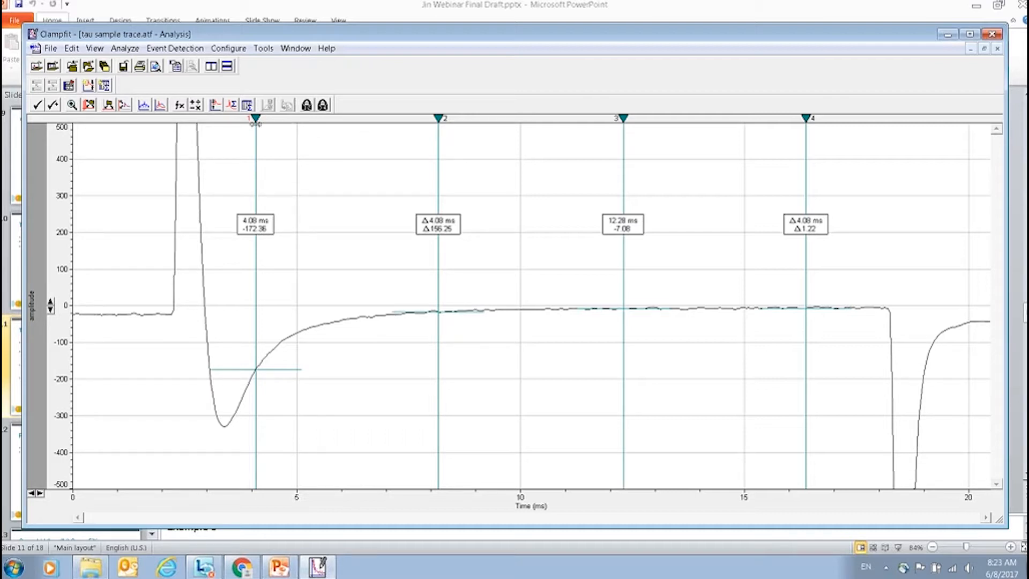
Step: In tau sample trace.atf, place cursors 1 and 2 on the baseline at about 0.5 and 1.7 ms, cursors 3 and 4 at about 2.9 and 10 ms
{"action": "left_click_drag", "start_coordinate": [255, 121], "coordinate": [97, 119]}
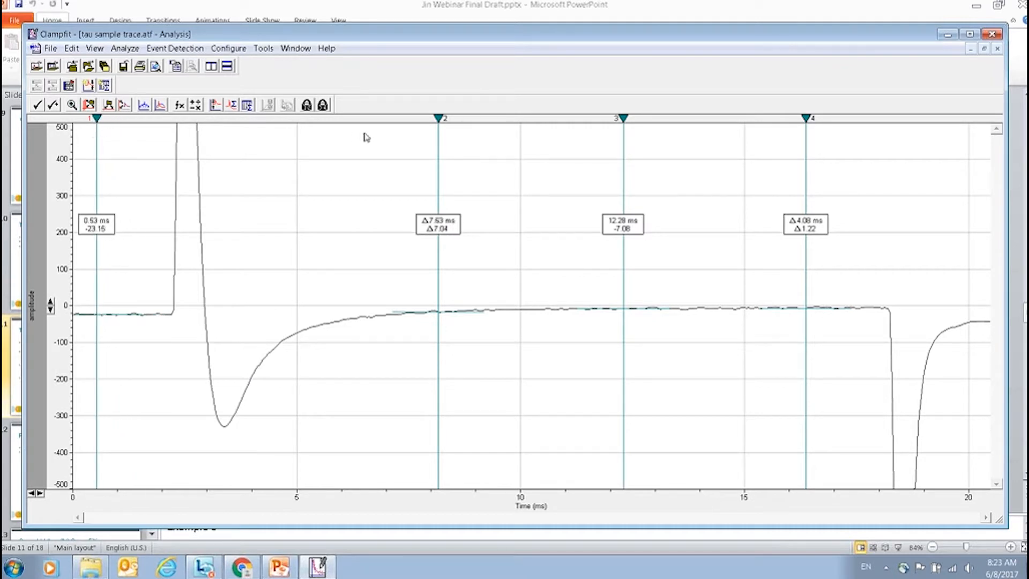
{"action": "left_click_drag", "start_coordinate": [440, 119], "coordinate": [151, 130]}
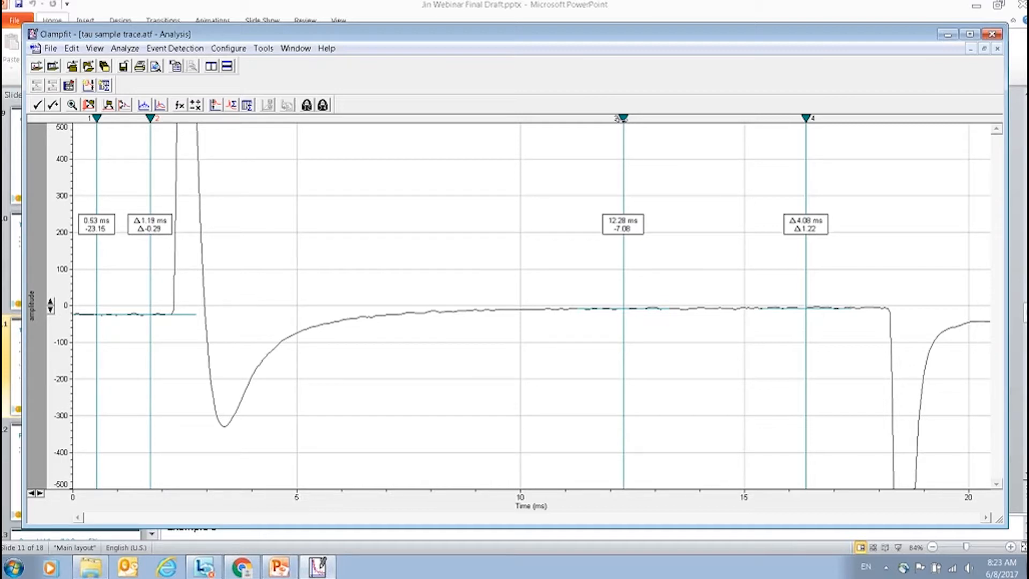
{"action": "left_click_drag", "start_coordinate": [621, 118], "coordinate": [200, 118]}
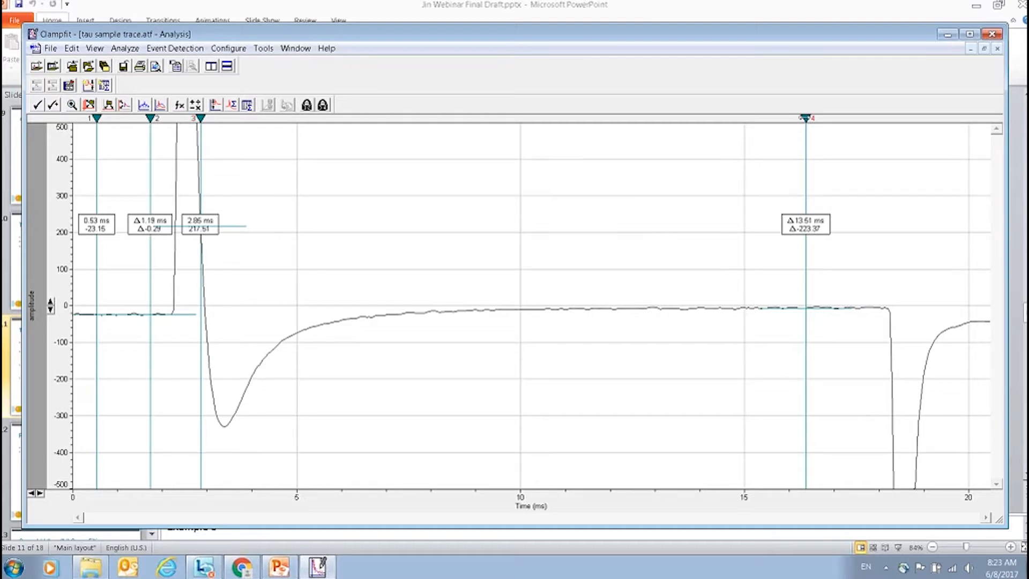
{"action": "left_click_drag", "start_coordinate": [805, 118], "coordinate": [520, 127]}
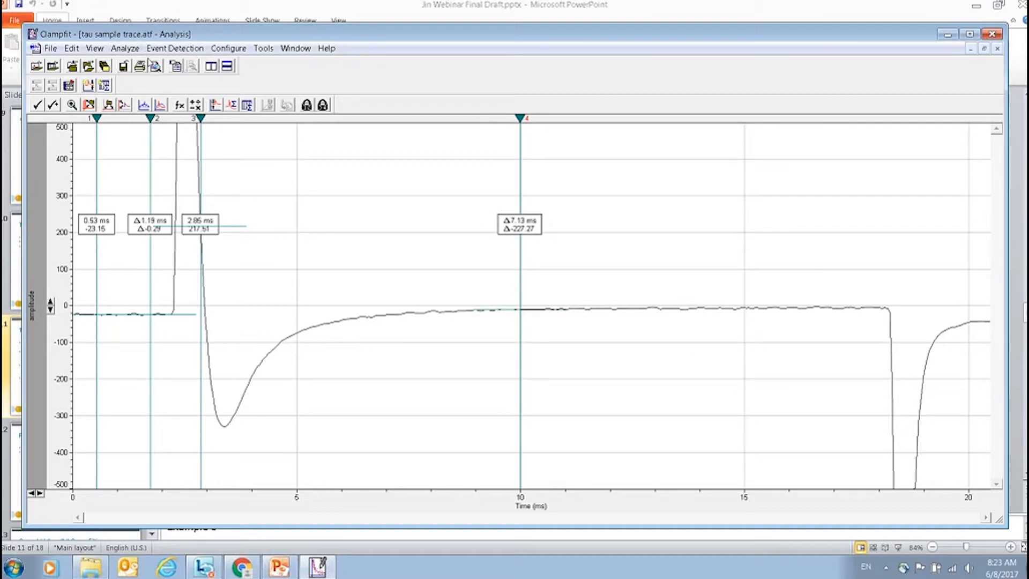
Step: Set up Statistics with negative-going peak polarity, a mean-level baseline from Cursors 1..2 and search region 1 at Cursors 3..4
{"action": "left_click", "coordinate": [126, 49]}
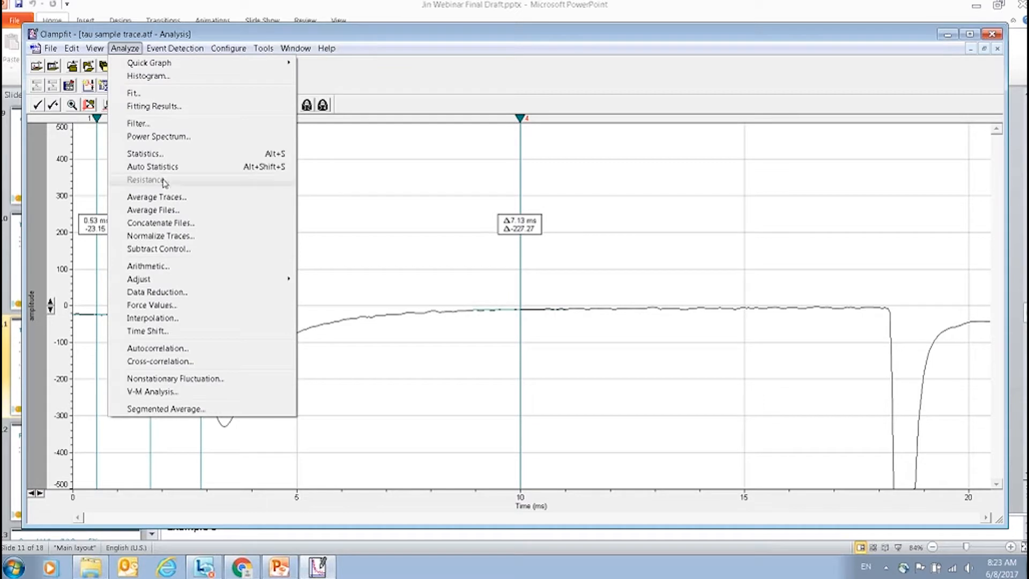
{"action": "left_click", "coordinate": [159, 157]}
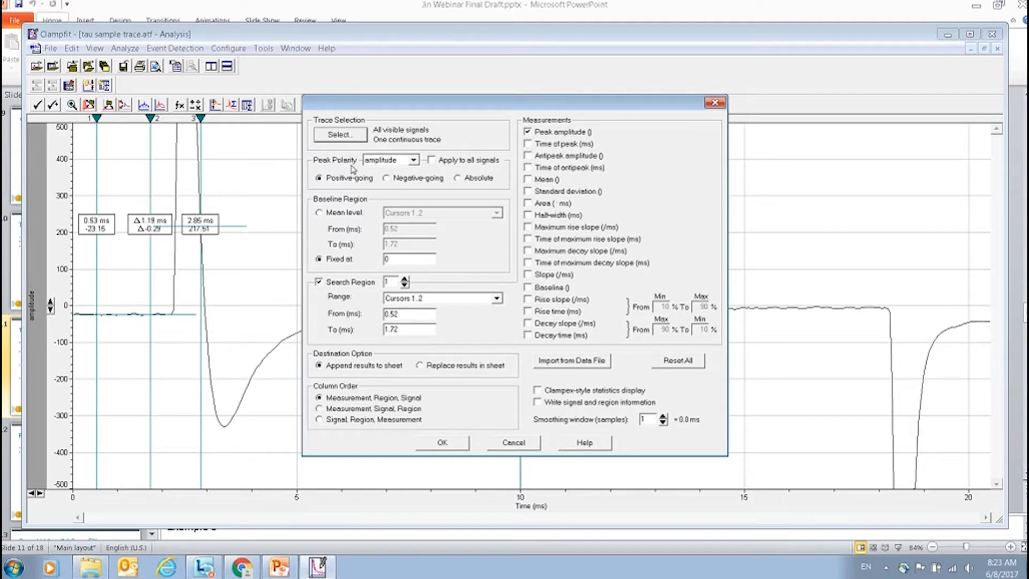
{"action": "left_click", "coordinate": [396, 184]}
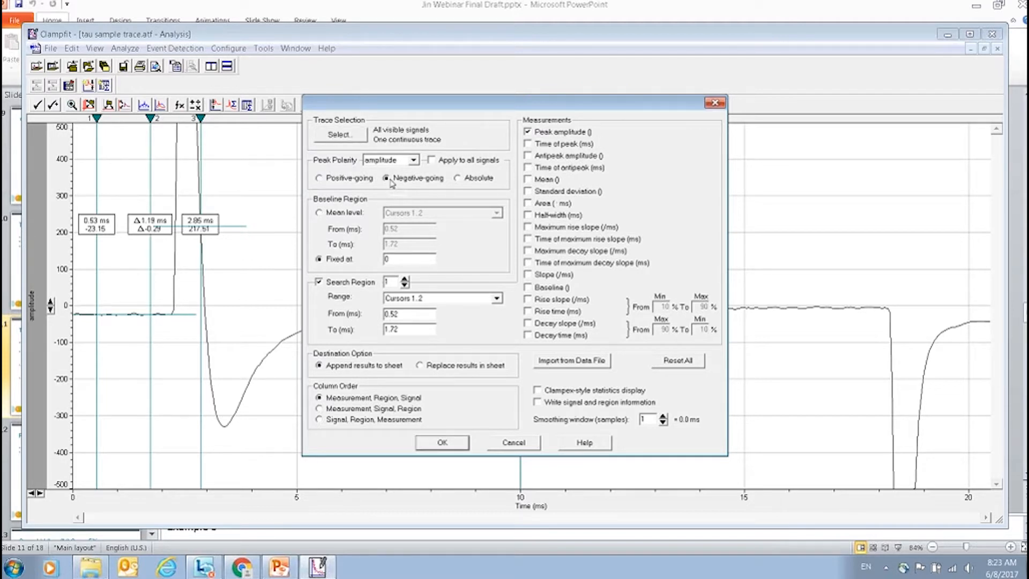
{"action": "left_click", "coordinate": [331, 214]}
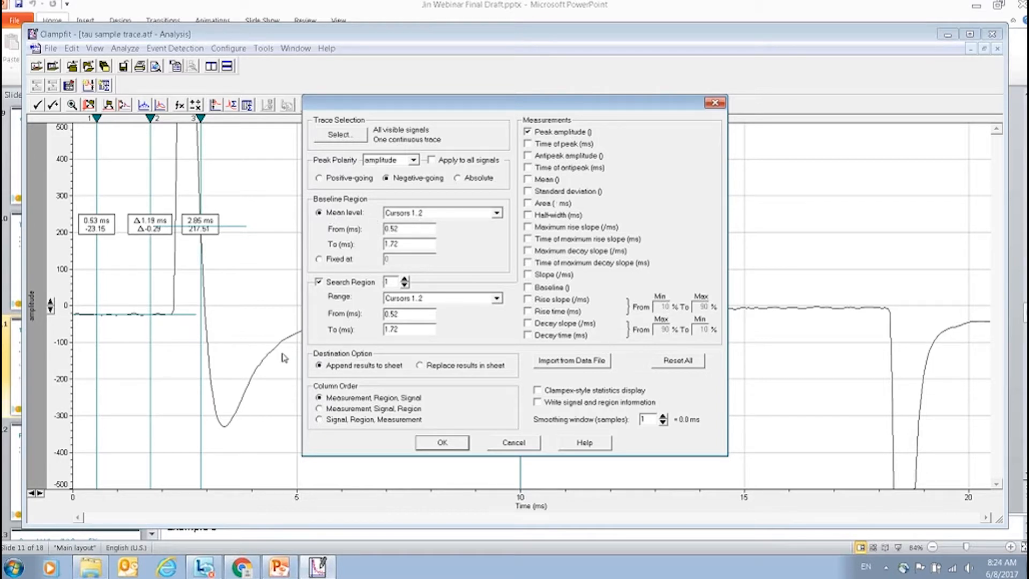
{"action": "left_click", "coordinate": [412, 302]}
{"action": "left_click", "coordinate": [395, 327]}
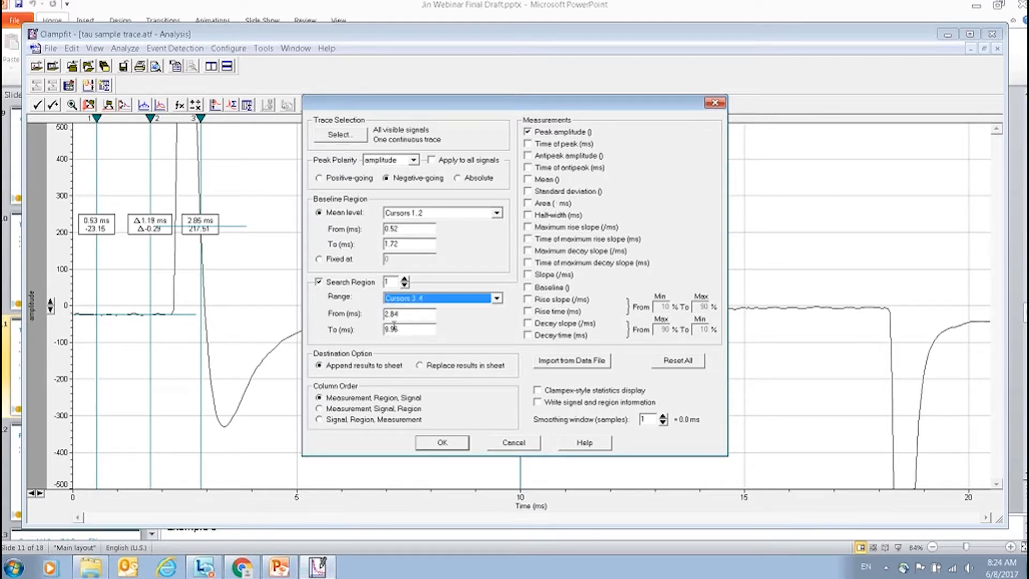
Step: Exclude peak amplitude from the measurements and include rise time and decay time
{"action": "left_click", "coordinate": [527, 132]}
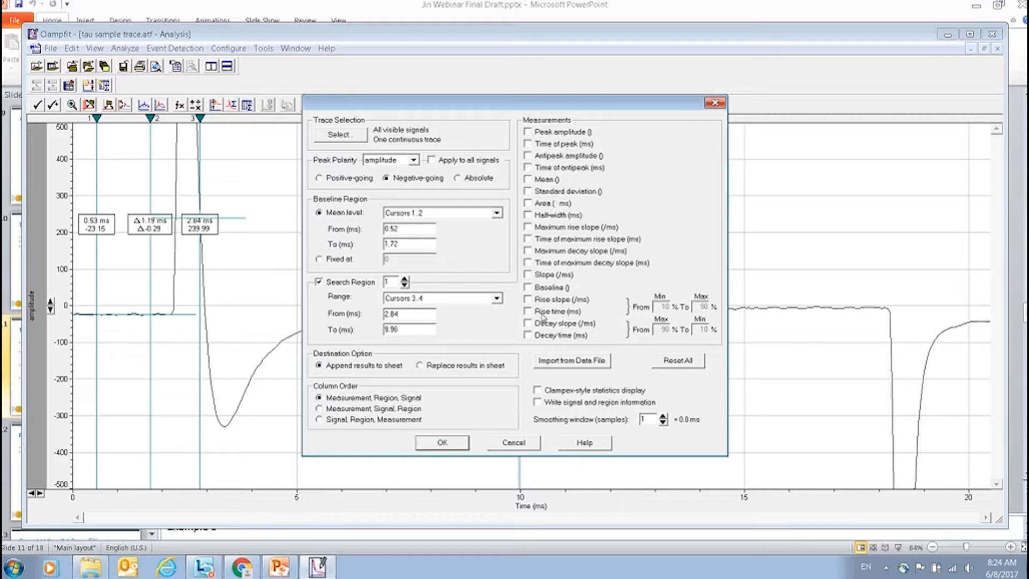
{"action": "left_click", "coordinate": [528, 311]}
{"action": "left_click", "coordinate": [528, 335]}
Step: Set the rise limits from 0 to 63% and the decay limits from 100 to 37%, and run the statistics
{"action": "double_click", "coordinate": [663, 308]}
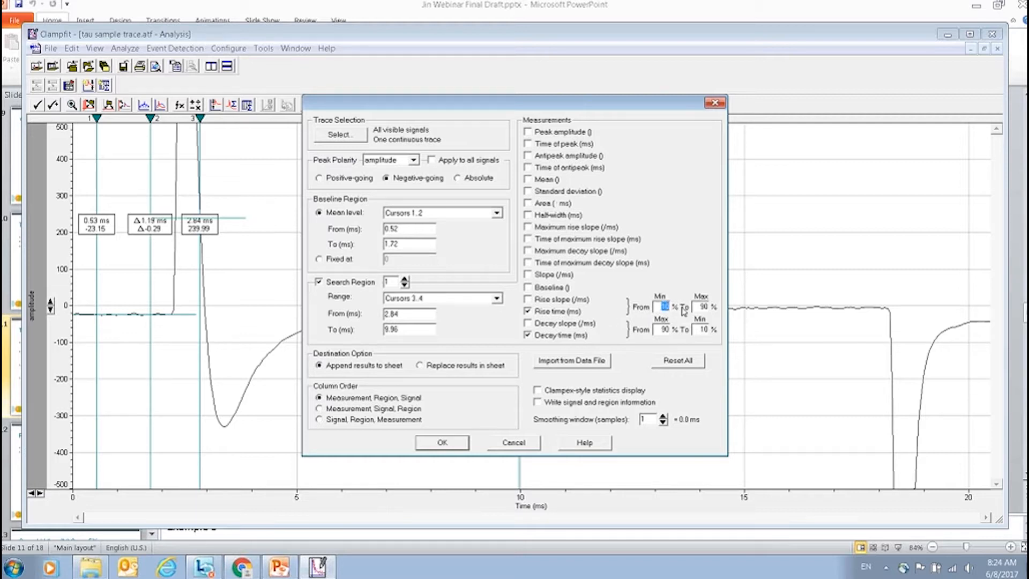
{"action": "type", "text": "0"}
{"action": "double_click", "coordinate": [704, 306]}
{"action": "type", "text": "63"}
{"action": "double_click", "coordinate": [665, 329]}
{"action": "type", "text": "100"}
{"action": "double_click", "coordinate": [703, 329]}
{"action": "type", "text": "37"}
{"action": "left_click", "coordinate": [465, 447]}
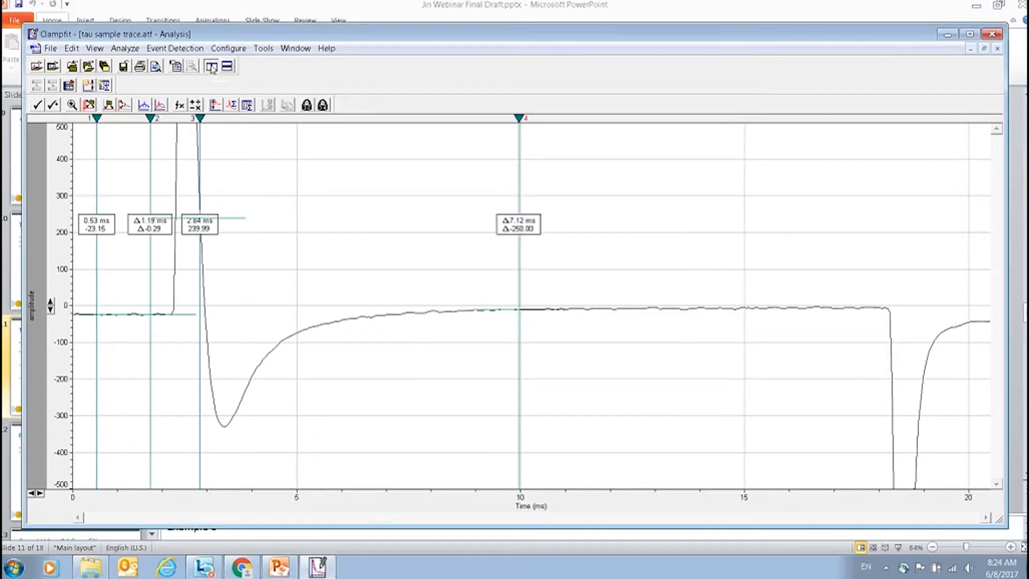
Step: Show the statistics results beside the trace and widen the rise time and decay time columns to read them
{"action": "left_click", "coordinate": [211, 66]}
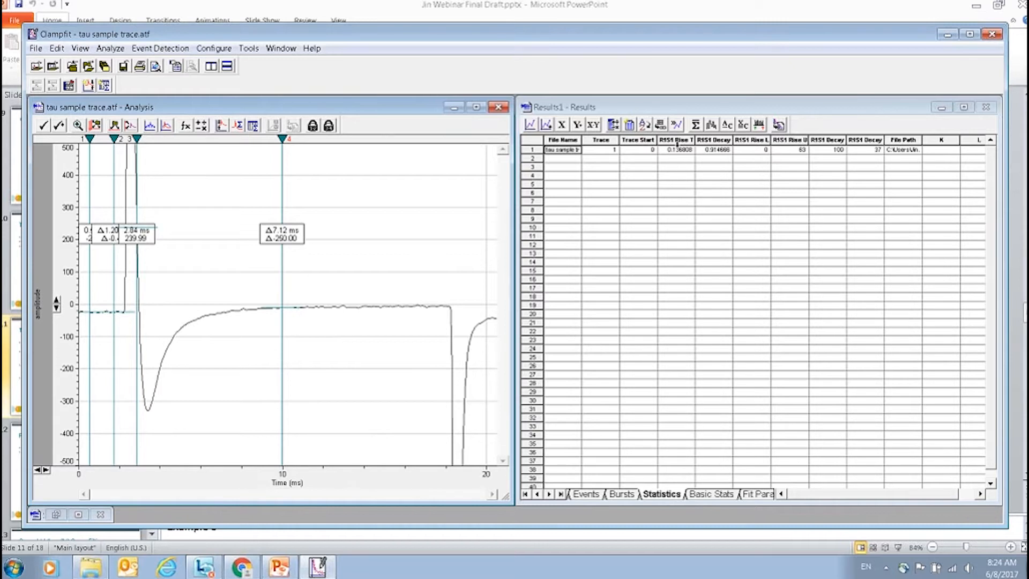
{"action": "left_click_drag", "start_coordinate": [695, 140], "coordinate": [801, 141]}
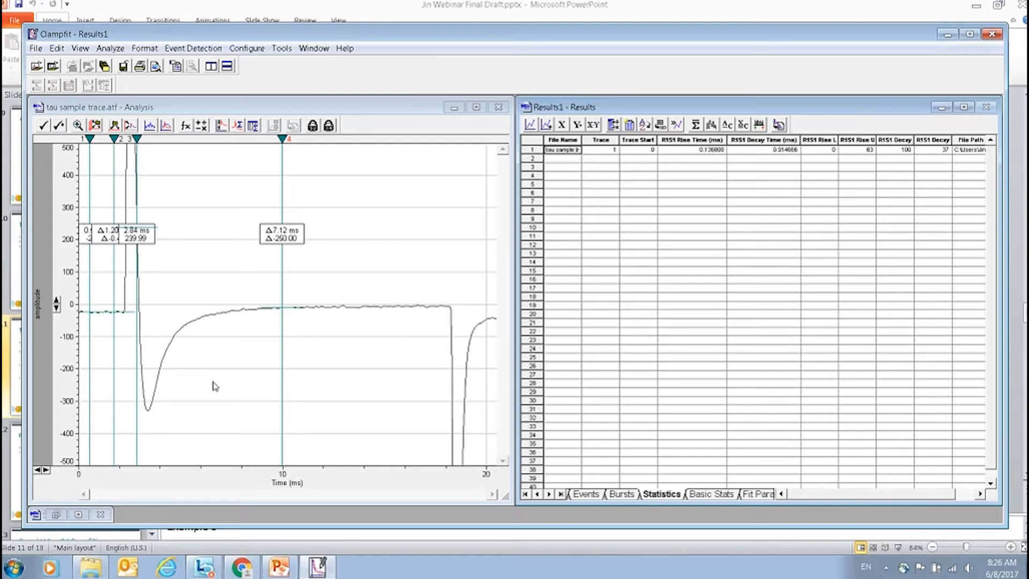
Step: Move cursors 3 and 4 to about 13.5 and 14.4 ms, cursor 2 to the negative peak and cursor 1 to about 2.96 ms
{"action": "double_click", "coordinate": [237, 109]}
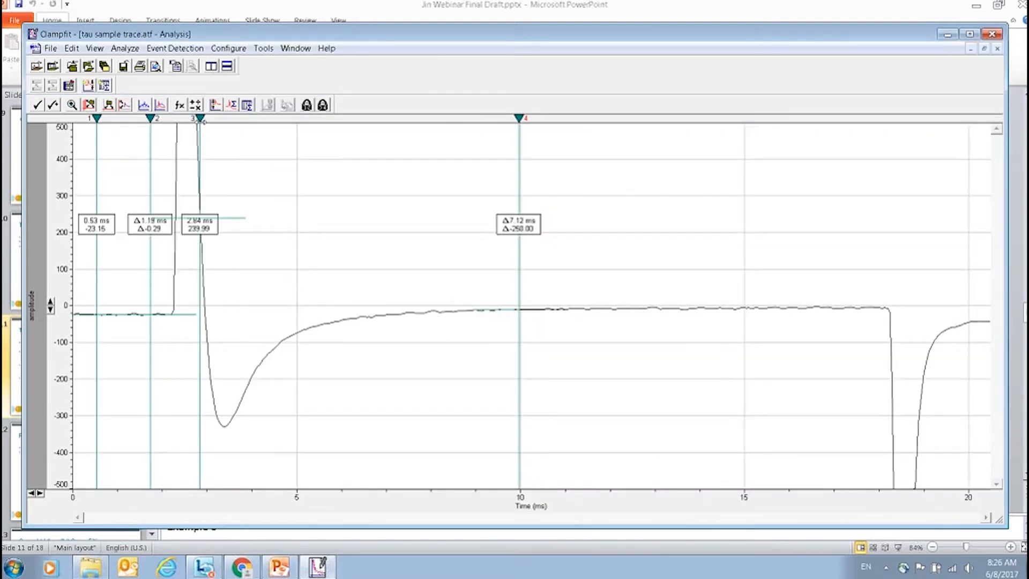
{"action": "left_click_drag", "start_coordinate": [197, 119], "coordinate": [677, 118]}
{"action": "left_click_drag", "start_coordinate": [516, 118], "coordinate": [716, 134]}
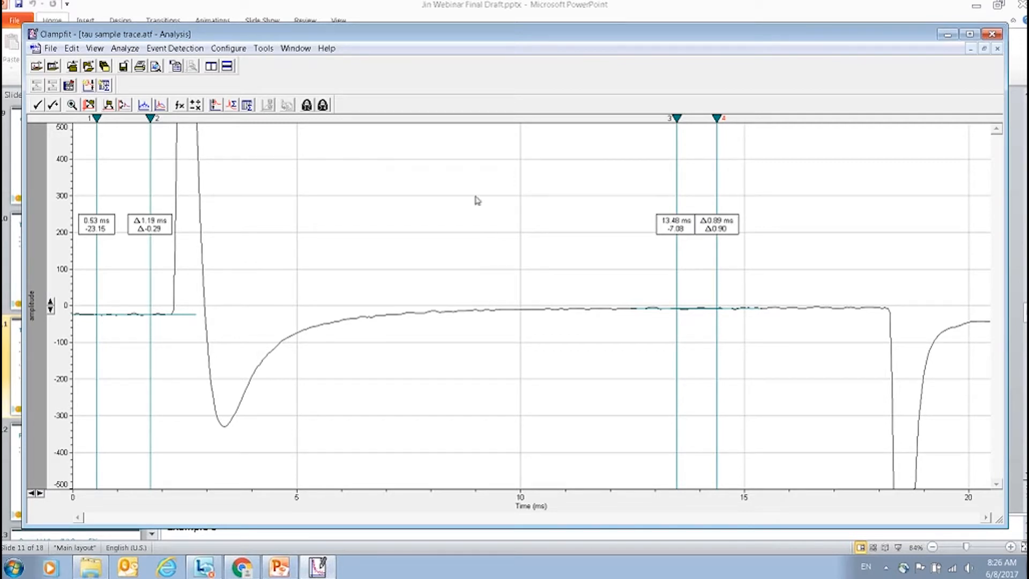
{"action": "left_click_drag", "start_coordinate": [152, 119], "coordinate": [224, 118]}
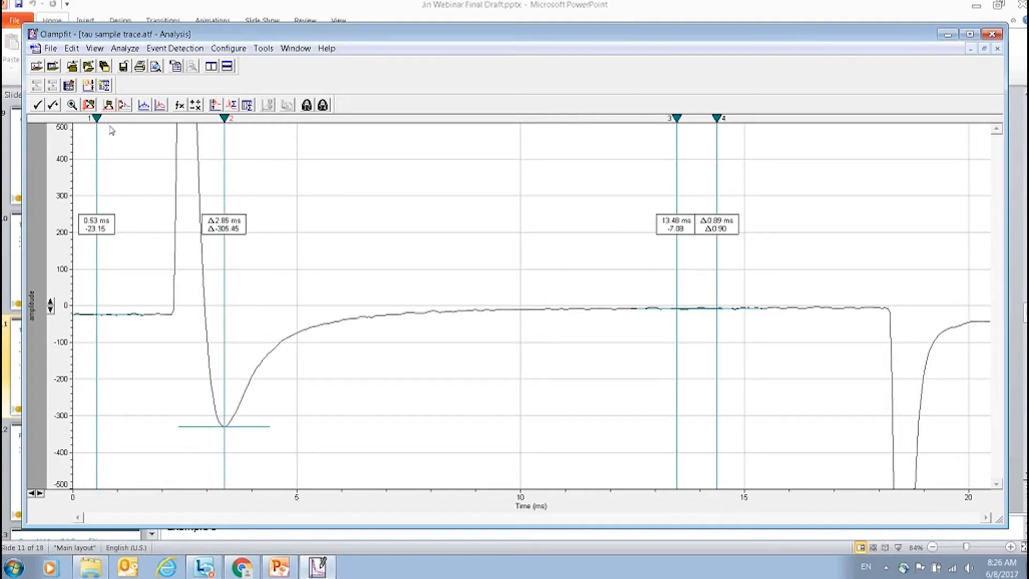
{"action": "left_click_drag", "start_coordinate": [96, 125], "coordinate": [205, 131]}
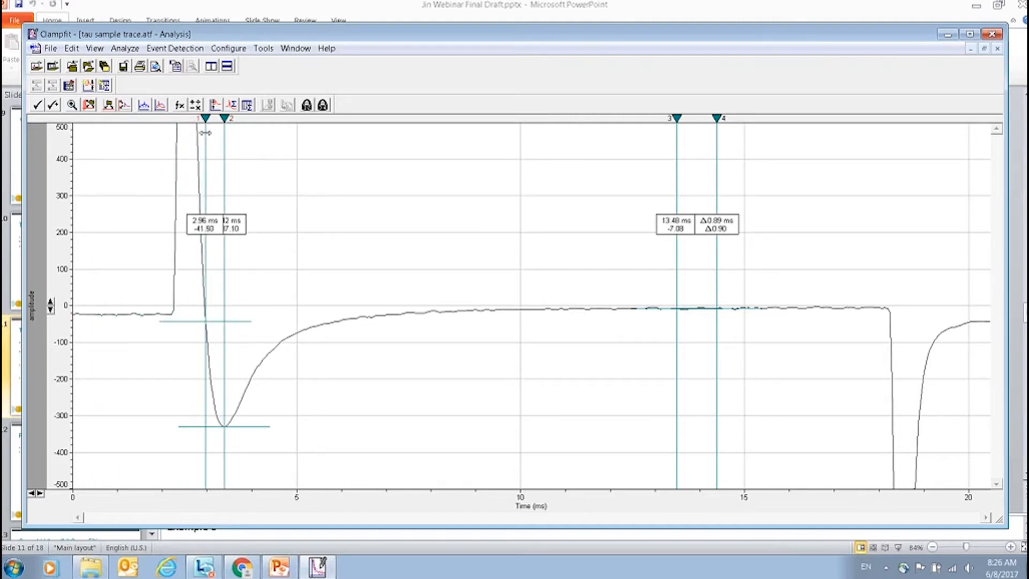
Step: Fine-tune cursor 1 to the baseline crossing at about 2.95 ms and cursor 2 to just before the negative peak
{"action": "left_click", "coordinate": [41, 493]}
{"action": "key", "text": "Left"}
{"action": "key", "text": "Left"}
{"action": "key", "text": "Left"}
{"action": "key", "text": "Left"}
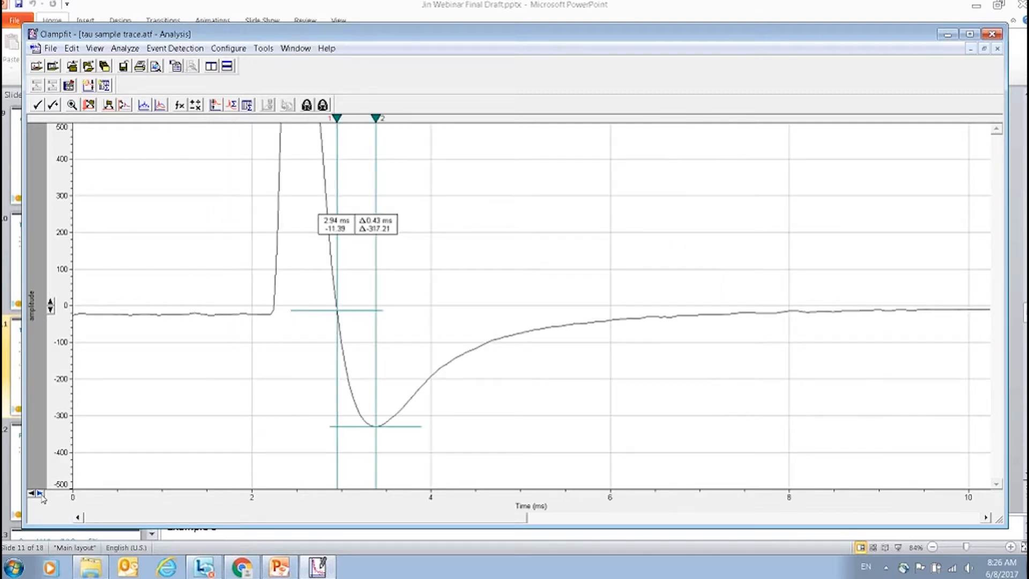
{"action": "key", "text": "Right"}
{"action": "key", "text": "Right"}
{"action": "key", "text": "Right"}
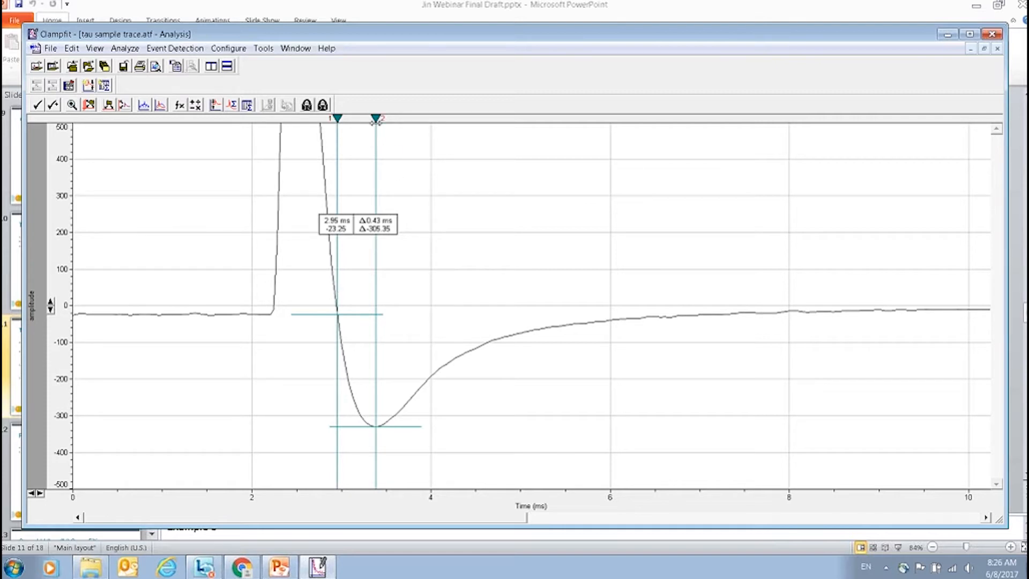
{"action": "left_click_drag", "start_coordinate": [375, 119], "coordinate": [374, 119]}
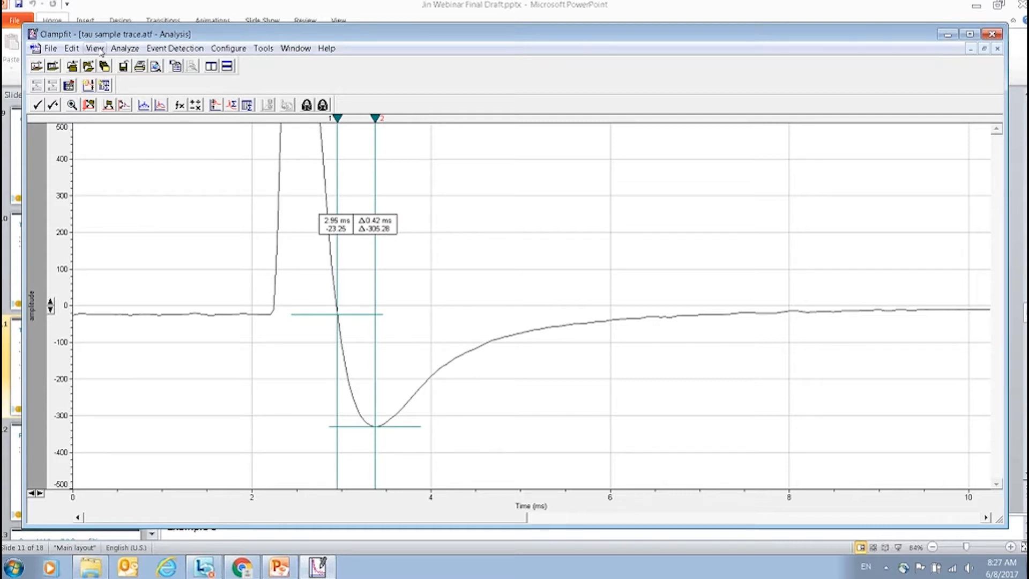
Step: Fit a standard exponential between cursors 1 and 2 with automatic model comparison enabled
{"action": "left_click", "coordinate": [129, 50]}
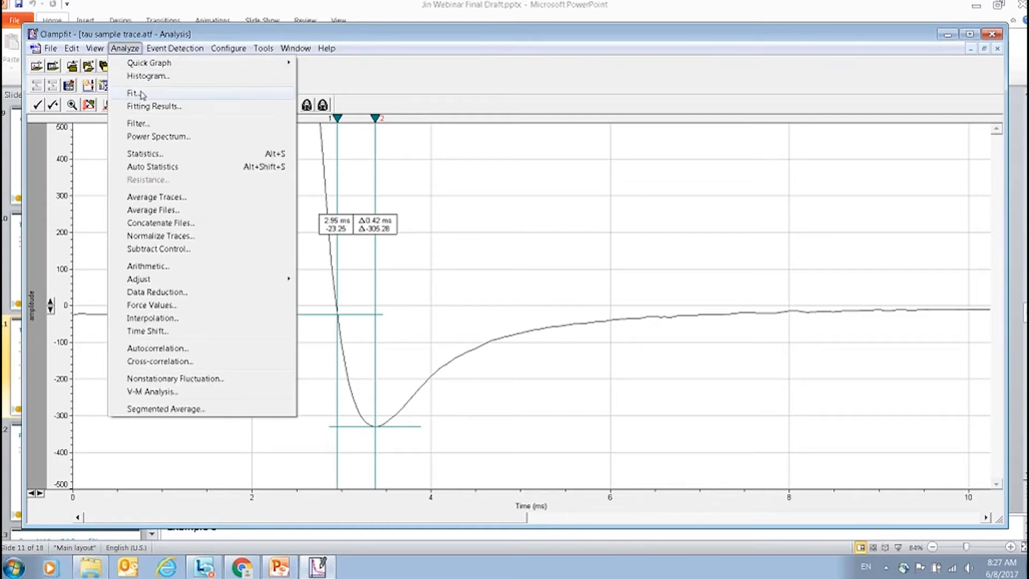
{"action": "left_click", "coordinate": [145, 96]}
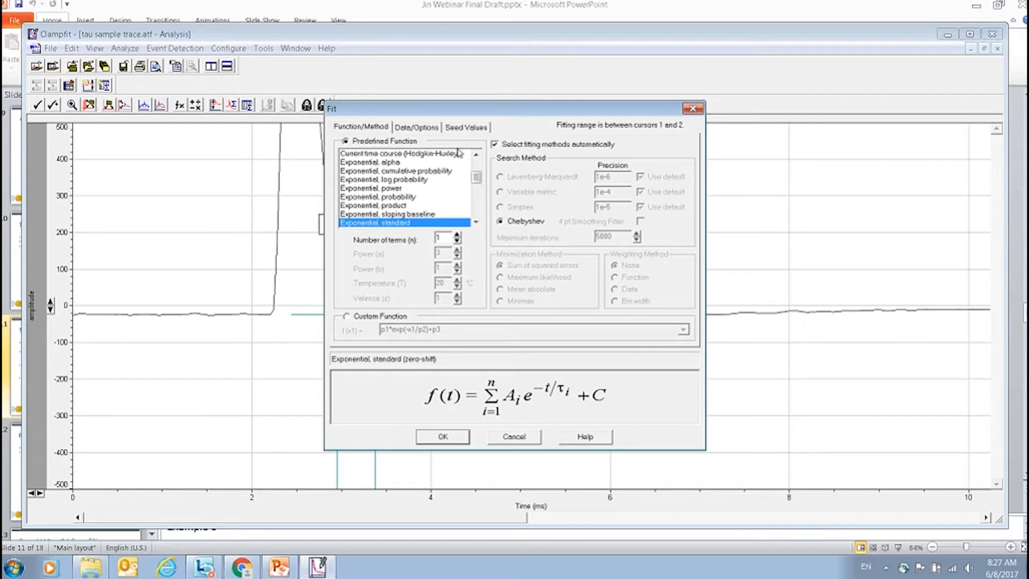
{"action": "left_click", "coordinate": [423, 129]}
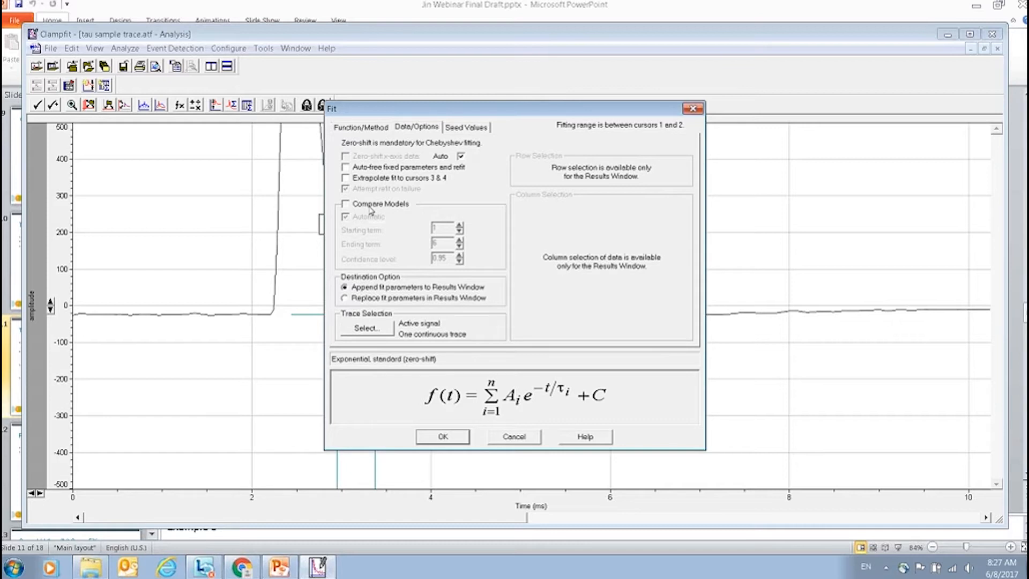
{"action": "left_click", "coordinate": [371, 211]}
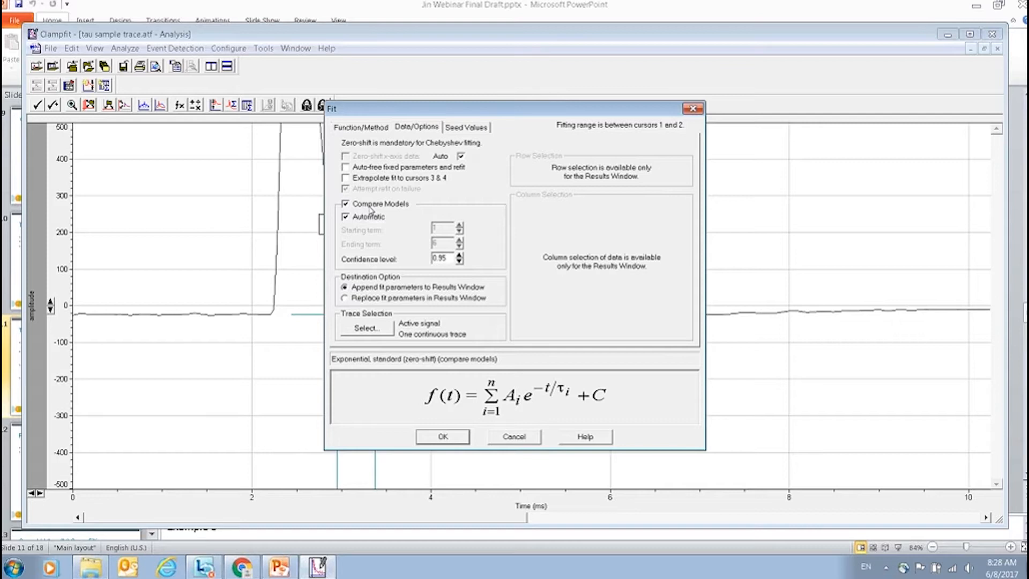
{"action": "left_click", "coordinate": [444, 436]}
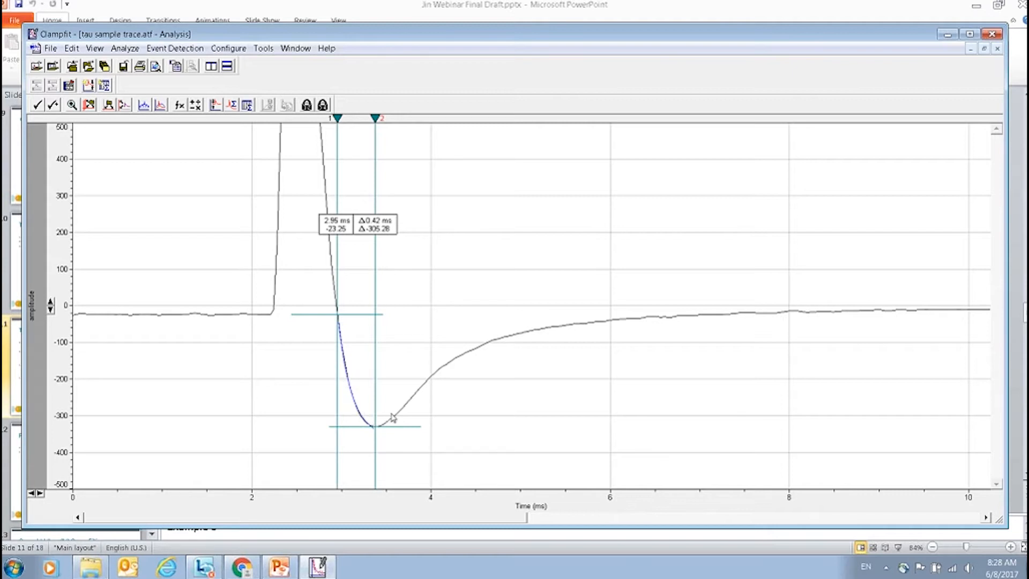
Step: Review the Fit Params sheet beside the trace and the parameters and statistics in Fitting Results
{"action": "left_click", "coordinate": [211, 66]}
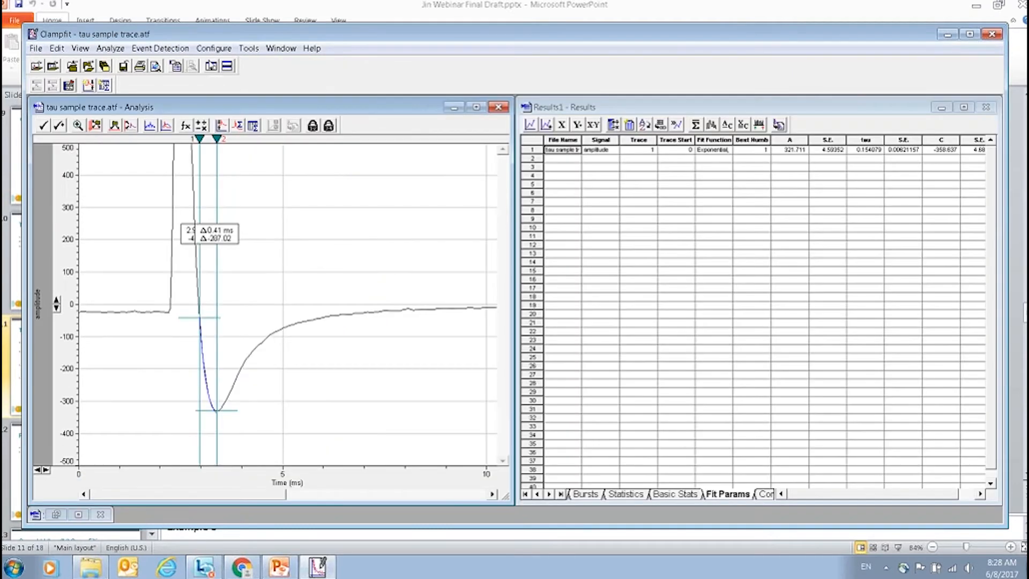
{"action": "left_click", "coordinate": [110, 48]}
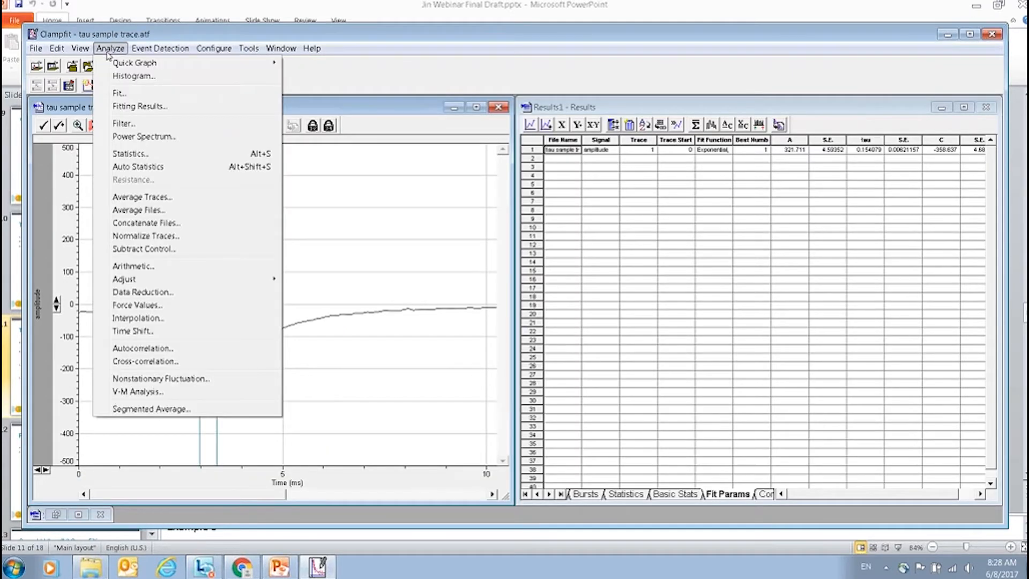
{"action": "left_click", "coordinate": [121, 108]}
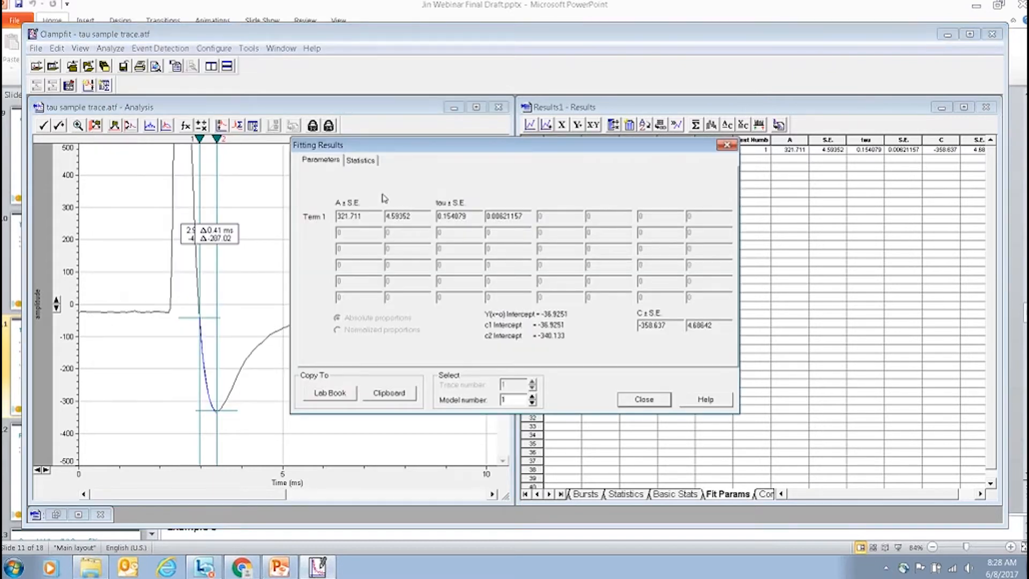
{"action": "left_click", "coordinate": [348, 160]}
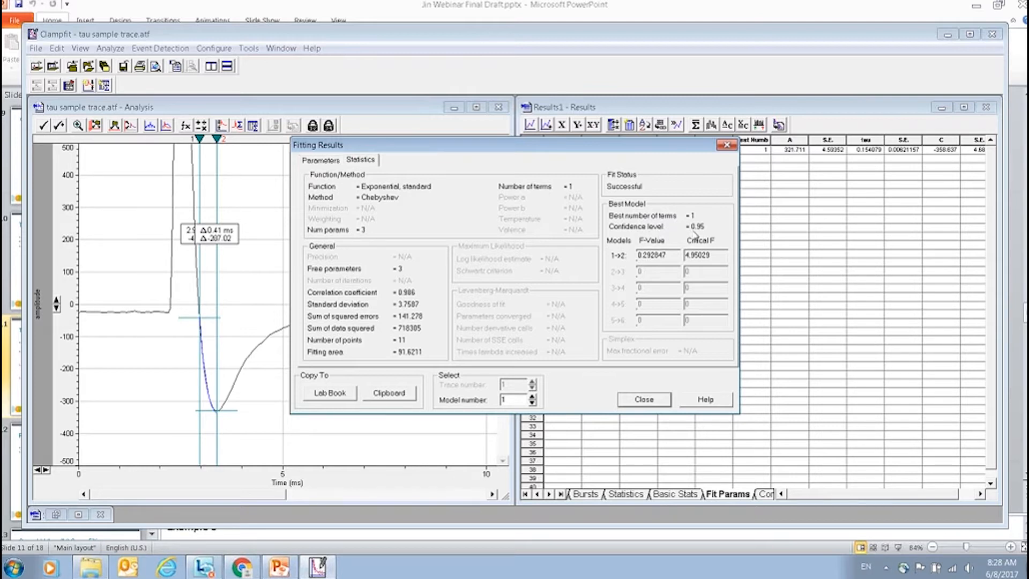
{"action": "left_click", "coordinate": [331, 161]}
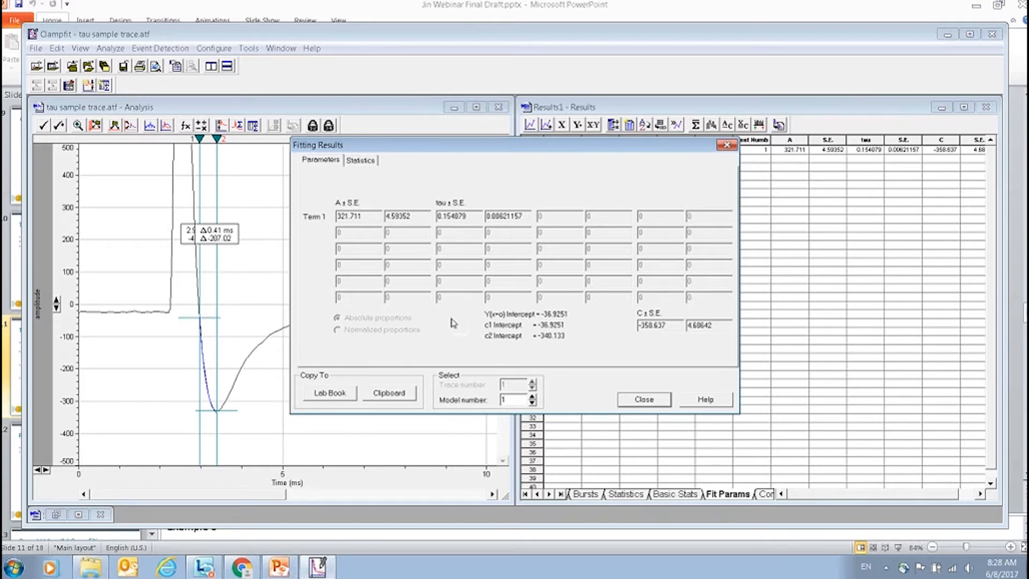
{"action": "left_click", "coordinate": [643, 401]}
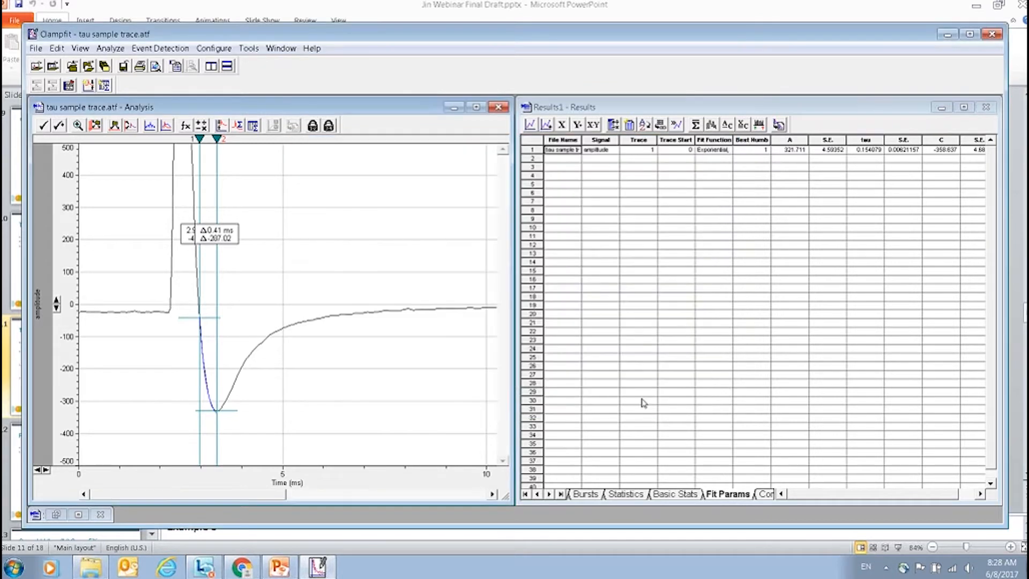
Step: Bracket the decay phase with cursor 1 at the negative peak, about 3.36 ms, and cursor 2 at about 10 ms
{"action": "double_click", "coordinate": [254, 110]}
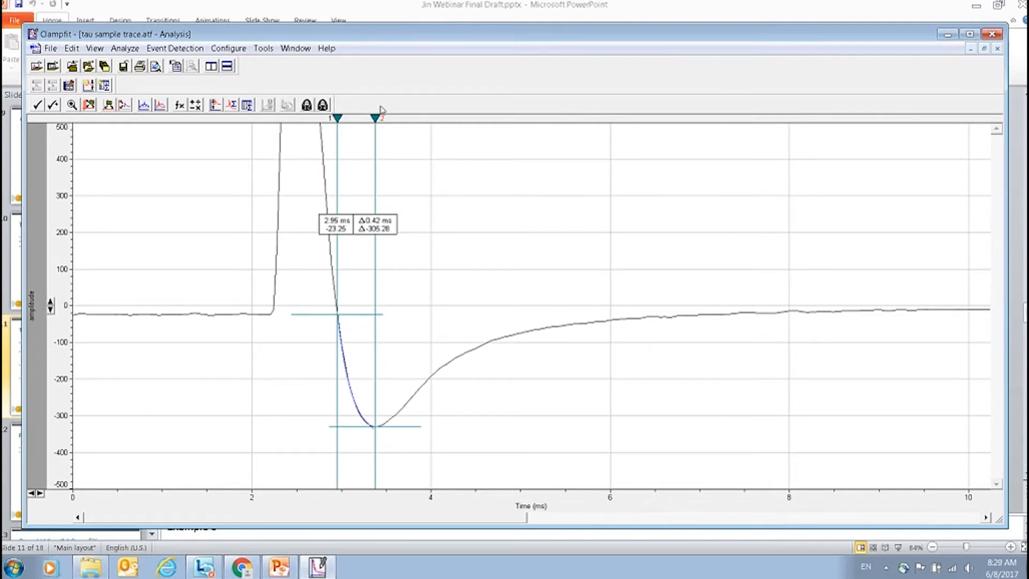
{"action": "left_click_drag", "start_coordinate": [376, 118], "coordinate": [761, 118]}
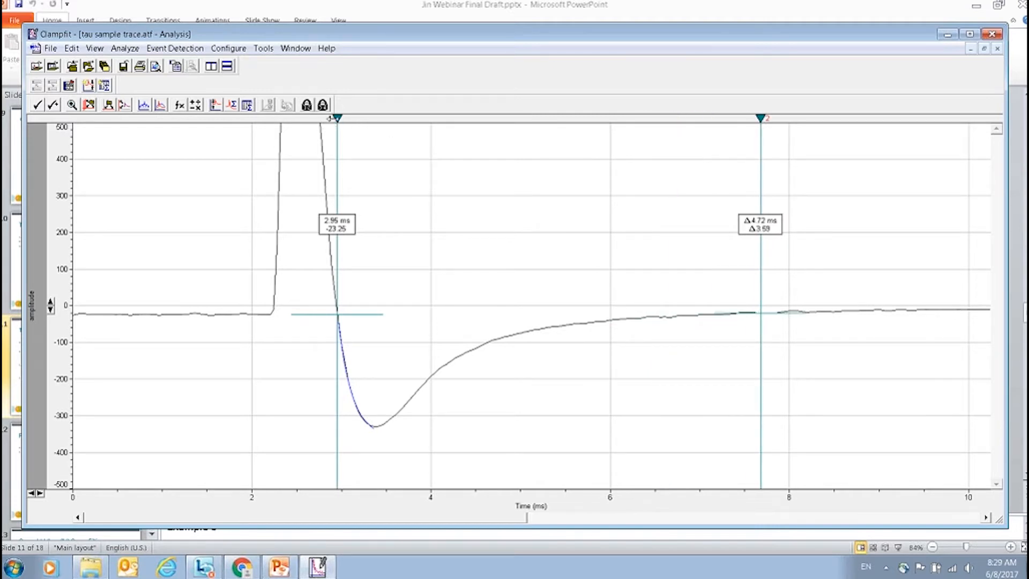
{"action": "left_click_drag", "start_coordinate": [337, 118], "coordinate": [373, 118]}
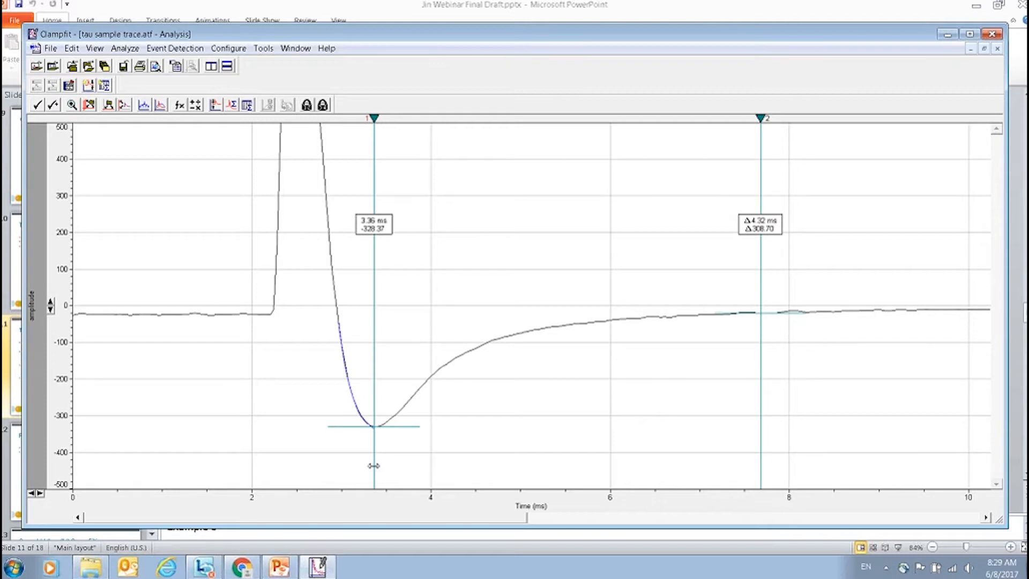
{"action": "left_click", "coordinate": [31, 493]}
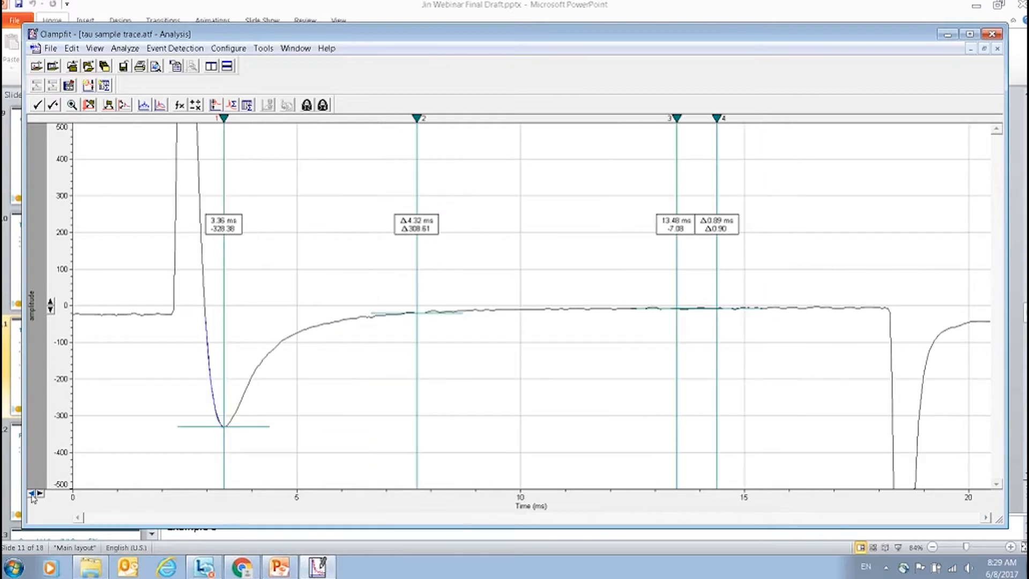
{"action": "left_click_drag", "start_coordinate": [417, 131], "coordinate": [523, 138]}
{"action": "left_click_drag", "start_coordinate": [522, 139], "coordinate": [520, 142]}
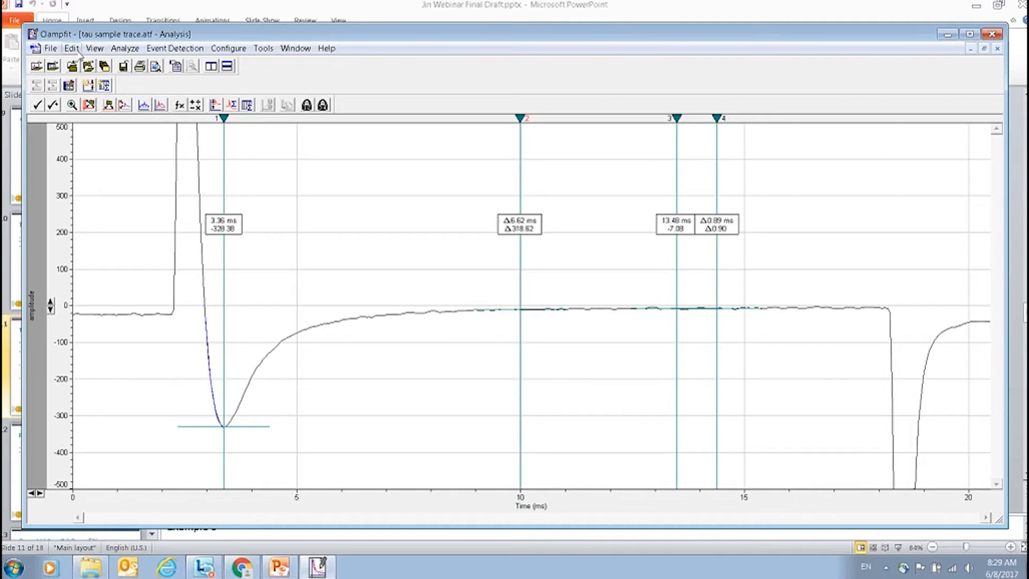
Step: Fit the decay phase with the standard exponential and model comparison, allowing the incompatible fit parameters sheet to be cleared
{"action": "left_click", "coordinate": [123, 52]}
{"action": "left_click", "coordinate": [133, 92]}
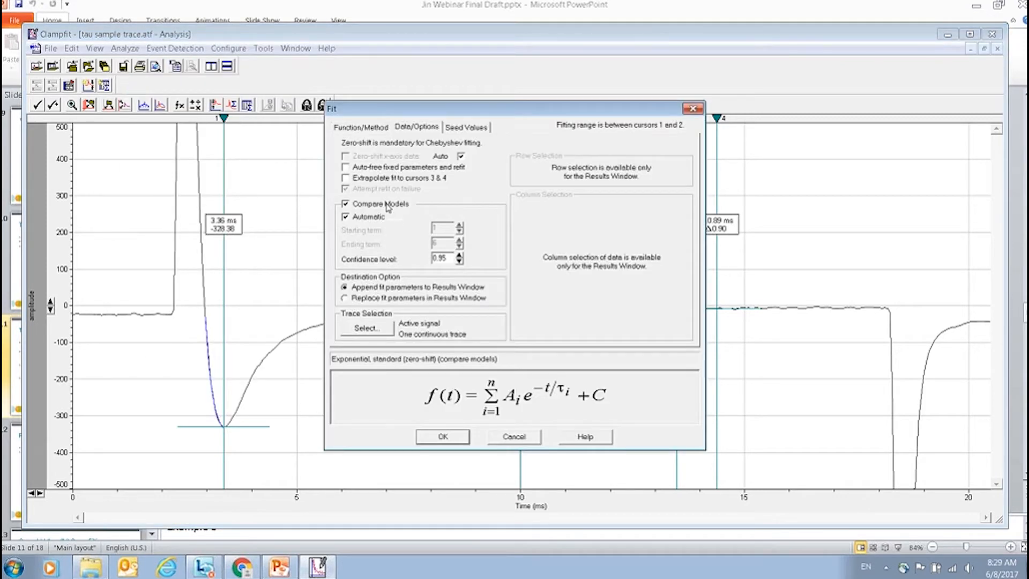
{"action": "left_click", "coordinate": [365, 129]}
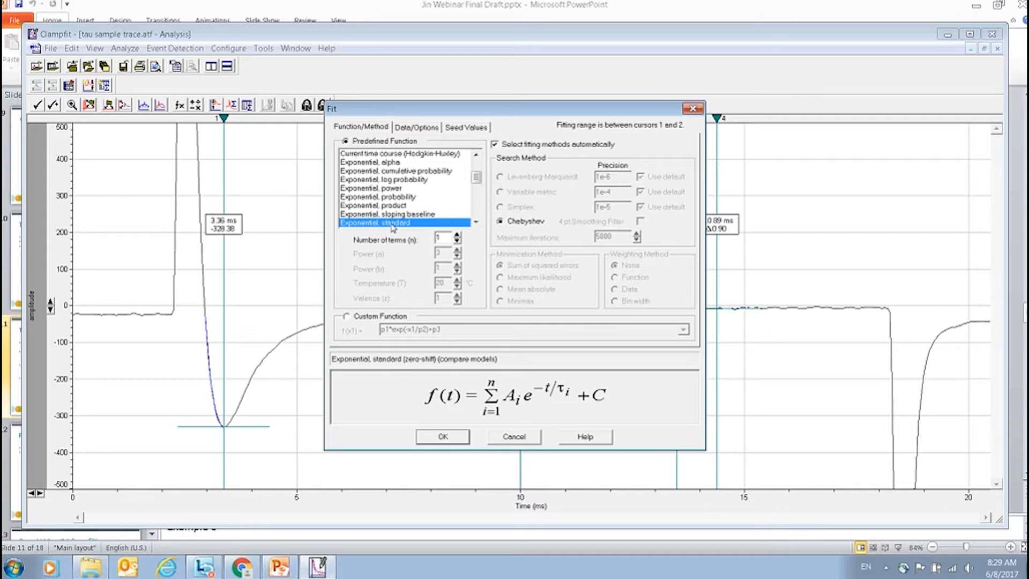
{"action": "left_click", "coordinate": [441, 437]}
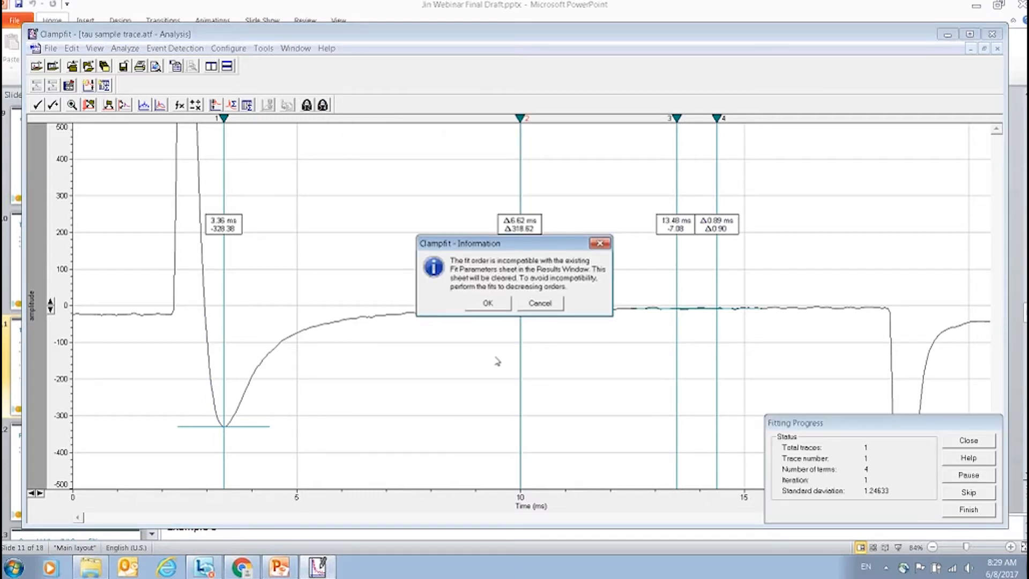
{"action": "left_click", "coordinate": [552, 305]}
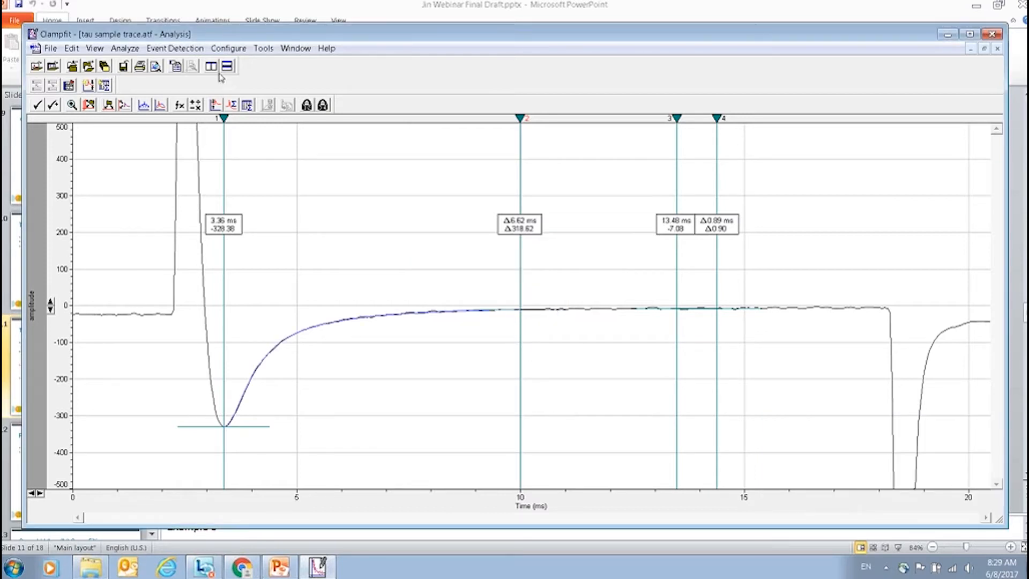
Step: Shift cursor 1 to about 3.39 ms and cursor 2 to about 10.1 ms, refit the decay and show the results beside the trace
{"action": "left_click_drag", "start_coordinate": [521, 118], "coordinate": [523, 121]}
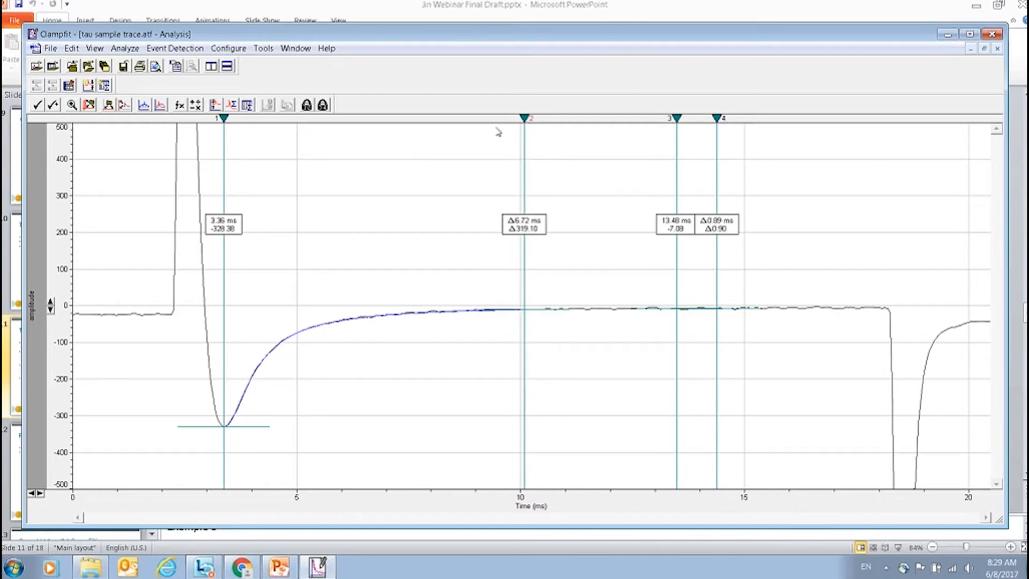
{"action": "left_click_drag", "start_coordinate": [224, 120], "coordinate": [226, 121]}
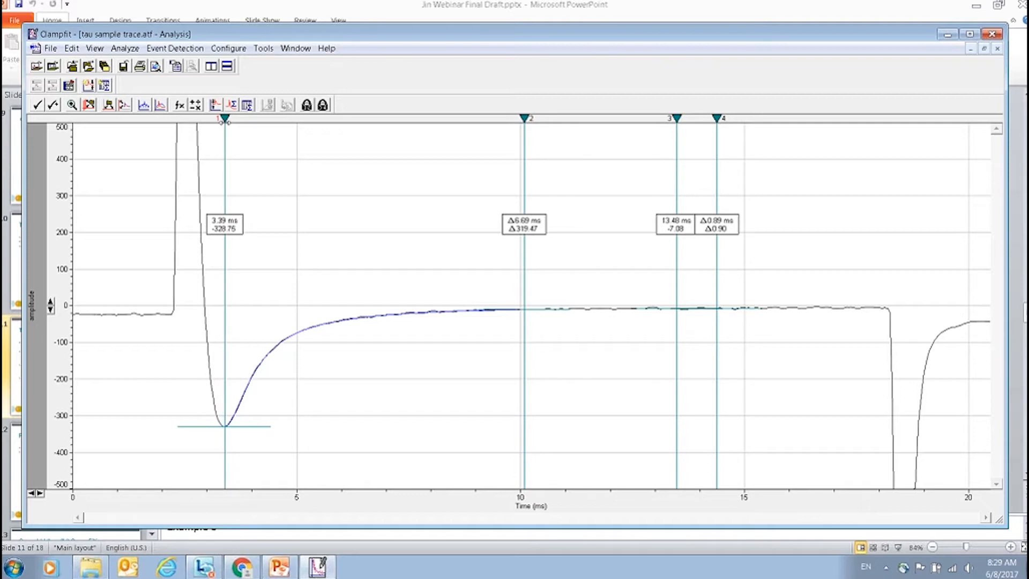
{"action": "left_click", "coordinate": [125, 48]}
{"action": "left_click", "coordinate": [132, 93]}
{"action": "left_click", "coordinate": [444, 437]}
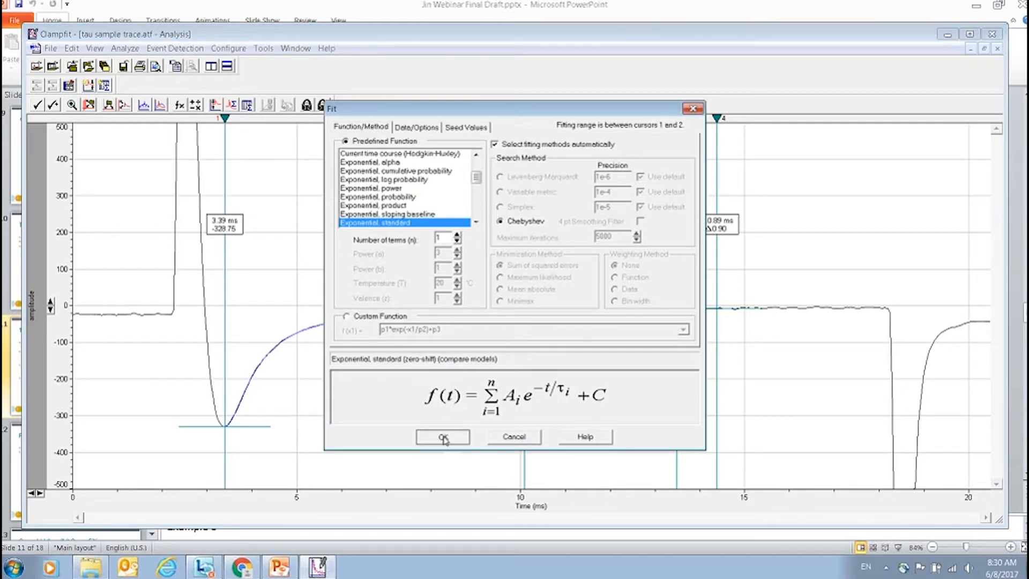
{"action": "left_click", "coordinate": [211, 65]}
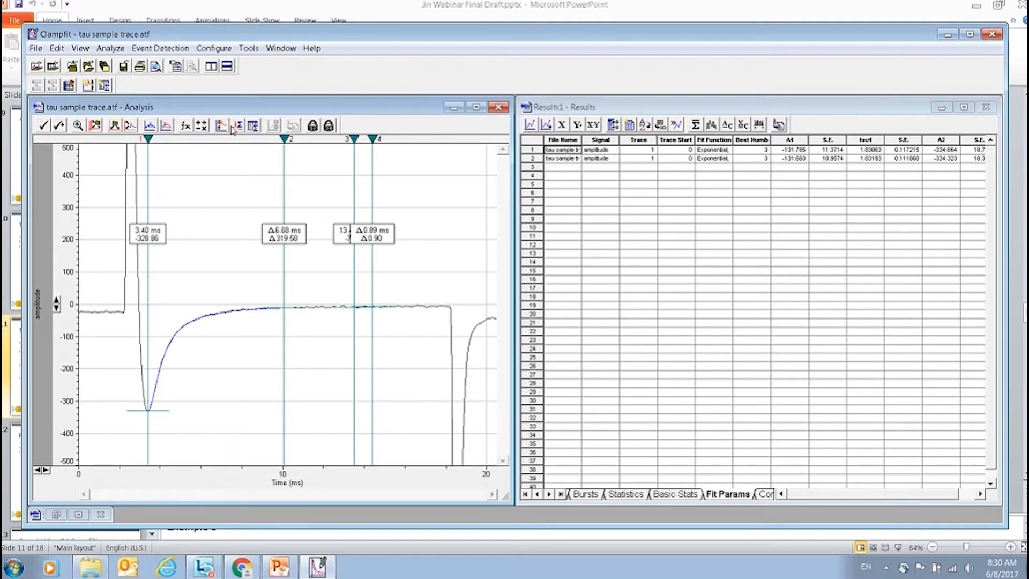
Step: Move cursor 1 to about 3.36 ms and cursor 2 to about 10 ms, refit the standard exponential, and show the results beside the trace
{"action": "double_click", "coordinate": [304, 109]}
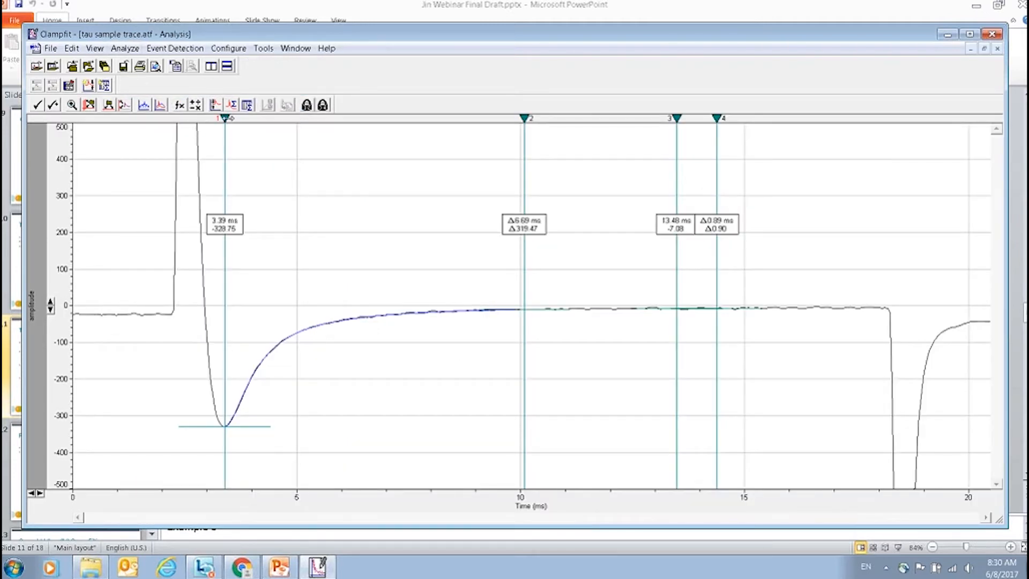
{"action": "left_click_drag", "start_coordinate": [225, 118], "coordinate": [224, 118]}
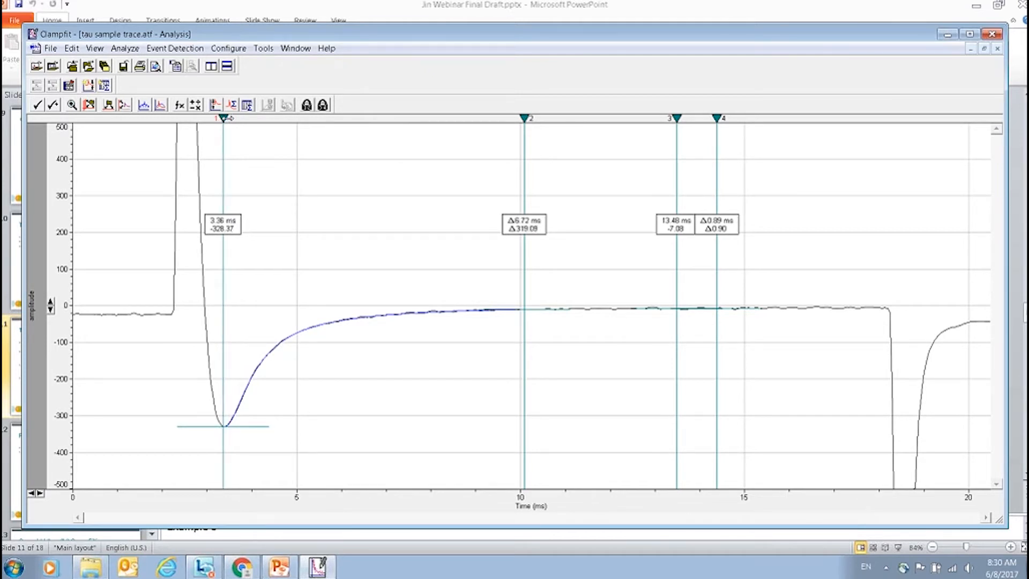
{"action": "left_click_drag", "start_coordinate": [525, 118], "coordinate": [520, 118]}
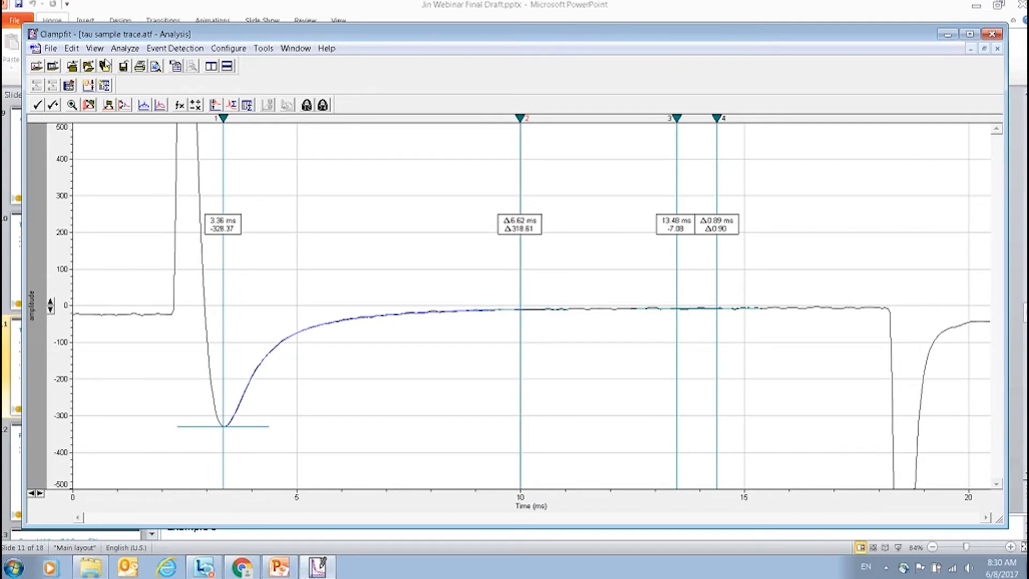
{"action": "left_click", "coordinate": [125, 48]}
{"action": "left_click", "coordinate": [134, 92]}
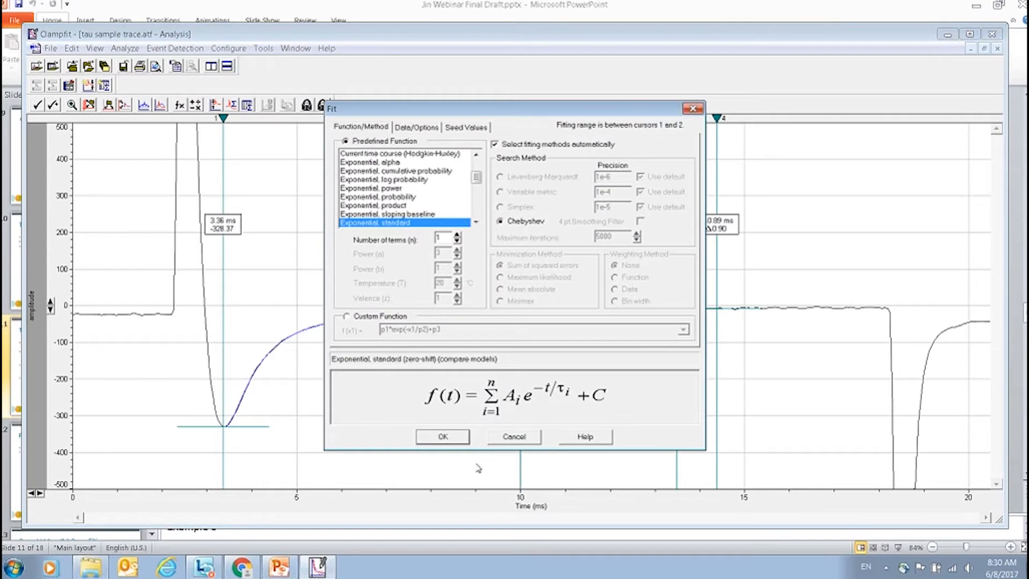
{"action": "left_click", "coordinate": [442, 437]}
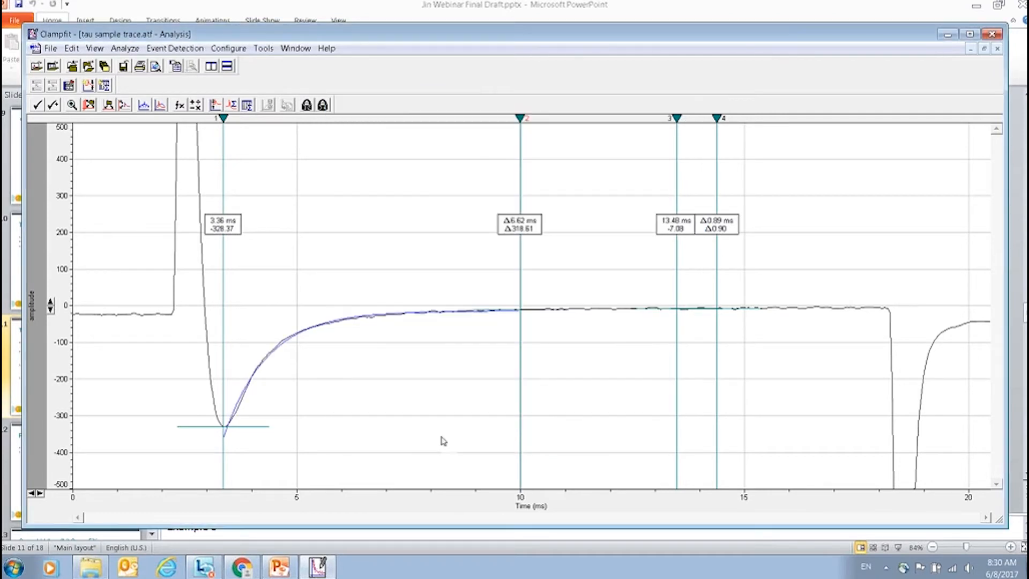
{"action": "left_click", "coordinate": [212, 67]}
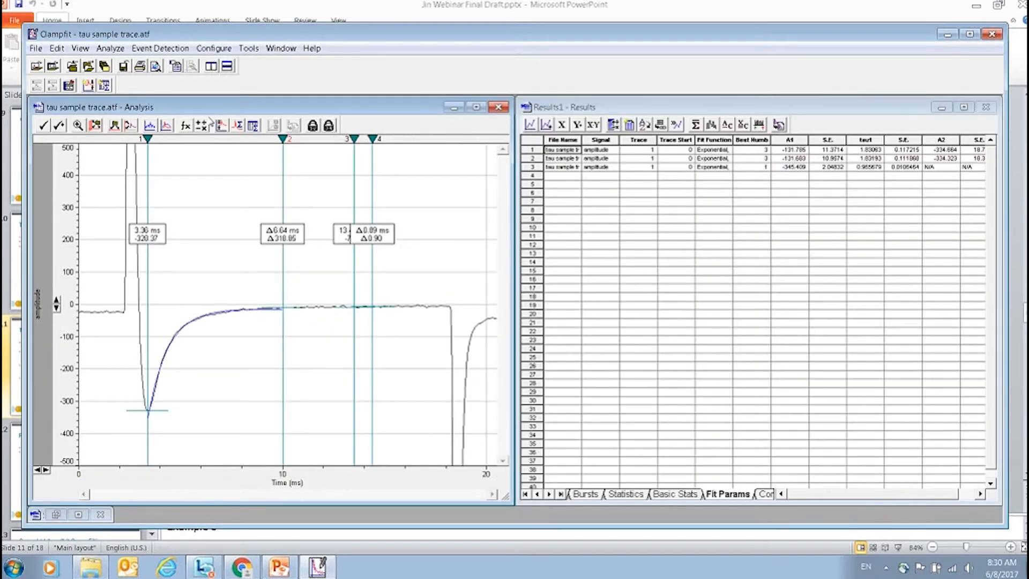
Step: Review the tau parameters and the best-model statistics of the latest decay fit in Fitting Results
{"action": "left_click", "coordinate": [122, 50]}
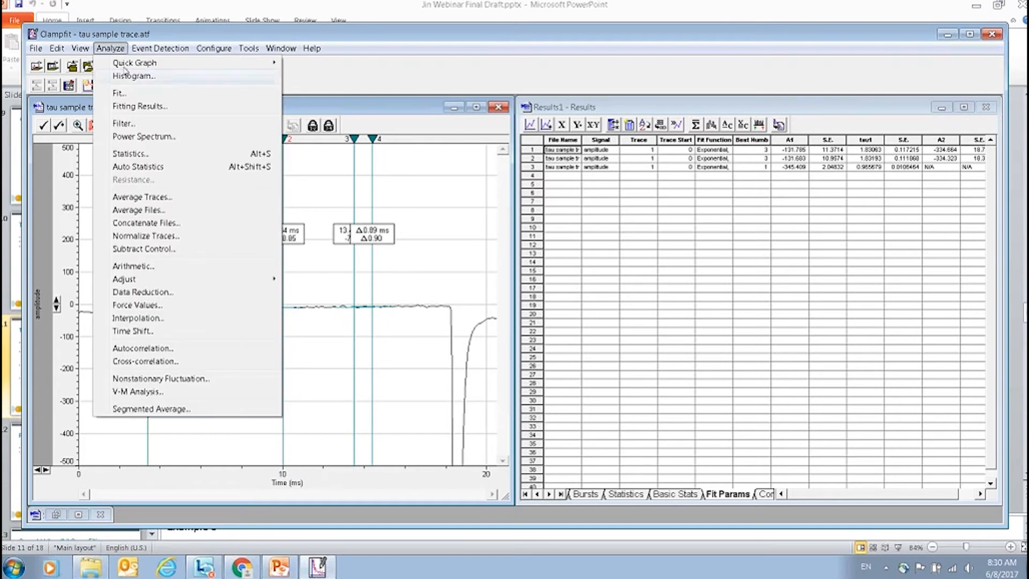
{"action": "left_click", "coordinate": [139, 105]}
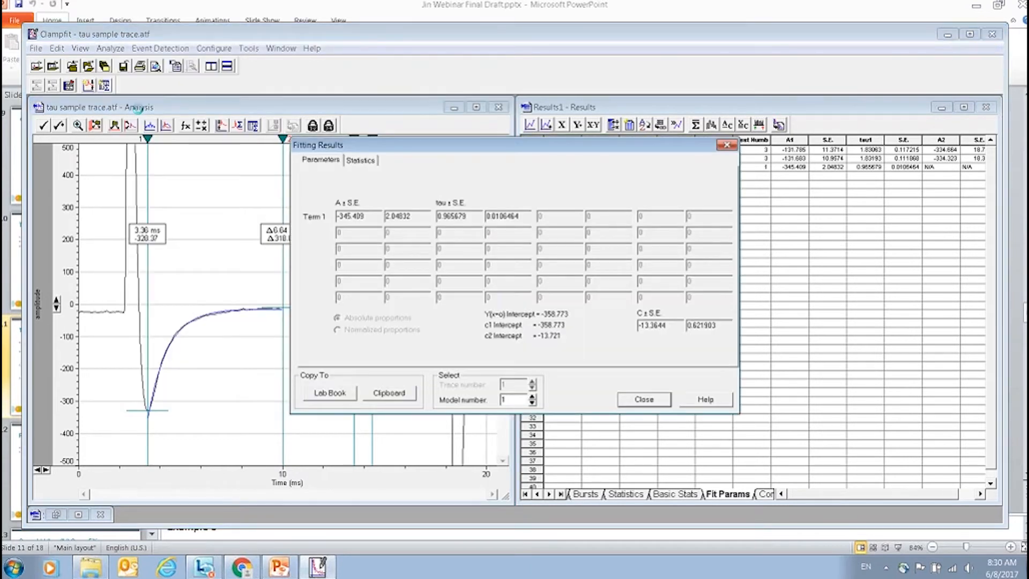
{"action": "left_click", "coordinate": [358, 161]}
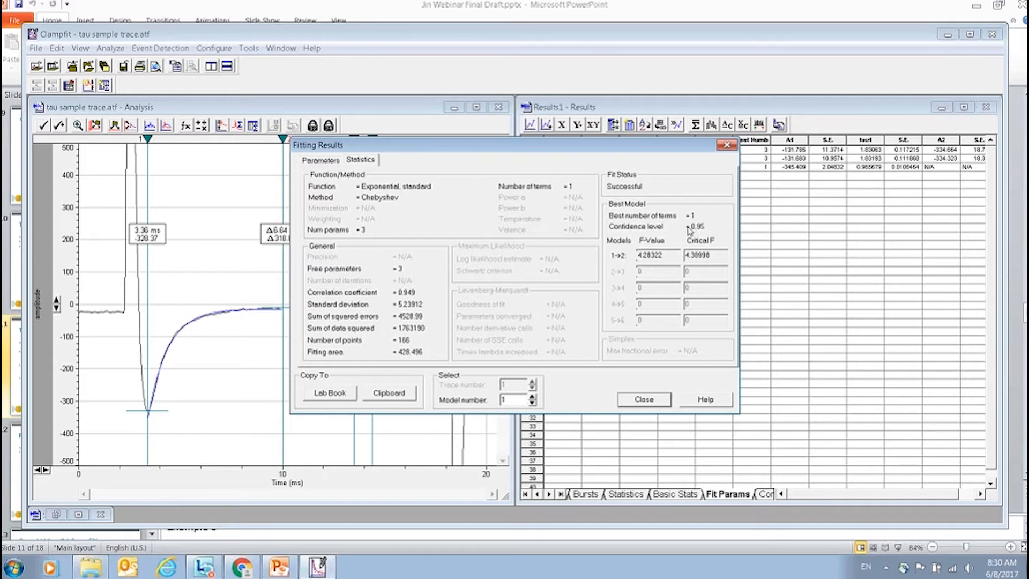
{"action": "left_click", "coordinate": [335, 160]}
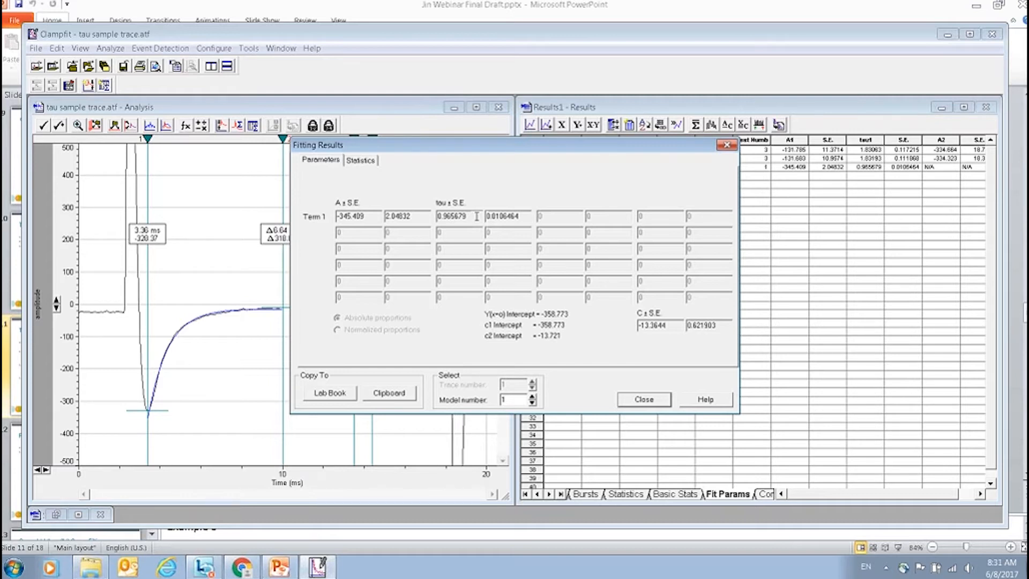
{"action": "left_click", "coordinate": [728, 146]}
Step: Open sample two exponential fit.atf from the Example 3 folder and maximize its analysis window
{"action": "left_click", "coordinate": [97, 562]}
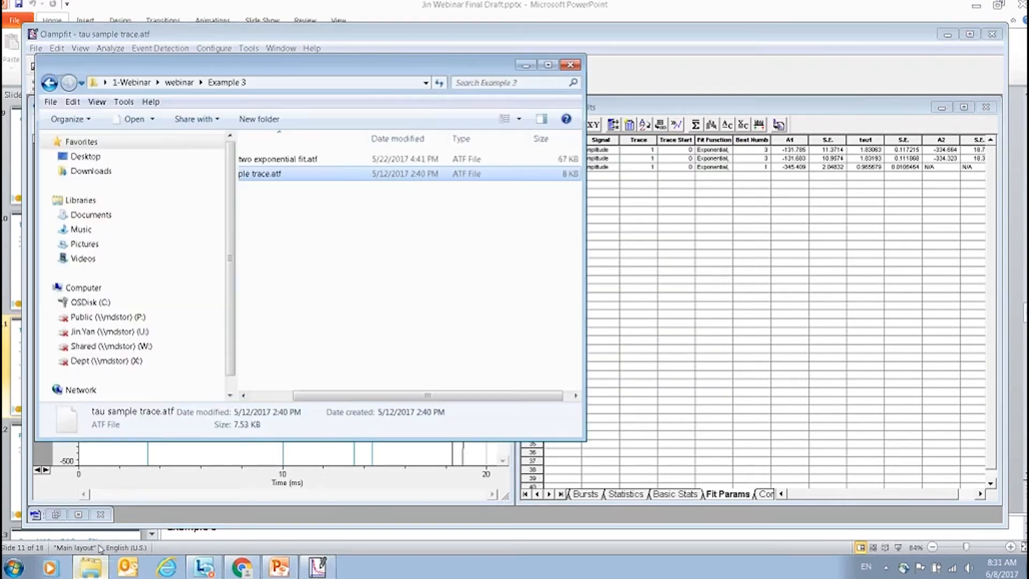
{"action": "left_click_drag", "start_coordinate": [296, 396], "coordinate": [255, 397]}
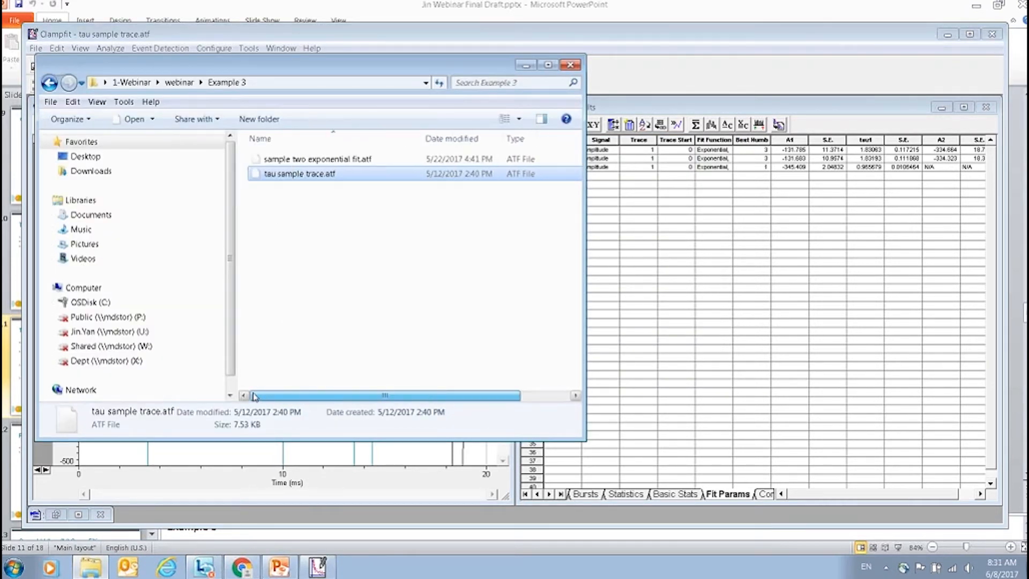
{"action": "double_click", "coordinate": [275, 159]}
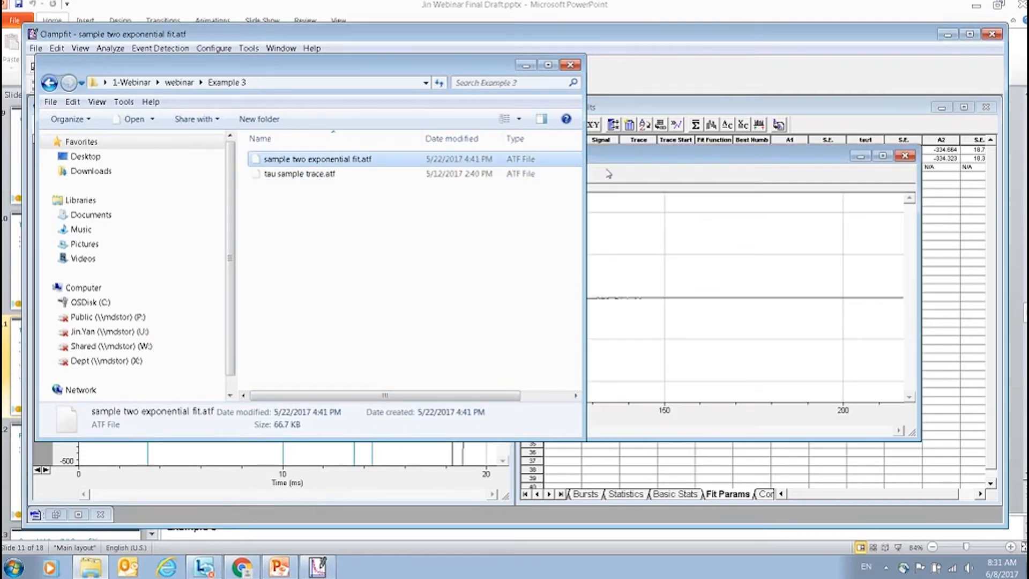
{"action": "left_click", "coordinate": [526, 65]}
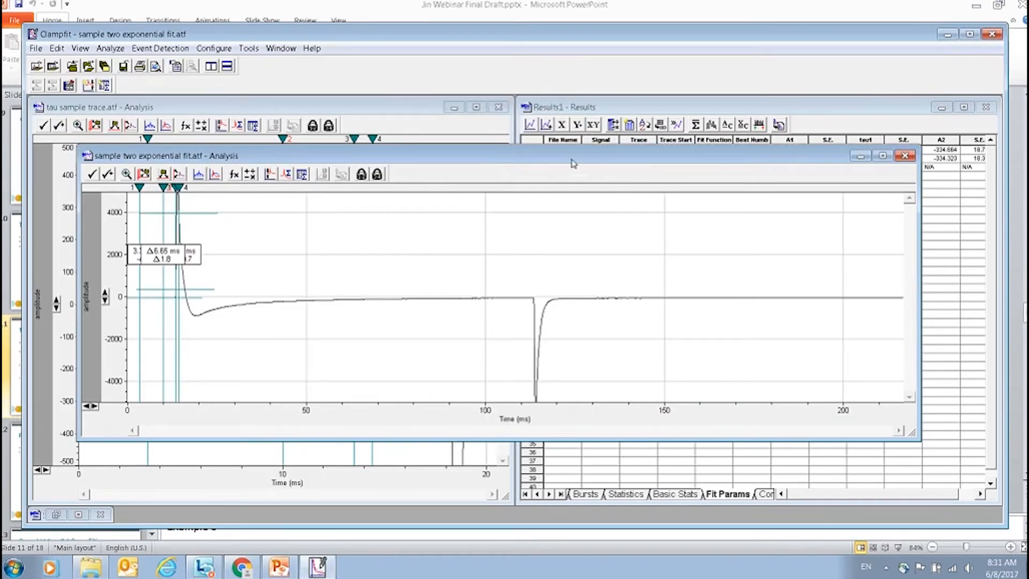
{"action": "double_click", "coordinate": [571, 160]}
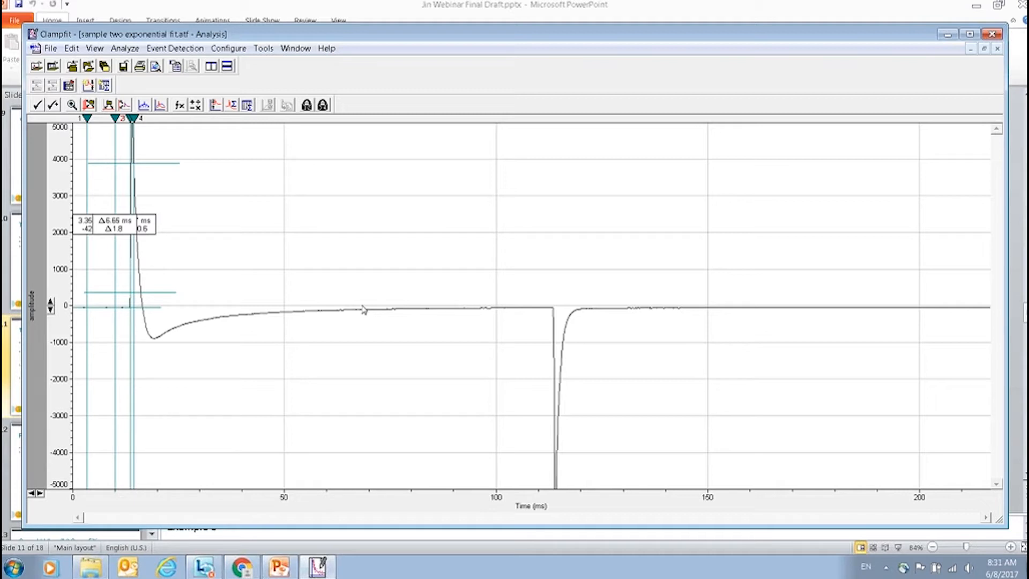
Step: Park cursors 3 and 4 at about 143 ms and 154 ms, and place cursor 1 at the negative peak, about 19.15 ms
{"action": "left_click_drag", "start_coordinate": [132, 118], "coordinate": [725, 187]}
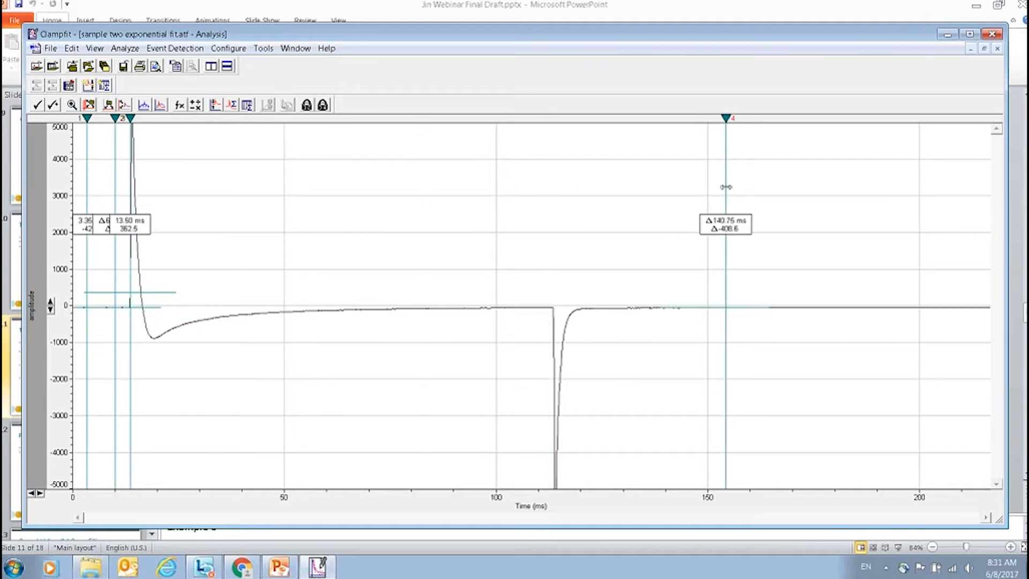
{"action": "left_click_drag", "start_coordinate": [130, 119], "coordinate": [680, 186]}
{"action": "left_click_drag", "start_coordinate": [87, 119], "coordinate": [154, 127]}
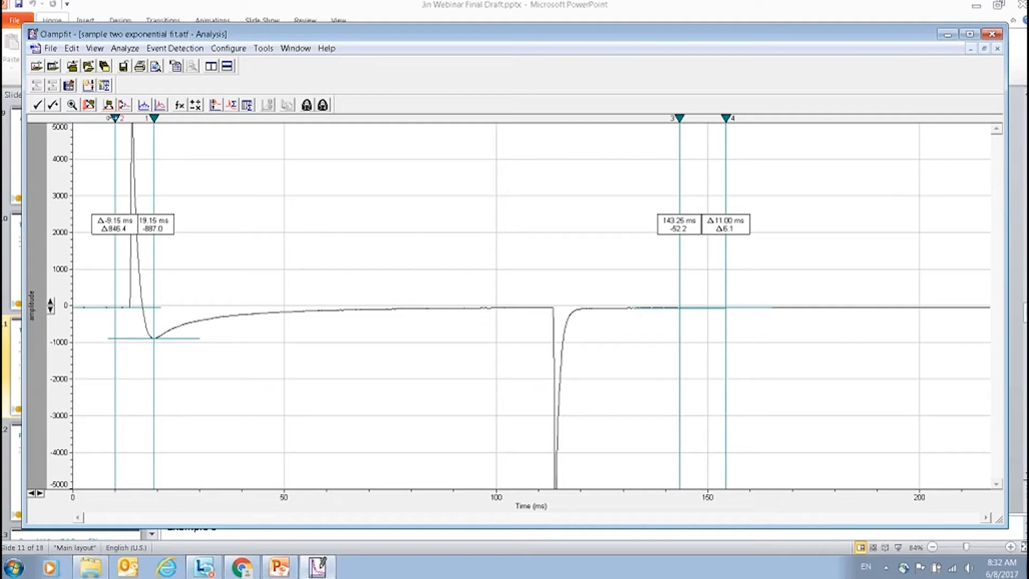
Step: Place cursor 2 at the end of the decay phase, fine-tuned to about 84.75 ms after cursor 1
{"action": "left_click_drag", "start_coordinate": [115, 143], "coordinate": [510, 168]}
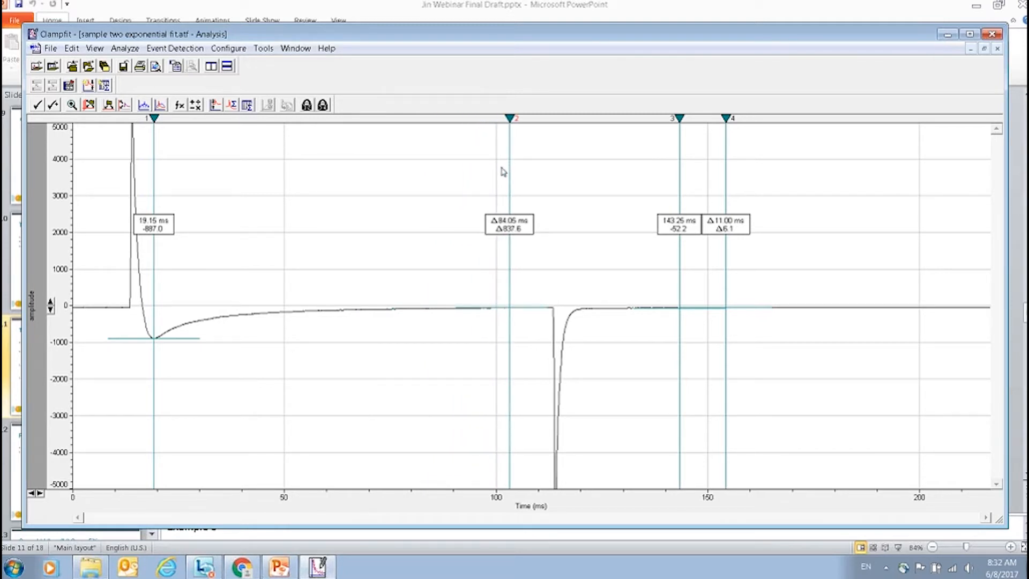
{"action": "key", "text": "Right"}
{"action": "key", "text": "Right"}
{"action": "key", "text": "Right"}
{"action": "key", "text": "Right"}
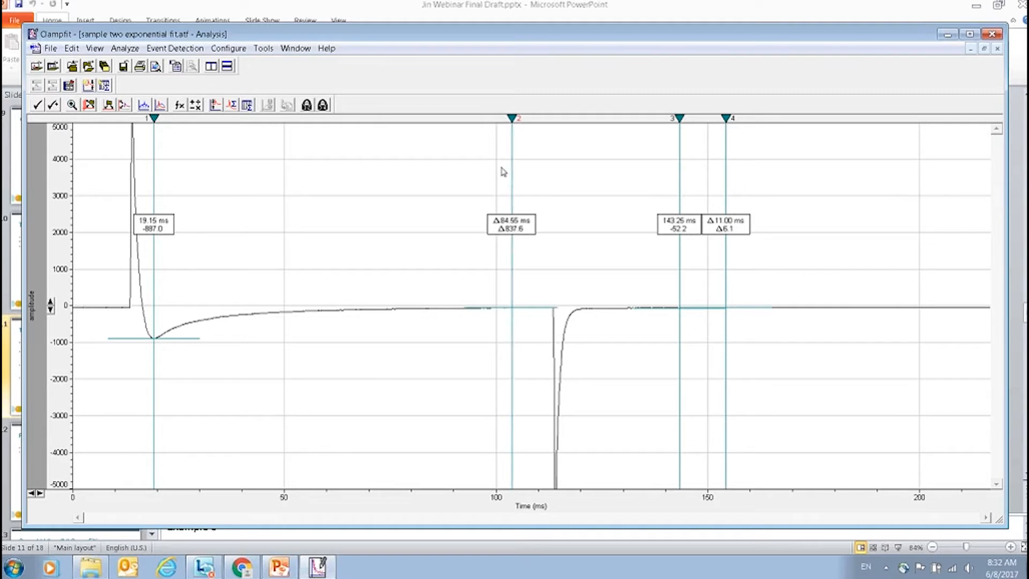
{"action": "key", "text": "Right"}
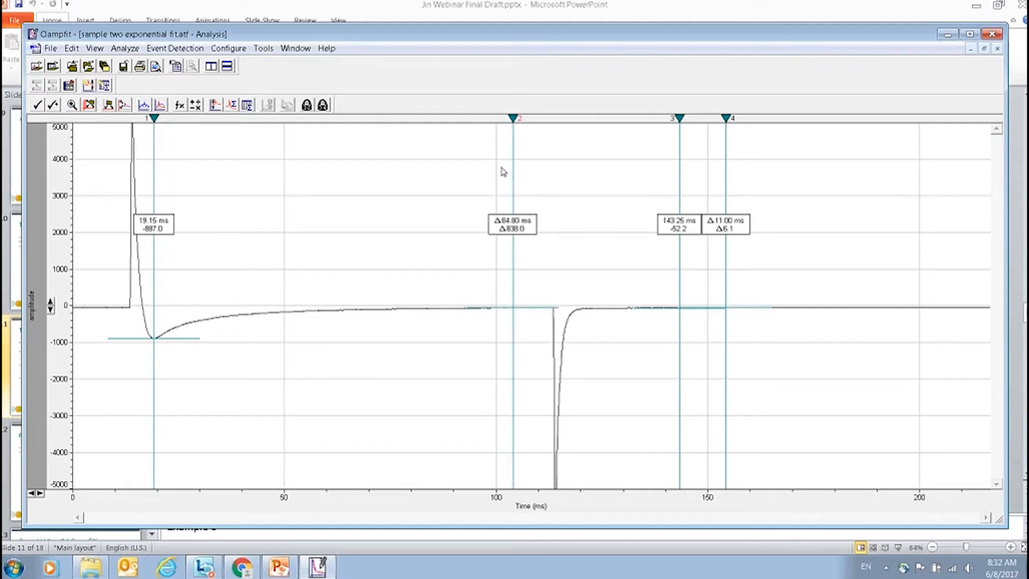
{"action": "key", "text": "Left"}
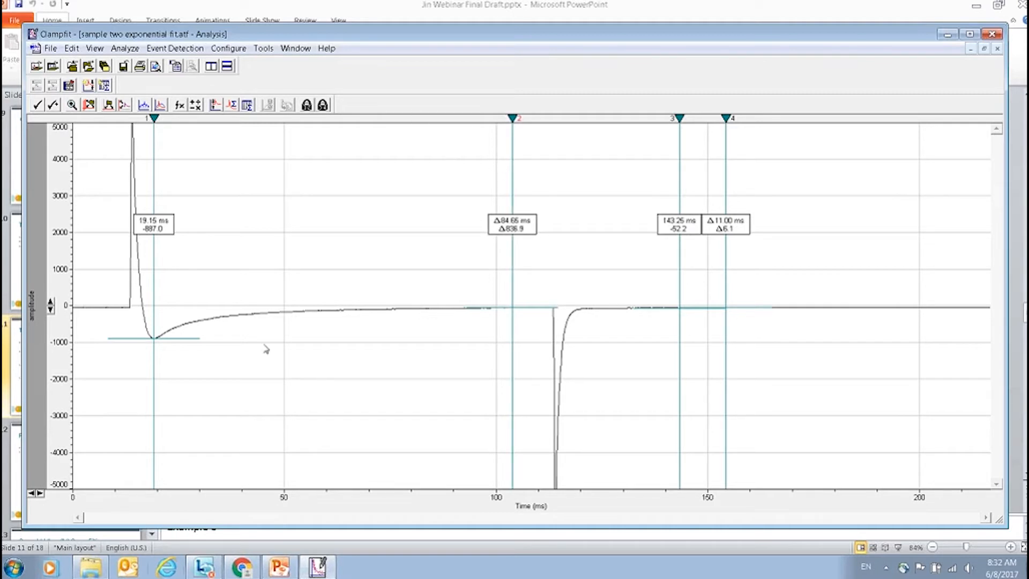
{"action": "left_click", "coordinate": [40, 493]}
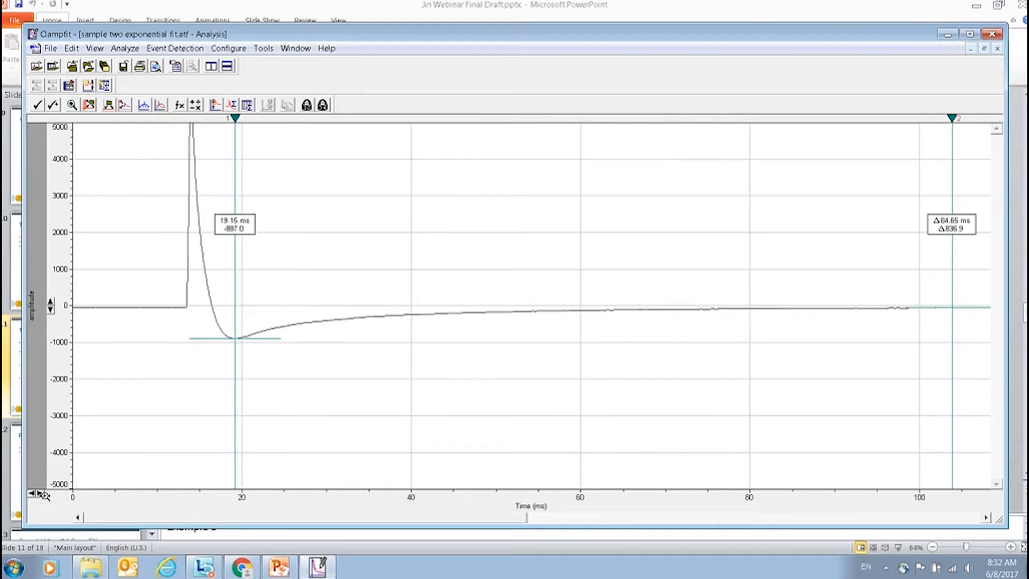
{"action": "key", "text": "Right"}
Step: Fit the decay between cursors 1 and 2 with the standard exponential, using automatic model comparison and appending the fit parameters
{"action": "left_click", "coordinate": [125, 48]}
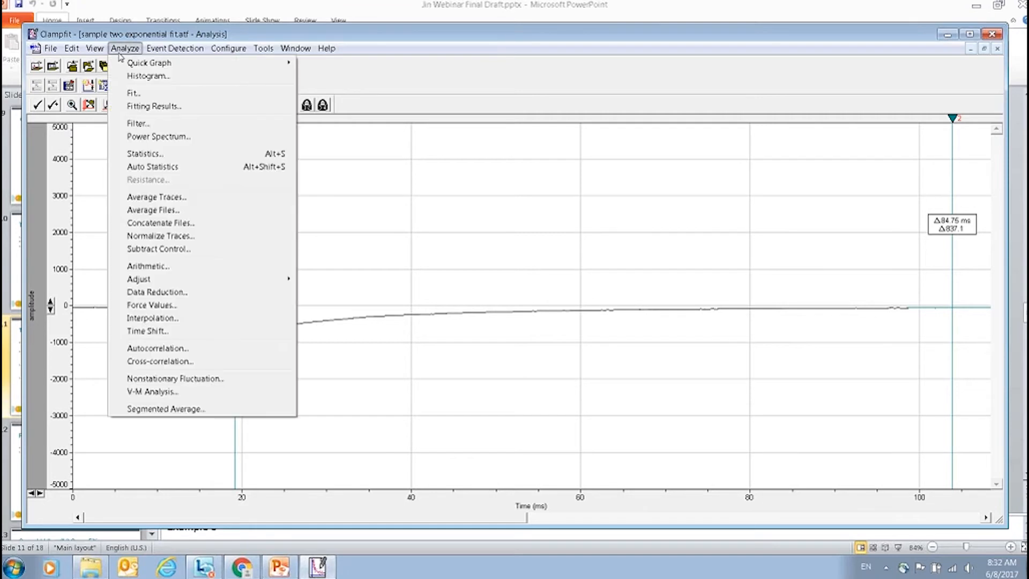
{"action": "left_click", "coordinate": [131, 99]}
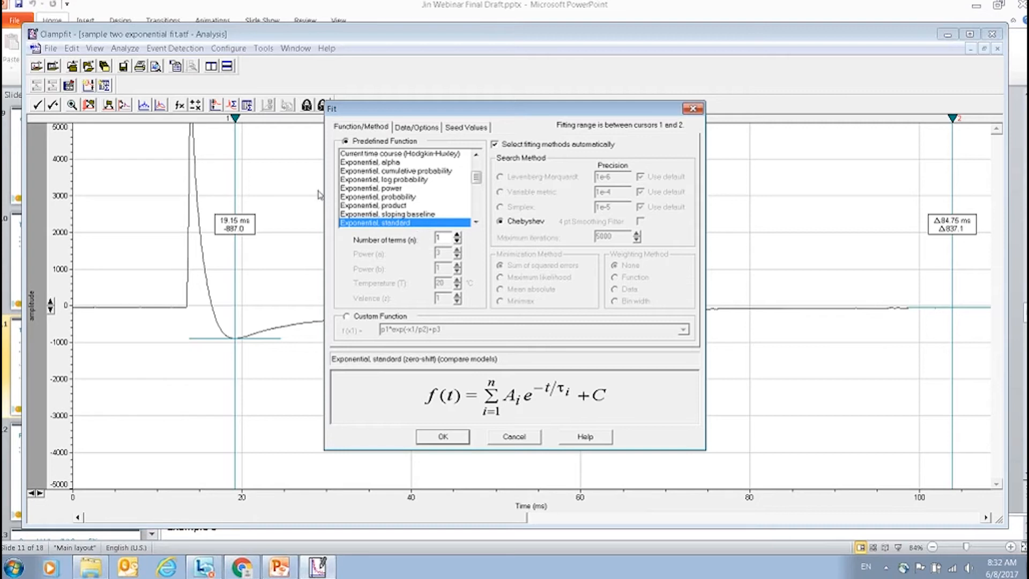
{"action": "left_click", "coordinate": [428, 127]}
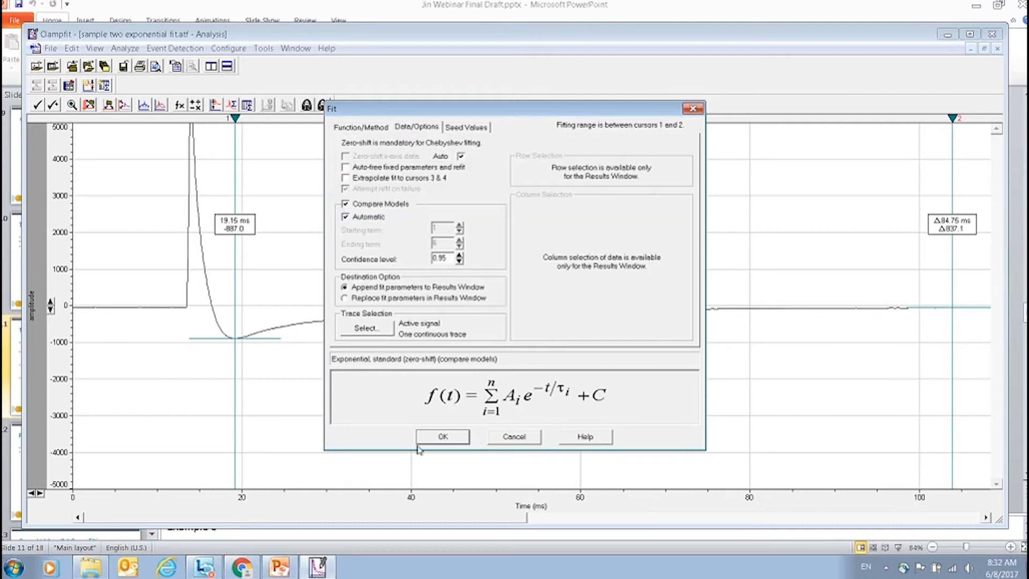
{"action": "left_click", "coordinate": [442, 436]}
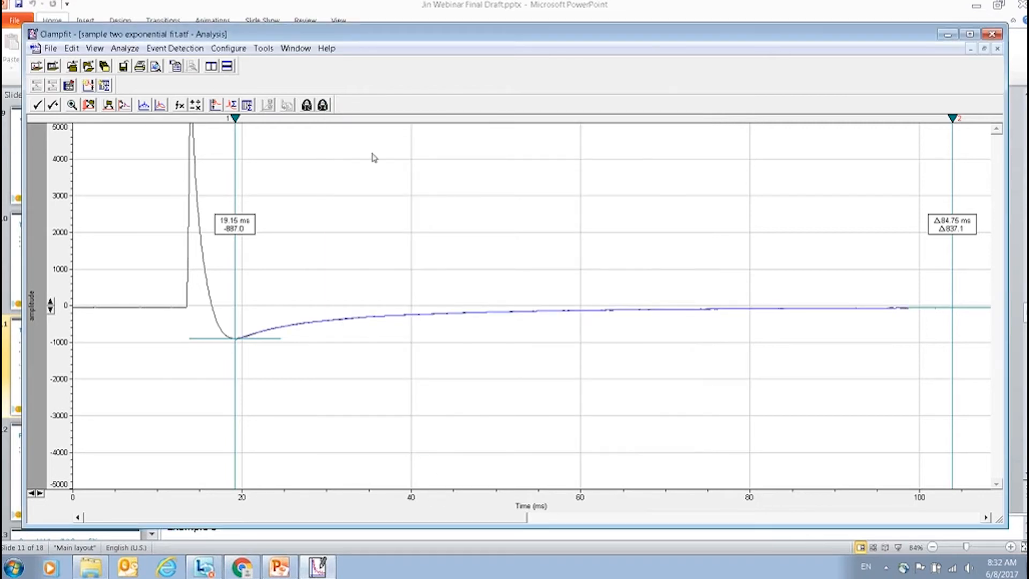
Step: Examine the amplitude and tau of each term and the model comparison statistics for the sample two exponential fit trace
{"action": "left_click", "coordinate": [125, 48]}
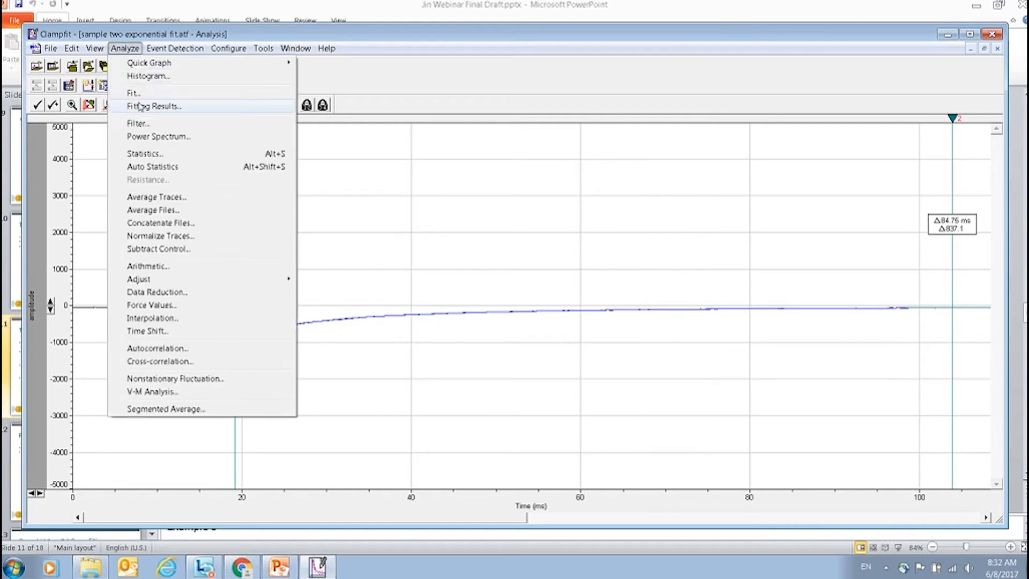
{"action": "left_click", "coordinate": [141, 106]}
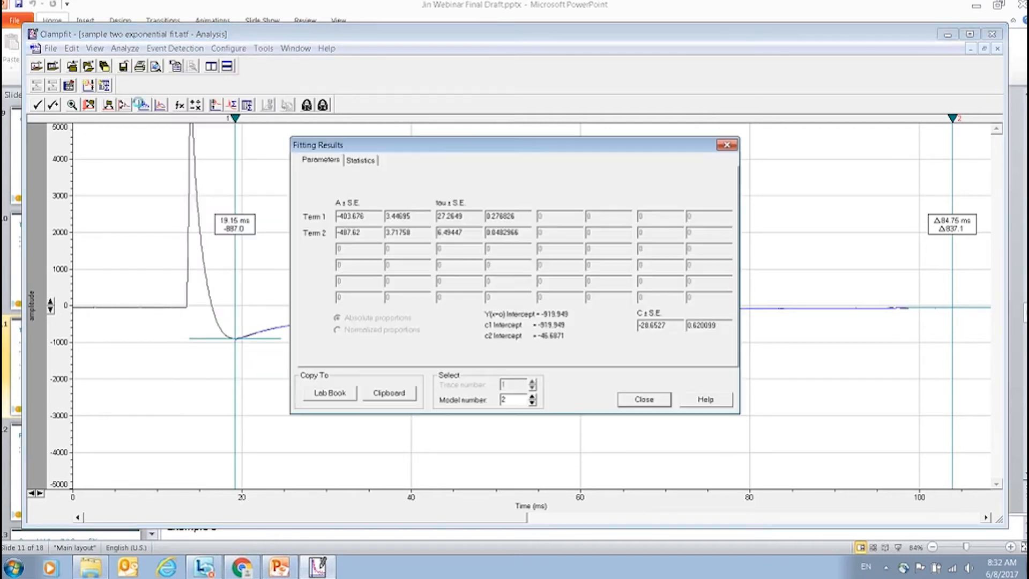
{"action": "left_click", "coordinate": [354, 160]}
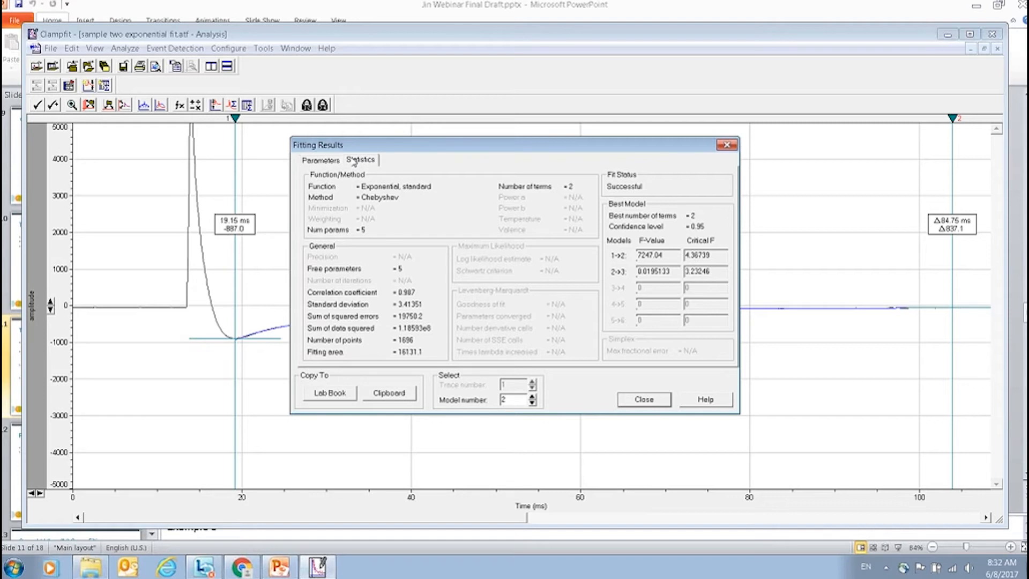
{"action": "left_click", "coordinate": [324, 160]}
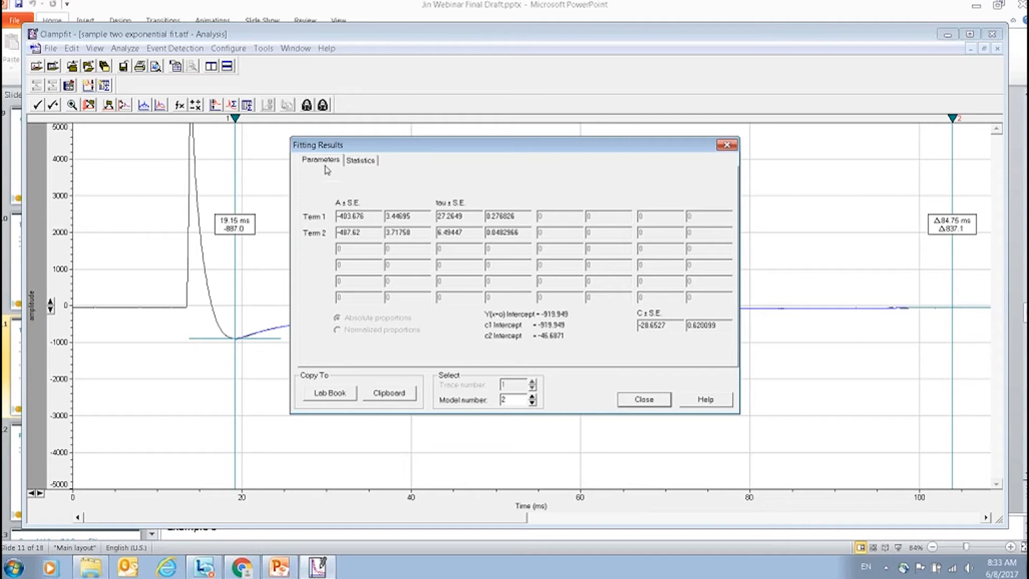
{"action": "left_click", "coordinate": [723, 145]}
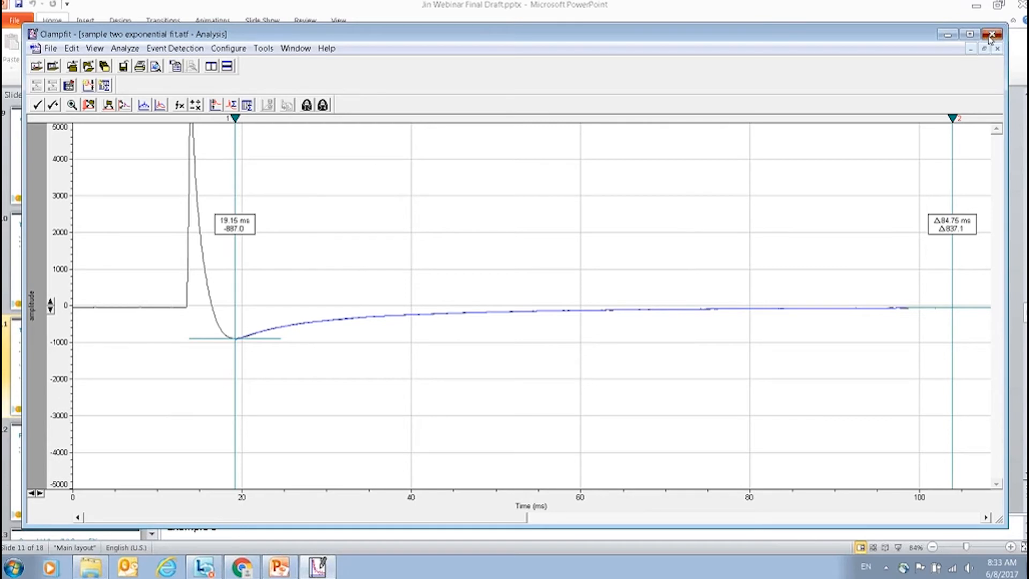
Step: Close Clampfit without saving Results1 and advance the PowerPoint slide show to the Plot and Fit the Current Voltage Curve slide
{"action": "left_click", "coordinate": [990, 36]}
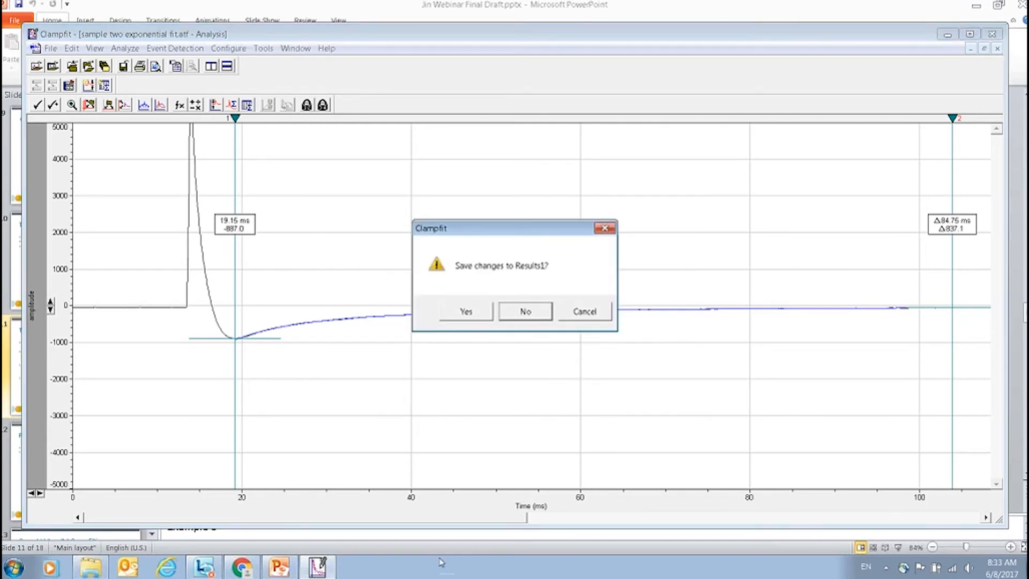
{"action": "left_click", "coordinate": [525, 312]}
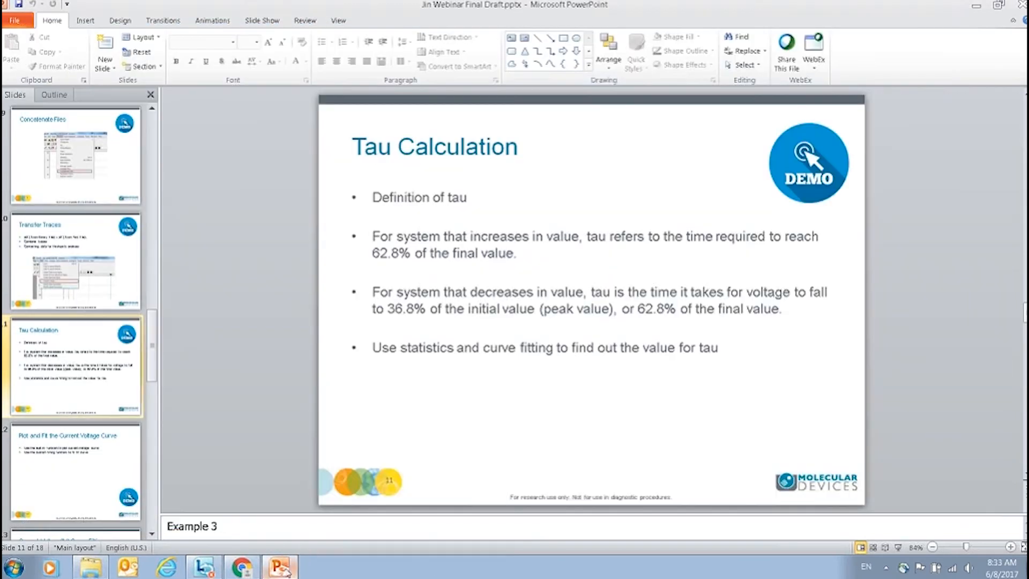
{"action": "left_click", "coordinate": [898, 548]}
{"action": "key", "text": "Right"}
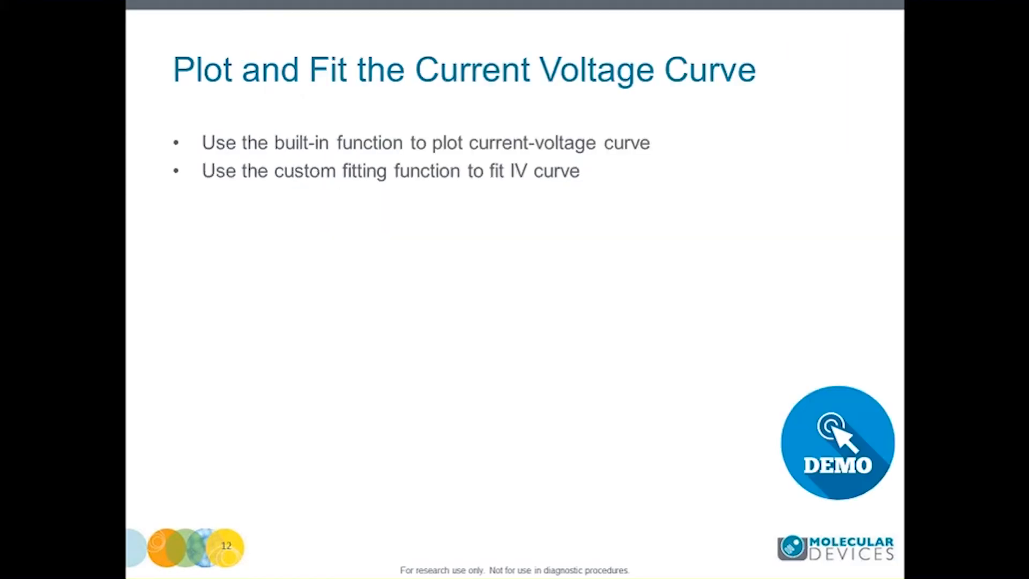
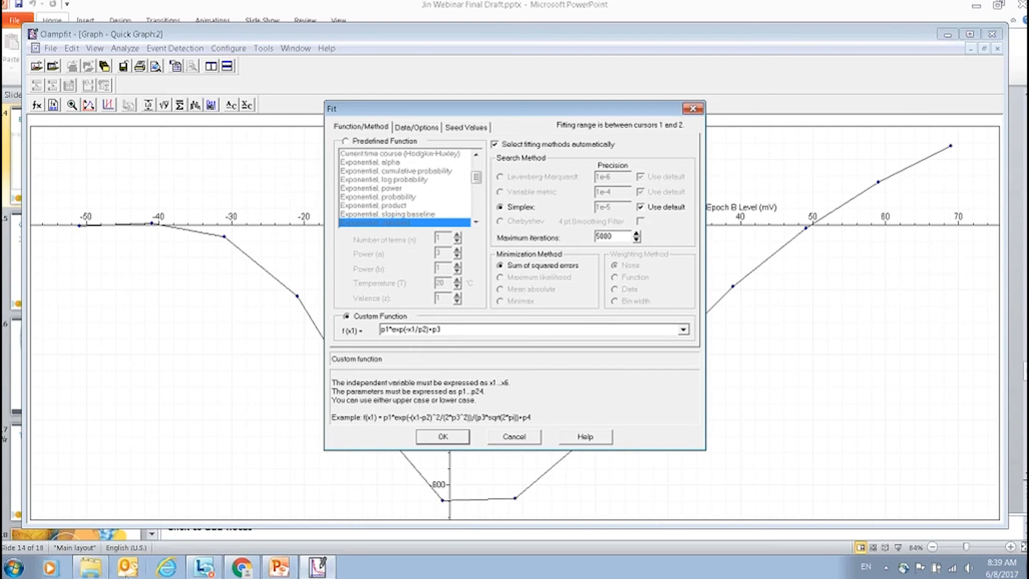
Step: Open formula.txt from the webinar folder in Notepad and copy the whole formula
{"action": "left_click", "coordinate": [94, 569]}
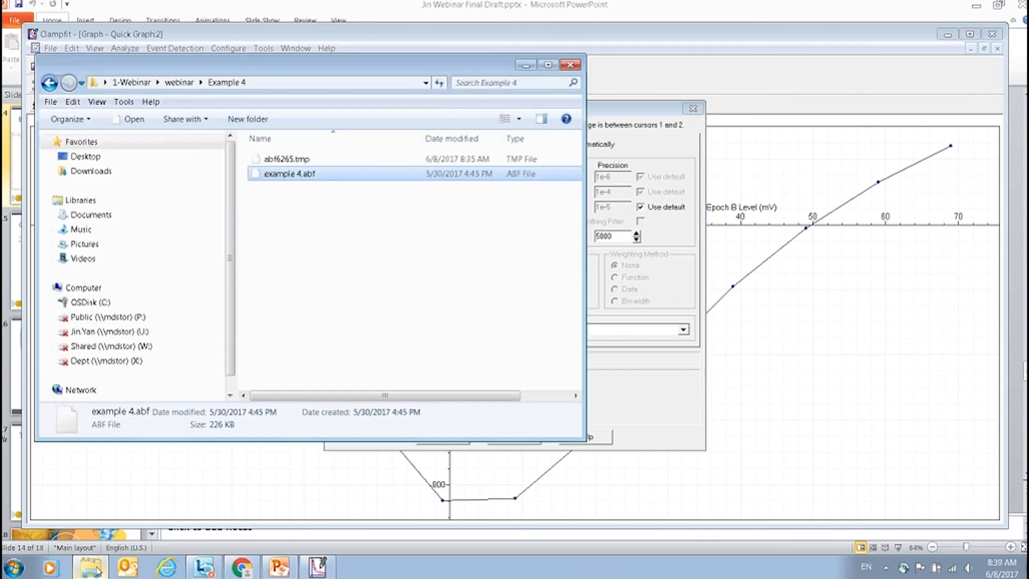
{"action": "left_click", "coordinate": [49, 89]}
{"action": "double_click", "coordinate": [283, 217]}
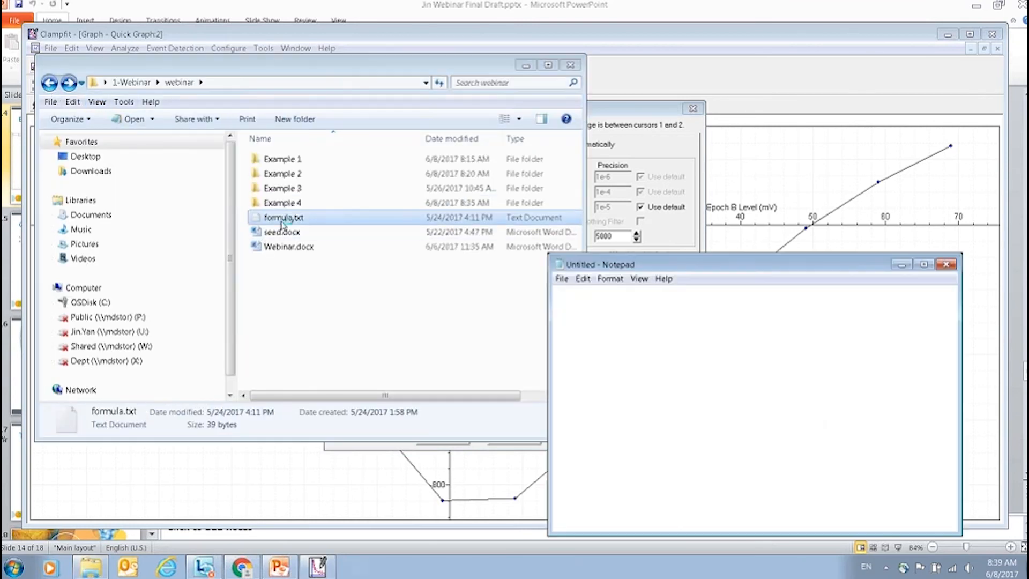
{"action": "left_click_drag", "start_coordinate": [792, 295], "coordinate": [549, 296]}
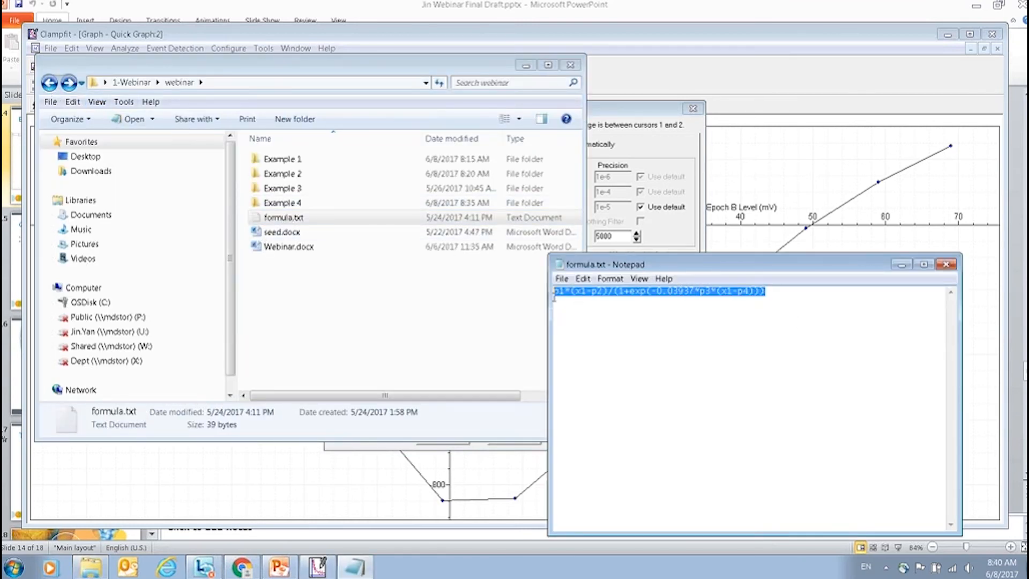
{"action": "right_click", "coordinate": [572, 296]}
{"action": "left_click", "coordinate": [599, 333]}
Step: Back in Clampfit, replace the custom fit function with p1*(x1-p2)/(1+exp(-0.03937*p3*(x1-p4))) from the copied text
{"action": "left_click", "coordinate": [317, 566]}
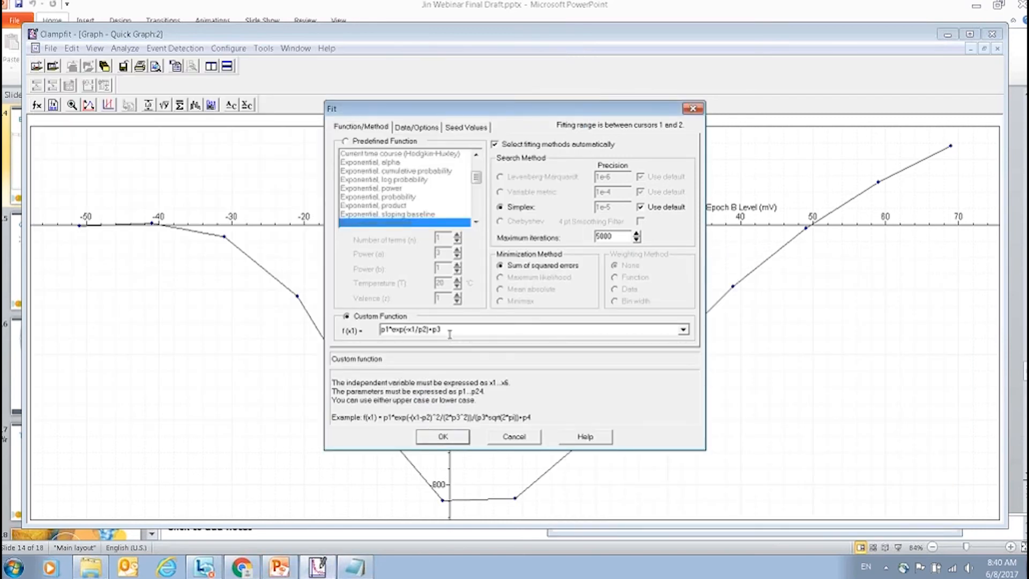
{"action": "left_click_drag", "start_coordinate": [450, 331], "coordinate": [382, 333]}
{"action": "key", "text": "Delete"}
{"action": "key", "text": "ctrl+v"}
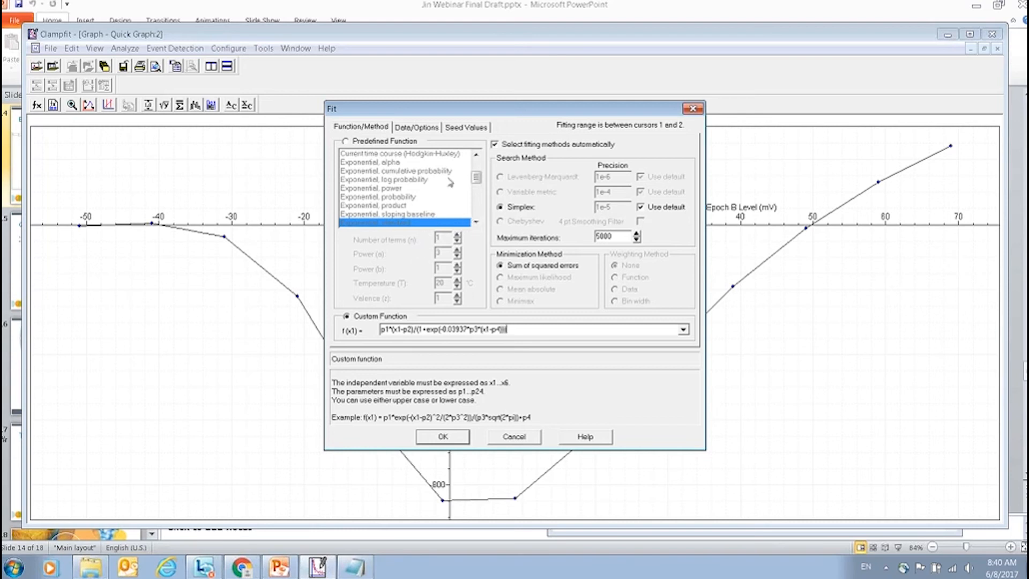
Step: Set the custom function's first three seed values to 10 for p1, 50 for p2 and 8 for p3
{"action": "left_click", "coordinate": [457, 131]}
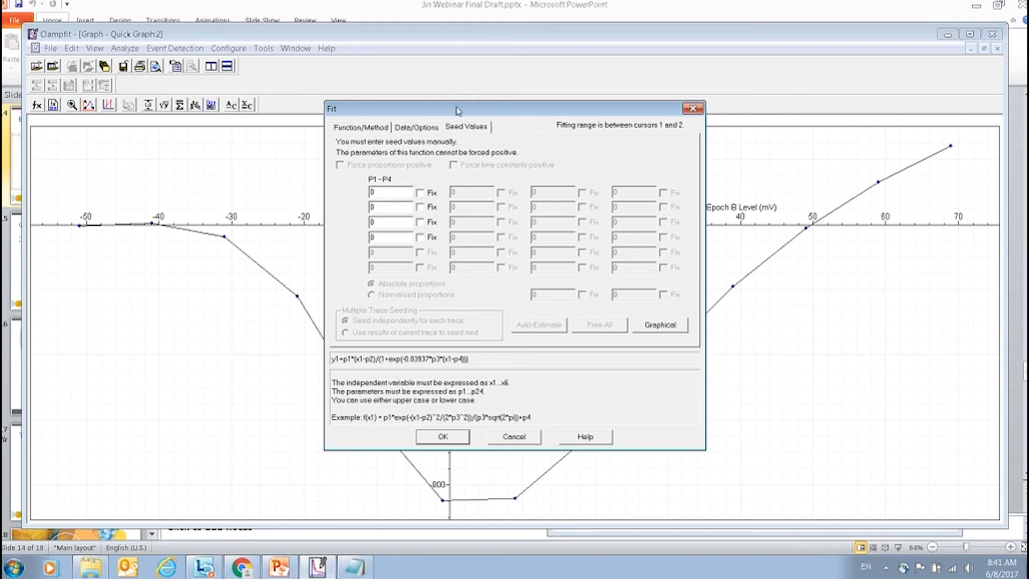
{"action": "left_click_drag", "start_coordinate": [459, 111], "coordinate": [466, 83]}
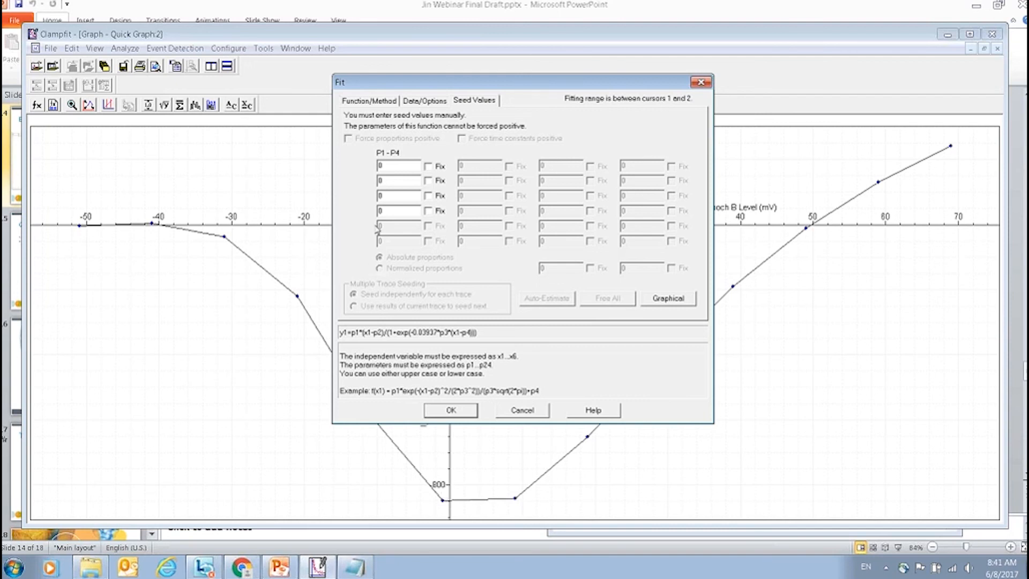
{"action": "left_click_drag", "start_coordinate": [395, 169], "coordinate": [349, 169]}
{"action": "type", "text": "10"}
{"action": "left_click_drag", "start_coordinate": [412, 180], "coordinate": [381, 180]}
{"action": "type", "text": "50"}
{"action": "left_click_drag", "start_coordinate": [389, 198], "coordinate": [375, 201]}
{"action": "type", "text": "8"}
Step: Uncover the falling part of the I-V curve, set the p4 seed value to -10 and run the fit
{"action": "left_click_drag", "start_coordinate": [463, 86], "coordinate": [573, 91]}
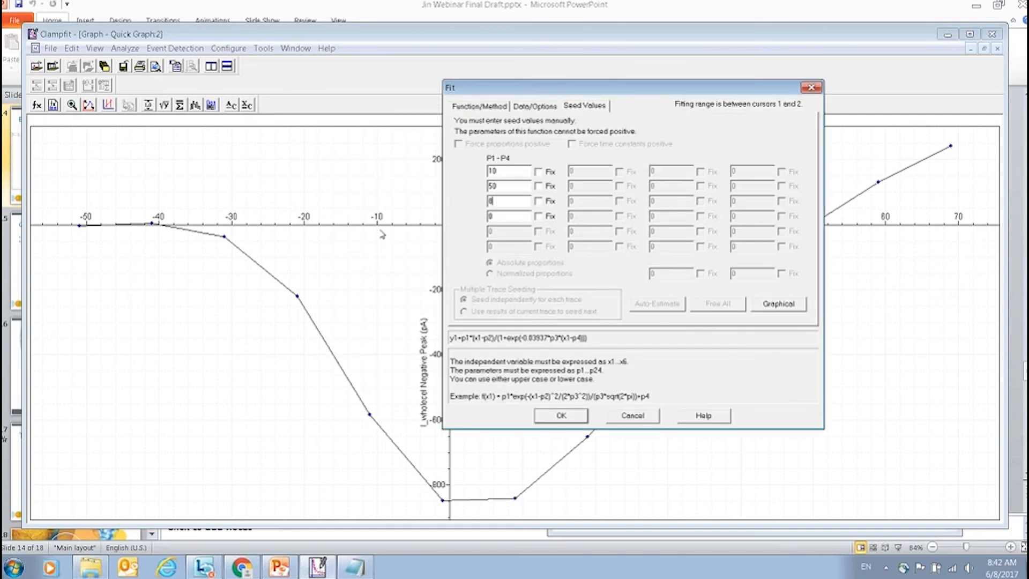
{"action": "double_click", "coordinate": [490, 215]}
{"action": "type", "text": "-10"}
{"action": "left_click", "coordinate": [567, 418]}
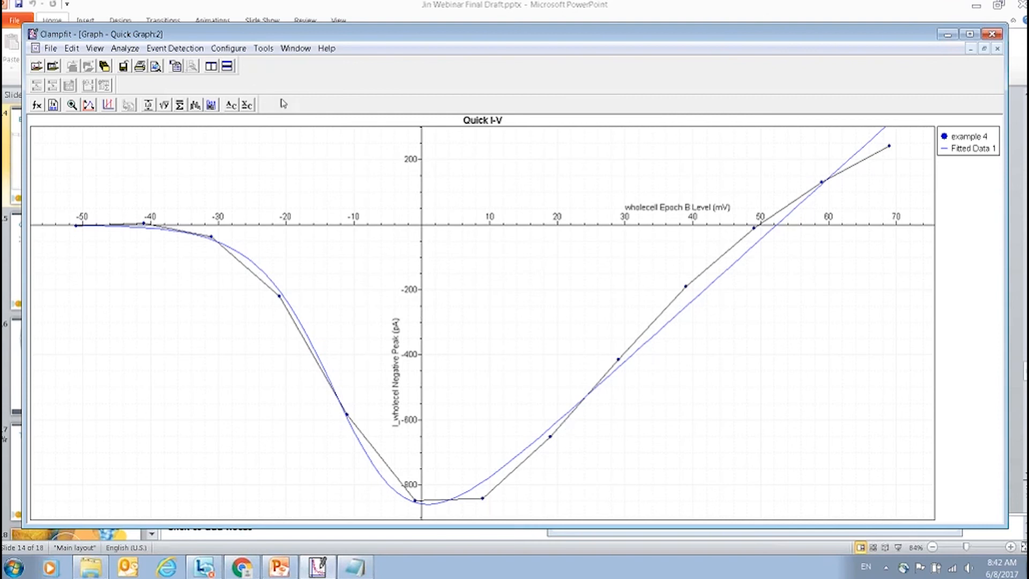
Step: Tile the open windows side by side and maximize the Results window to read the custom function's fit parameters
{"action": "left_click", "coordinate": [212, 66]}
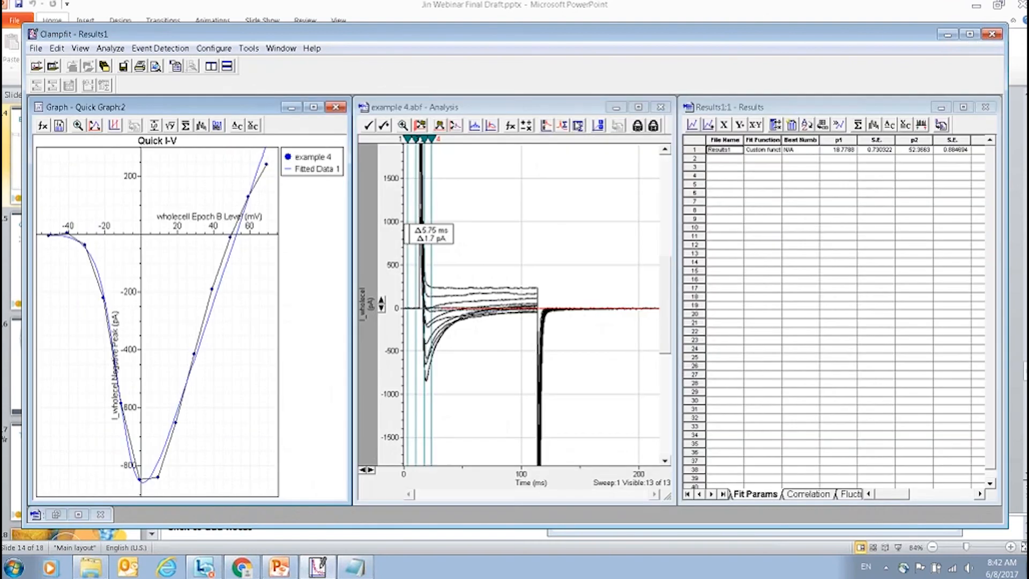
{"action": "double_click", "coordinate": [800, 112]}
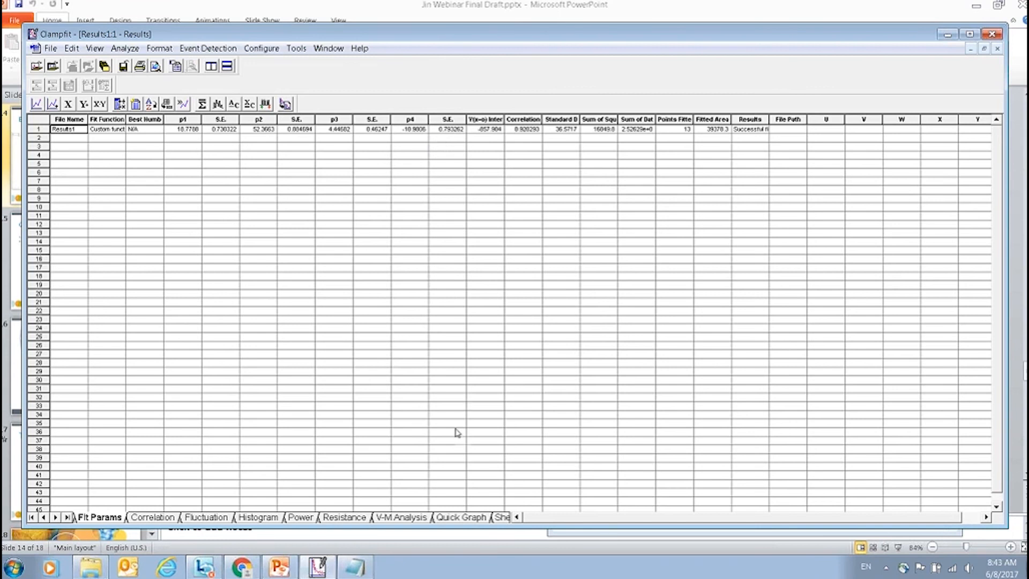
Step: Minimize Clampfit, switch to PowerPoint and run the slide show on to the Questions? Contact Us slide
{"action": "left_click", "coordinate": [319, 568]}
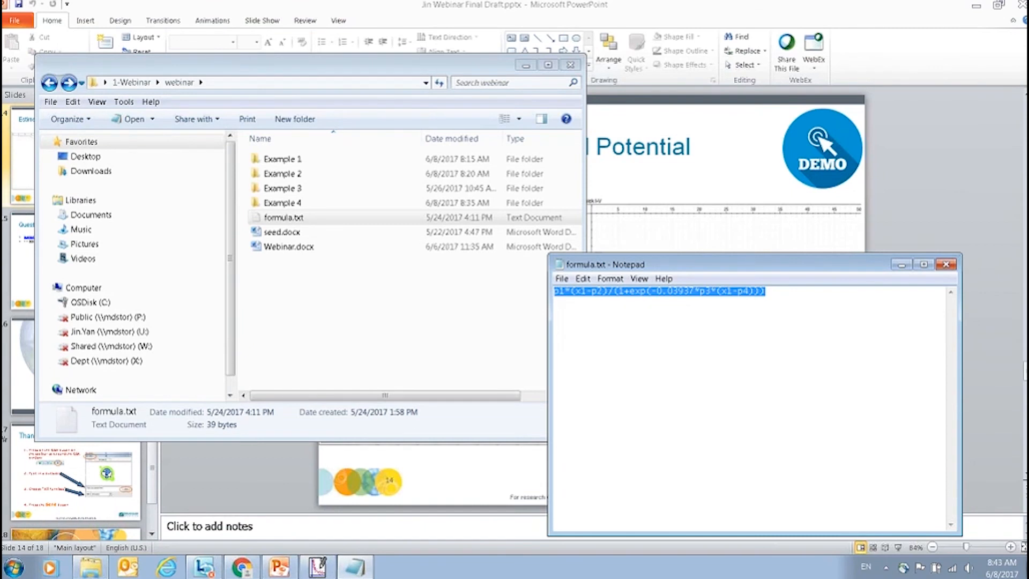
{"action": "left_click", "coordinate": [278, 568]}
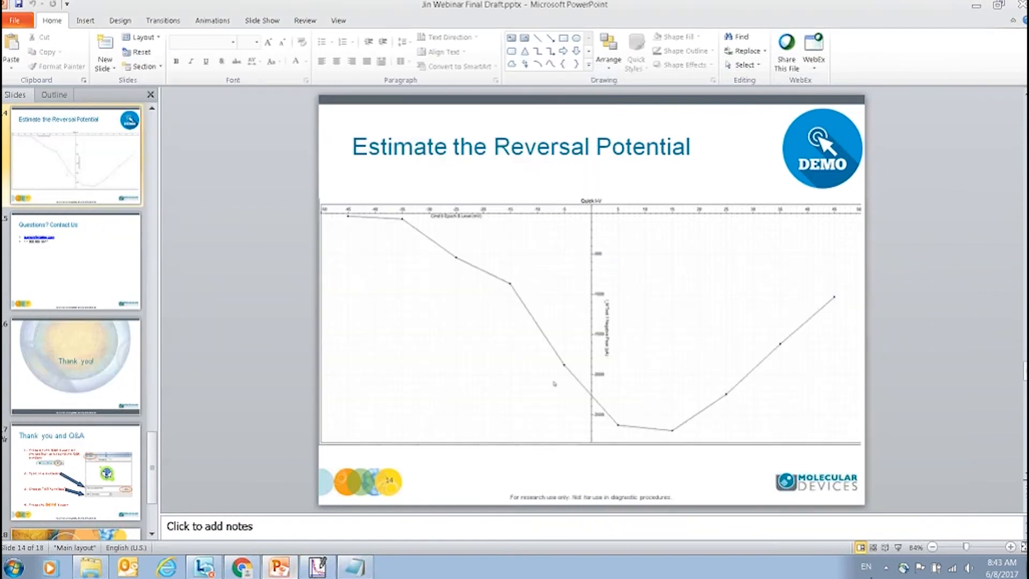
{"action": "left_click", "coordinate": [902, 547]}
{"action": "left_click", "coordinate": [902, 547]}
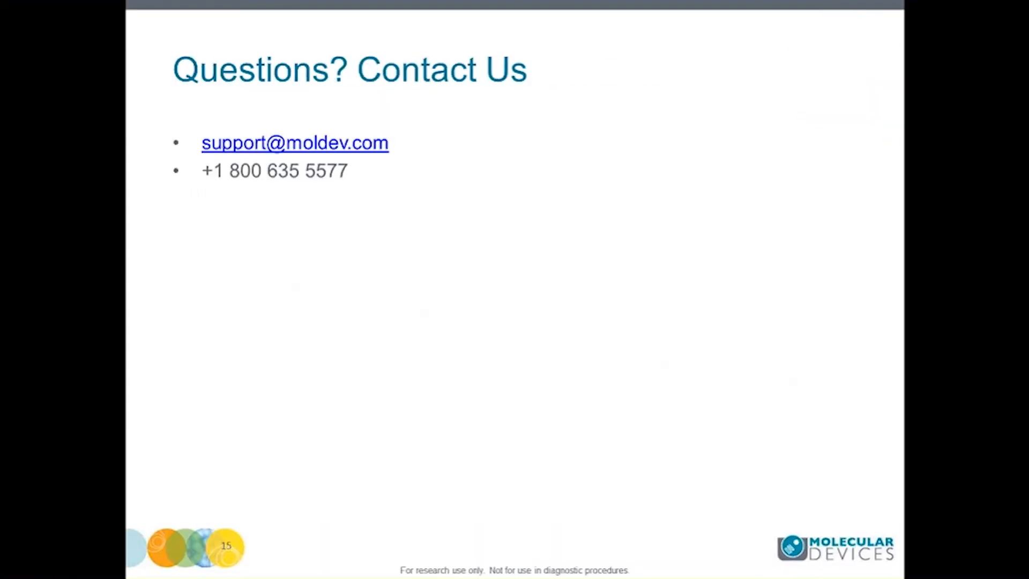